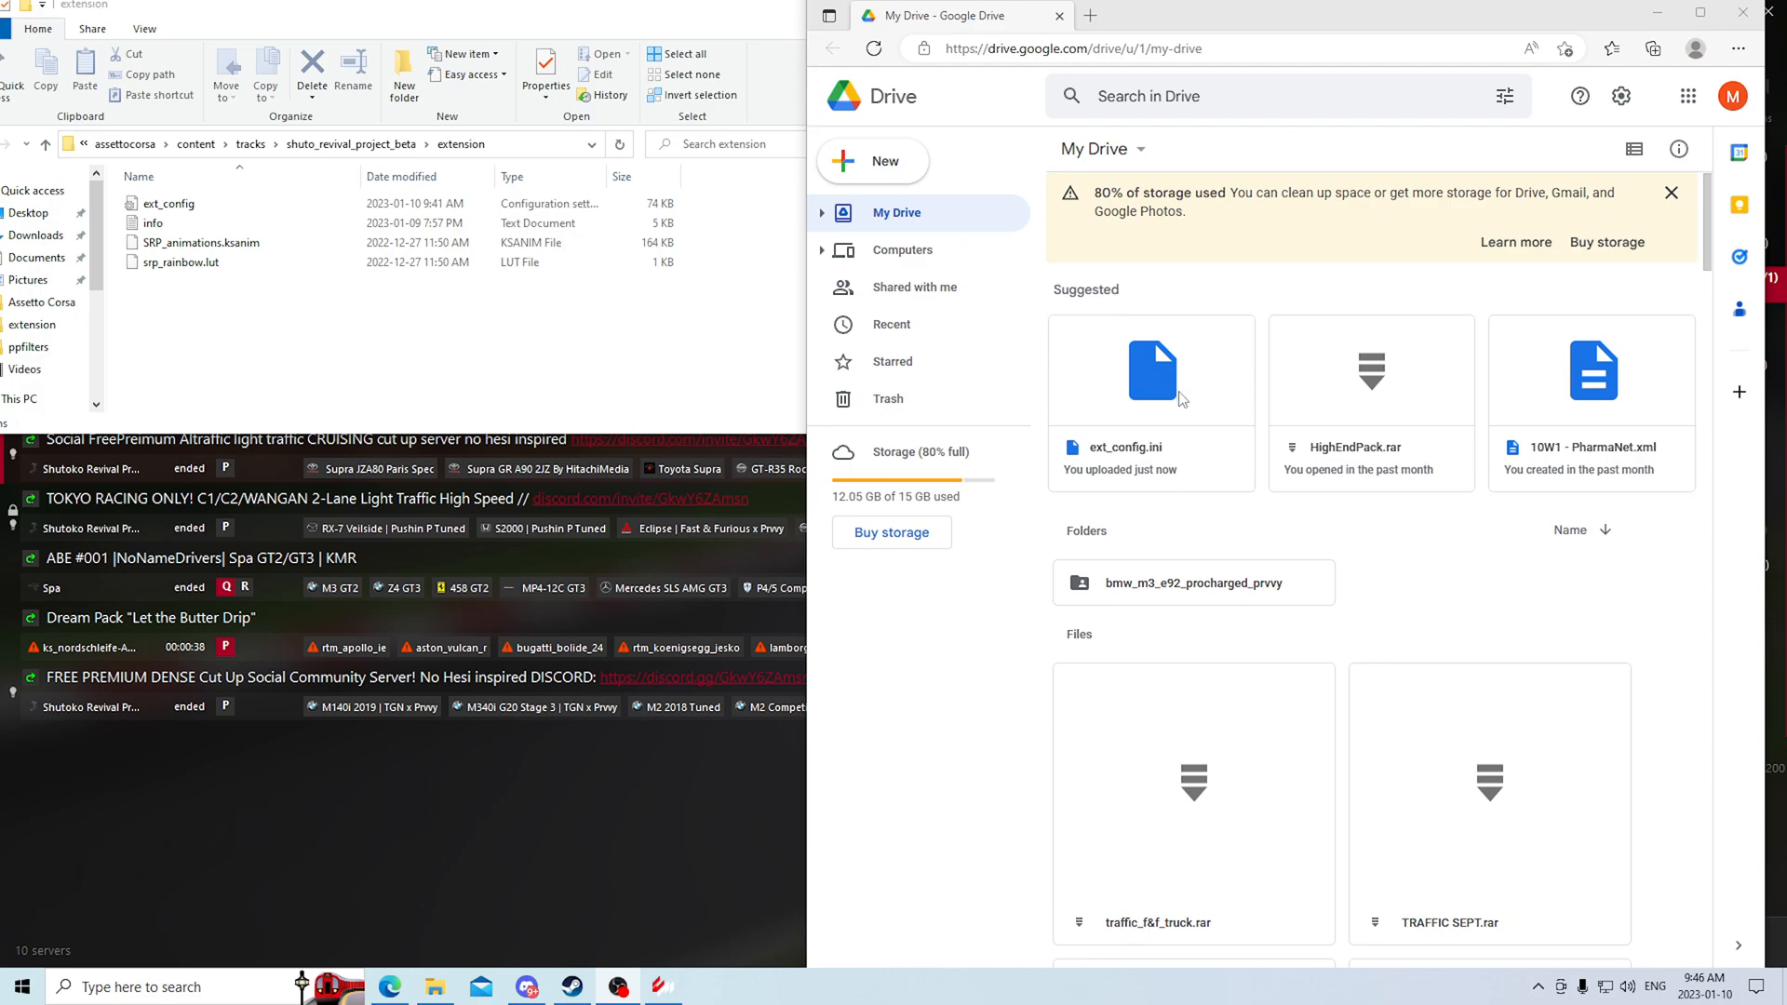
Share ext_config.ini in Google Drive so anyone with the link can view, and copy the link.
left_click(1155, 403)
right_click(1155, 402)
left_click(1227, 526)
left_click(1132, 598)
left_click(1201, 684)
left_click(1133, 701)
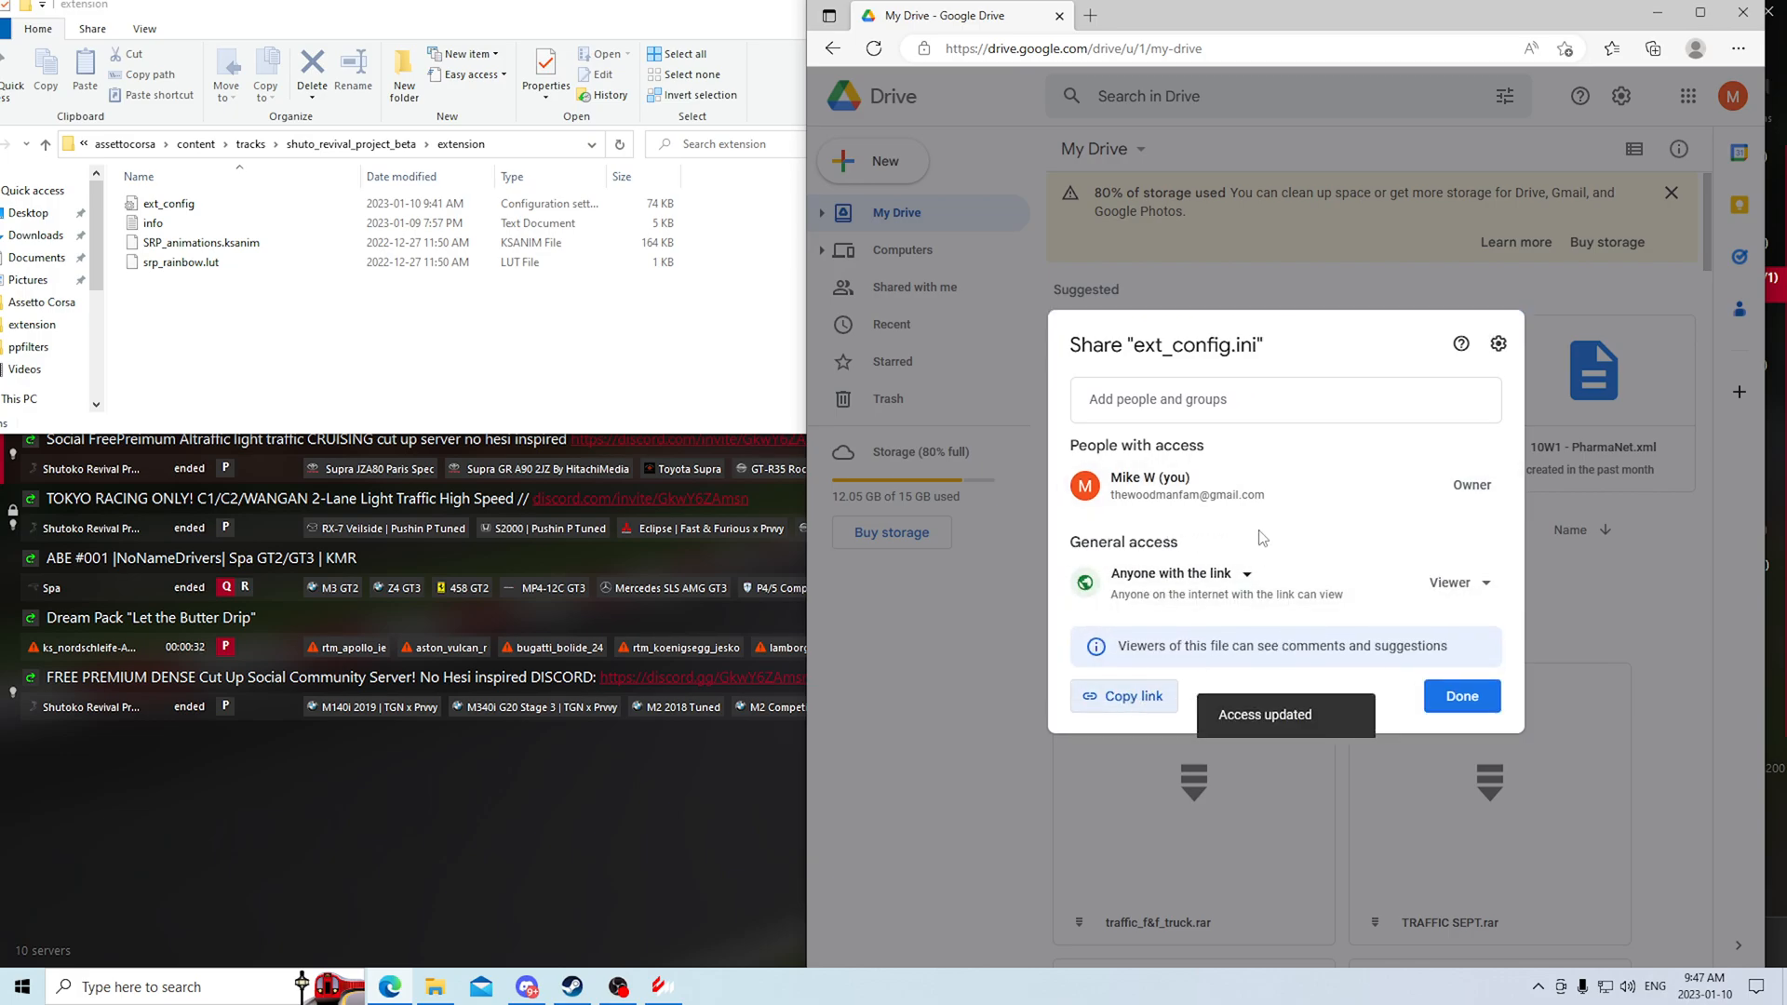
left_click(1462, 695)
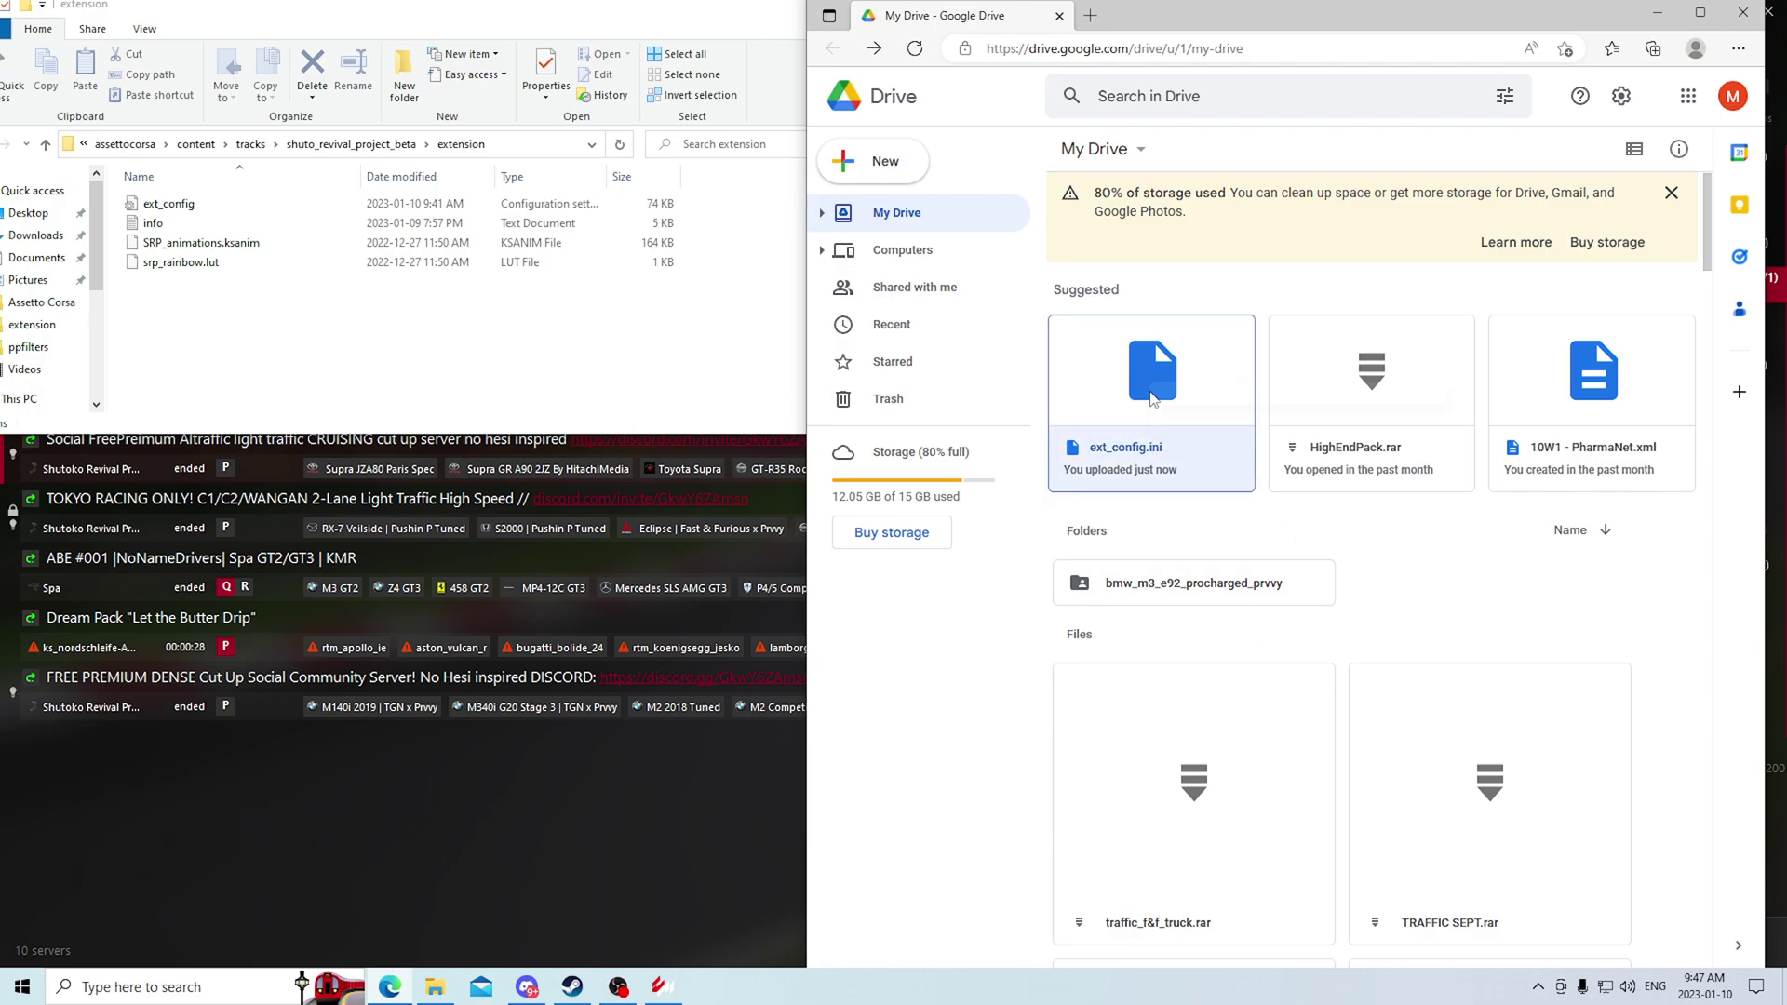
Download ext_config.ini, keep the blocked download and show it in its folder.
right_click(1160, 418)
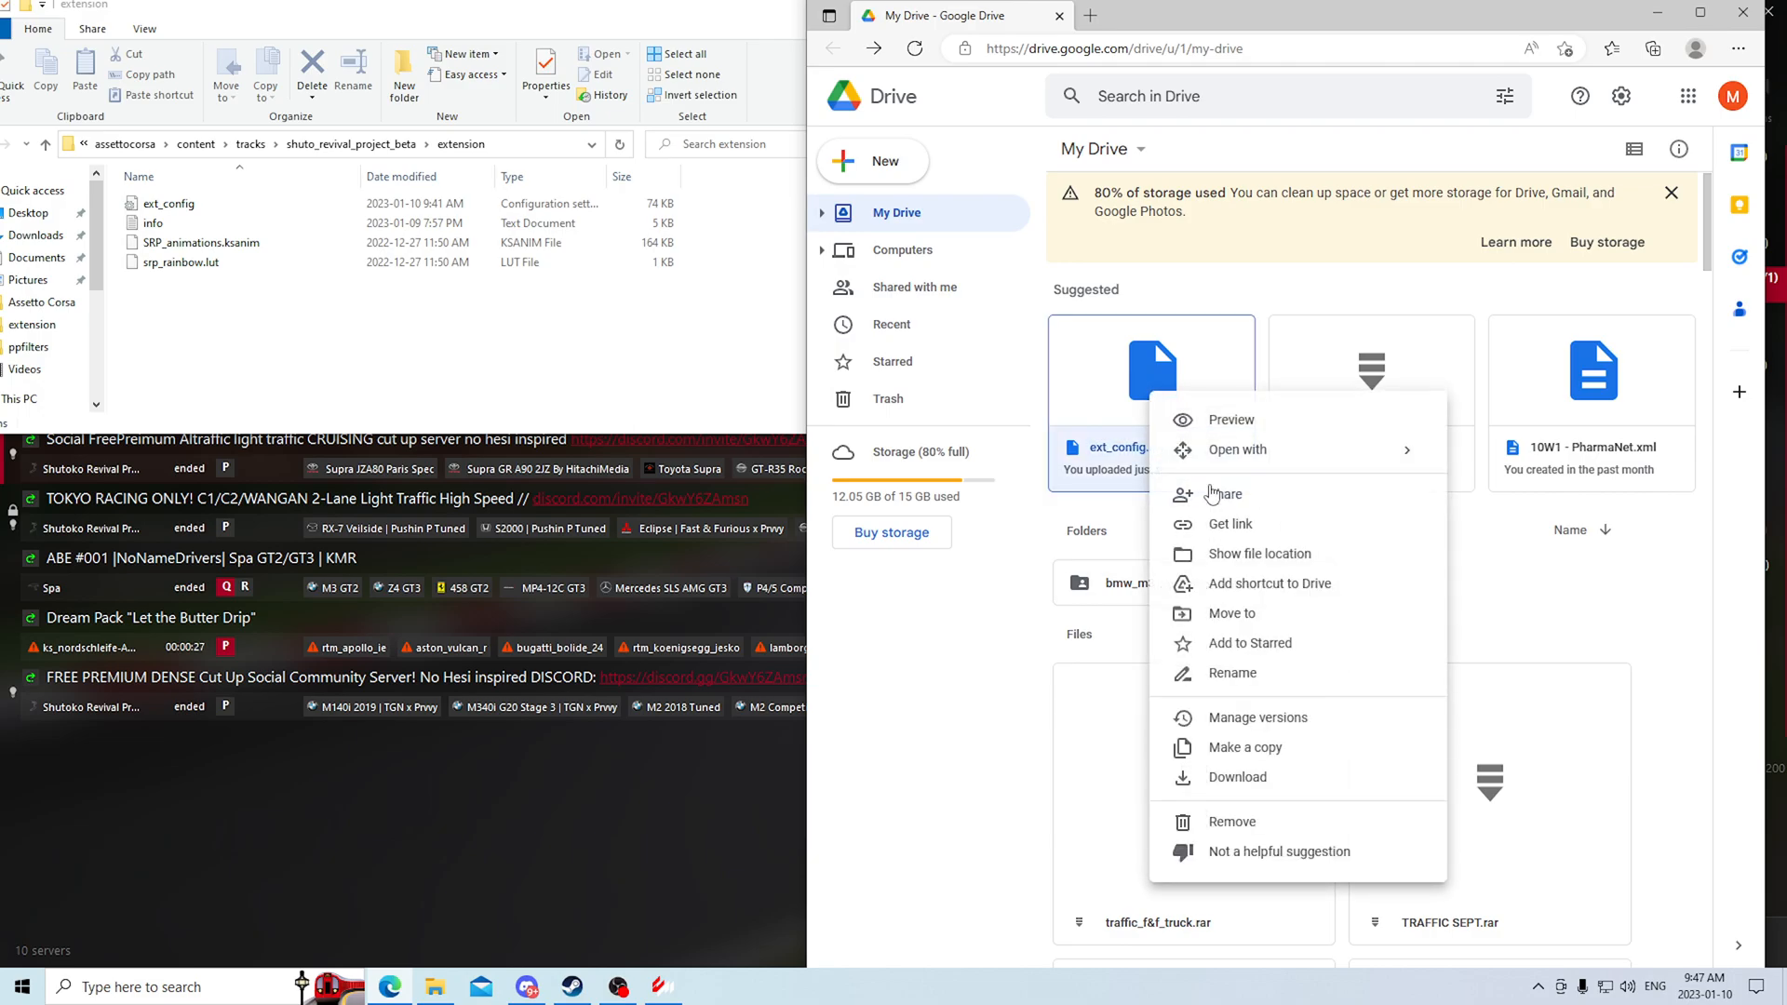
left_click(1237, 776)
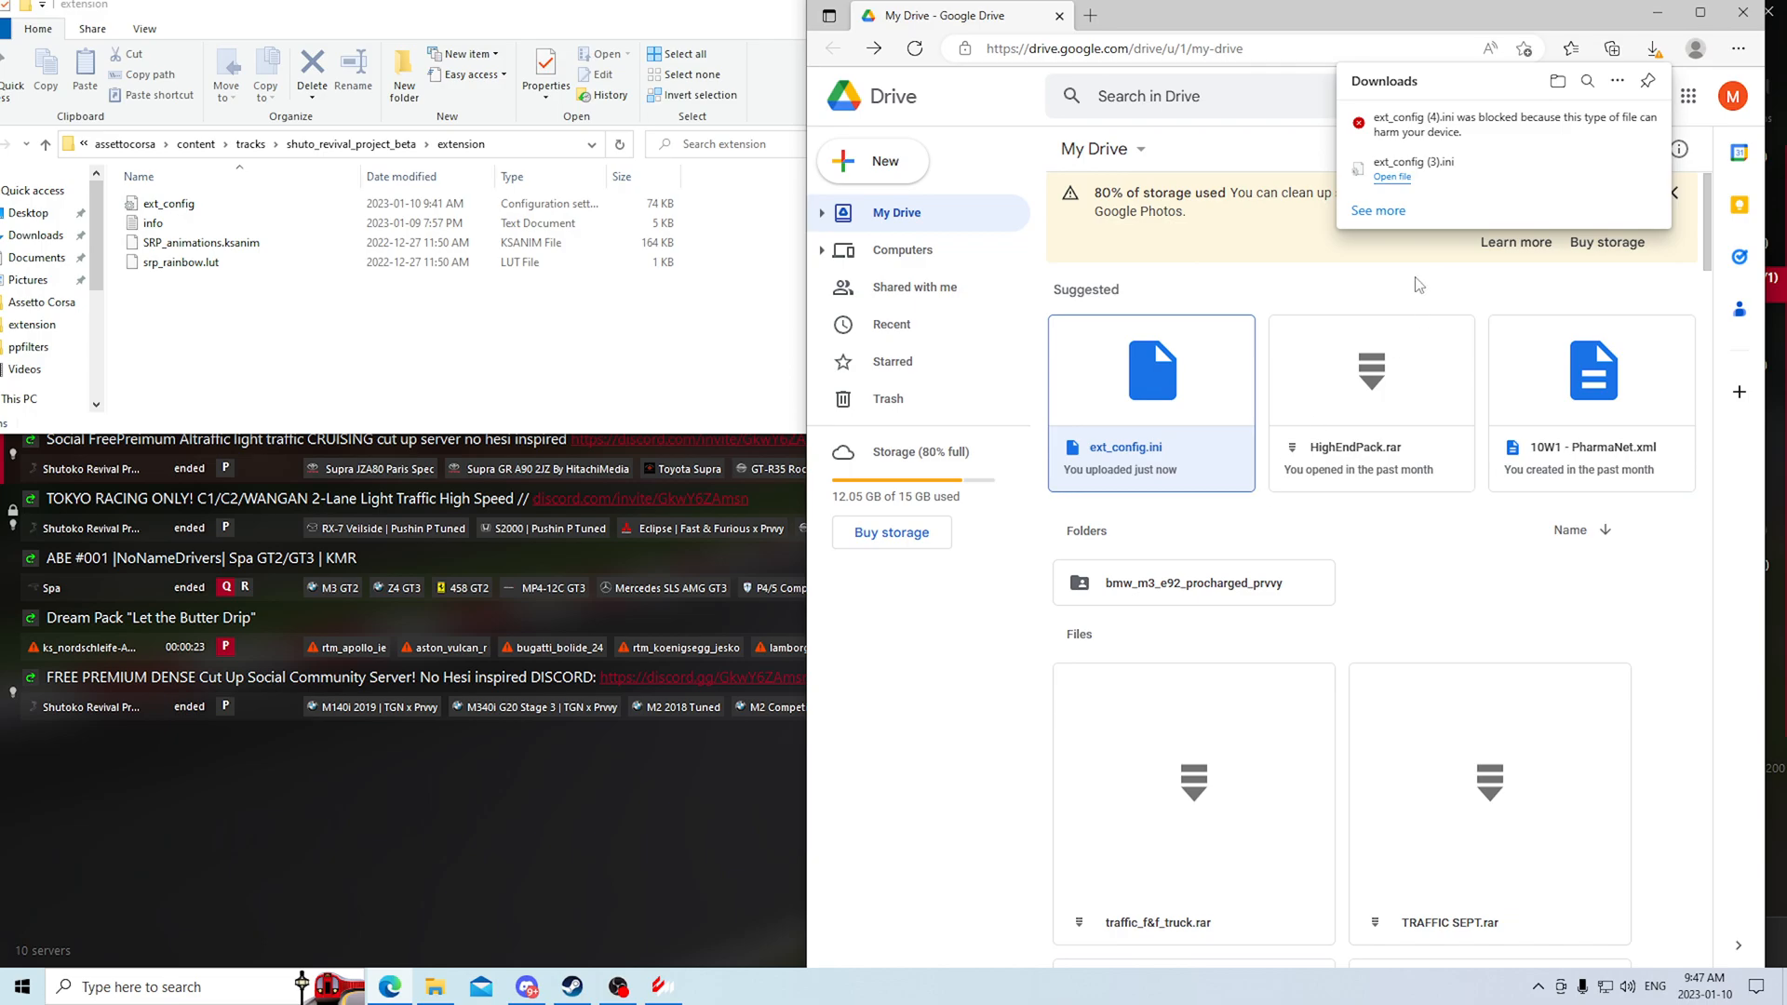
right_click(1439, 126)
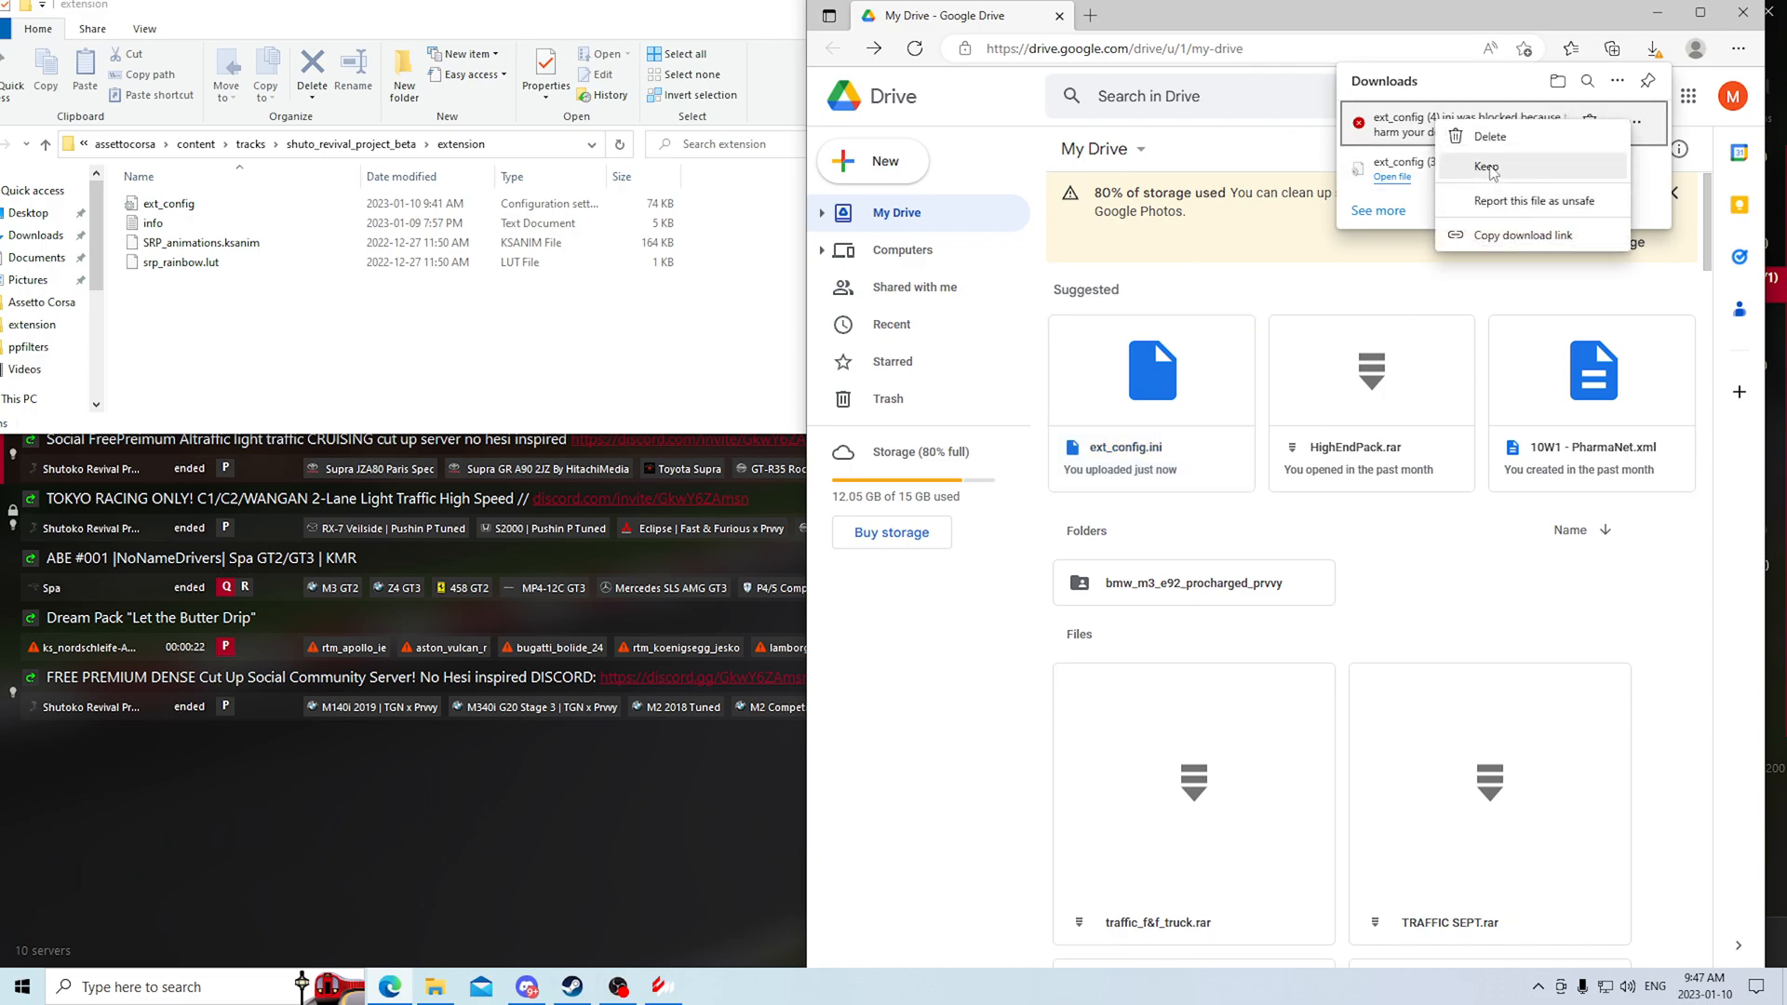
left_click(1487, 170)
right_click(1383, 133)
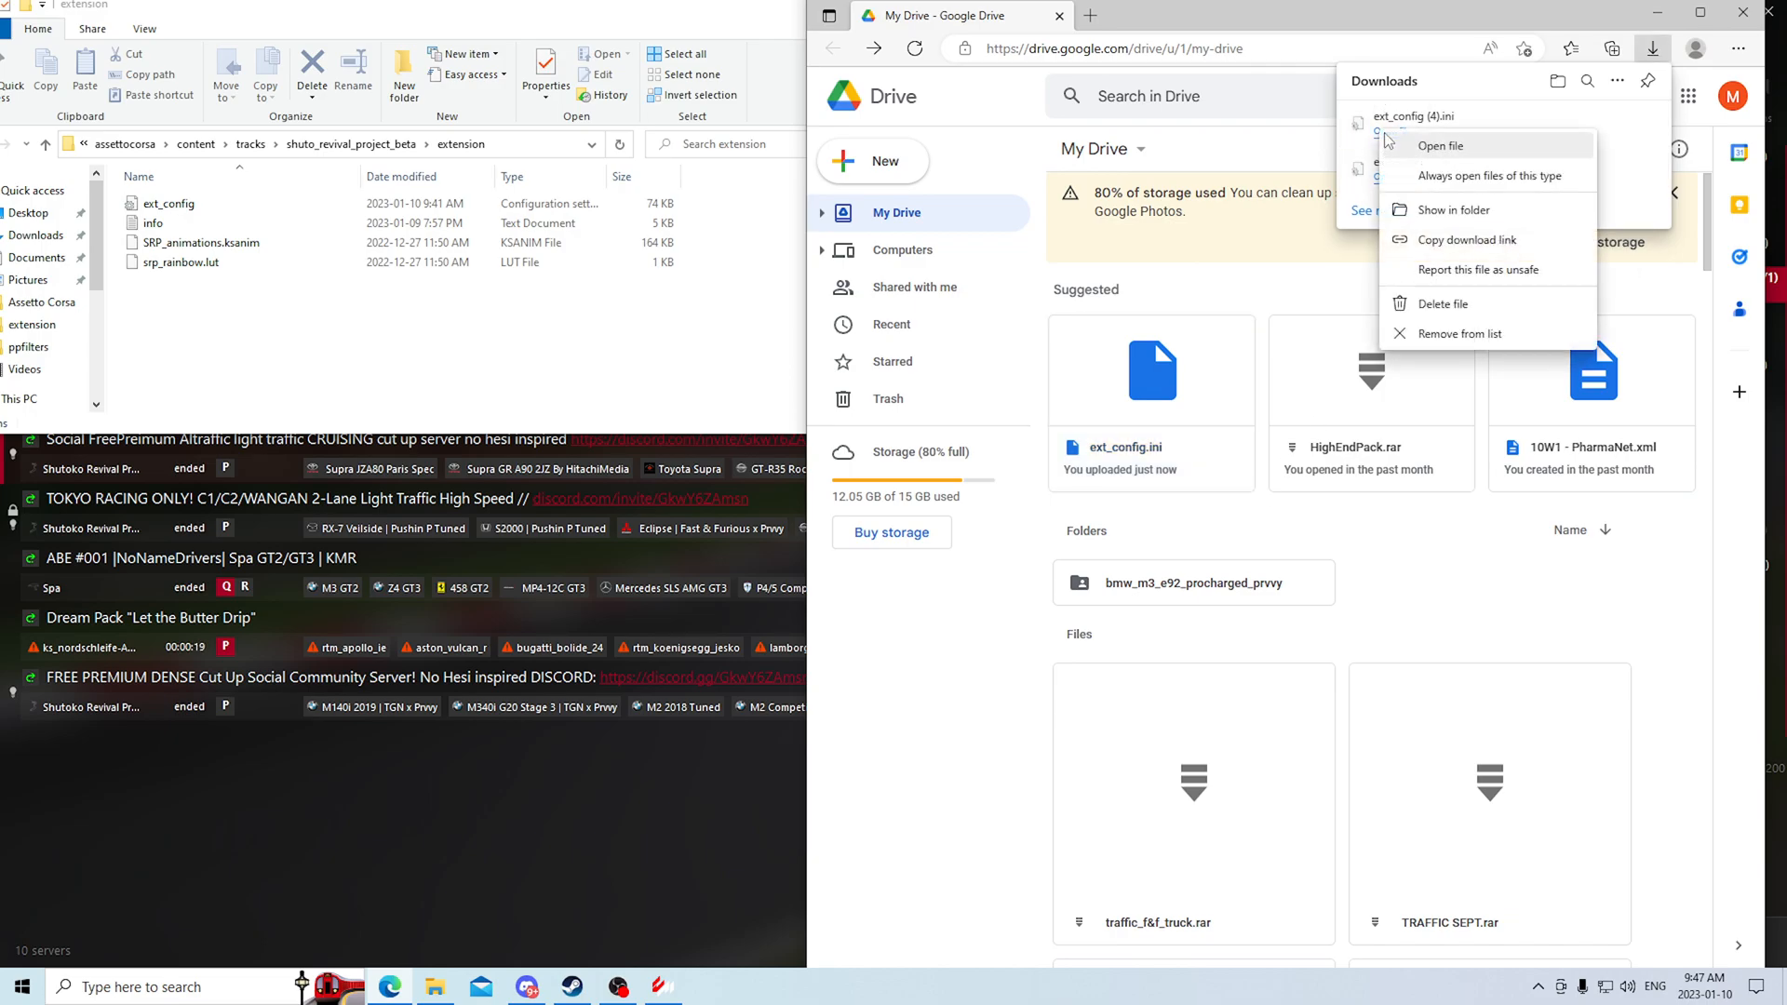
left_click(1445, 213)
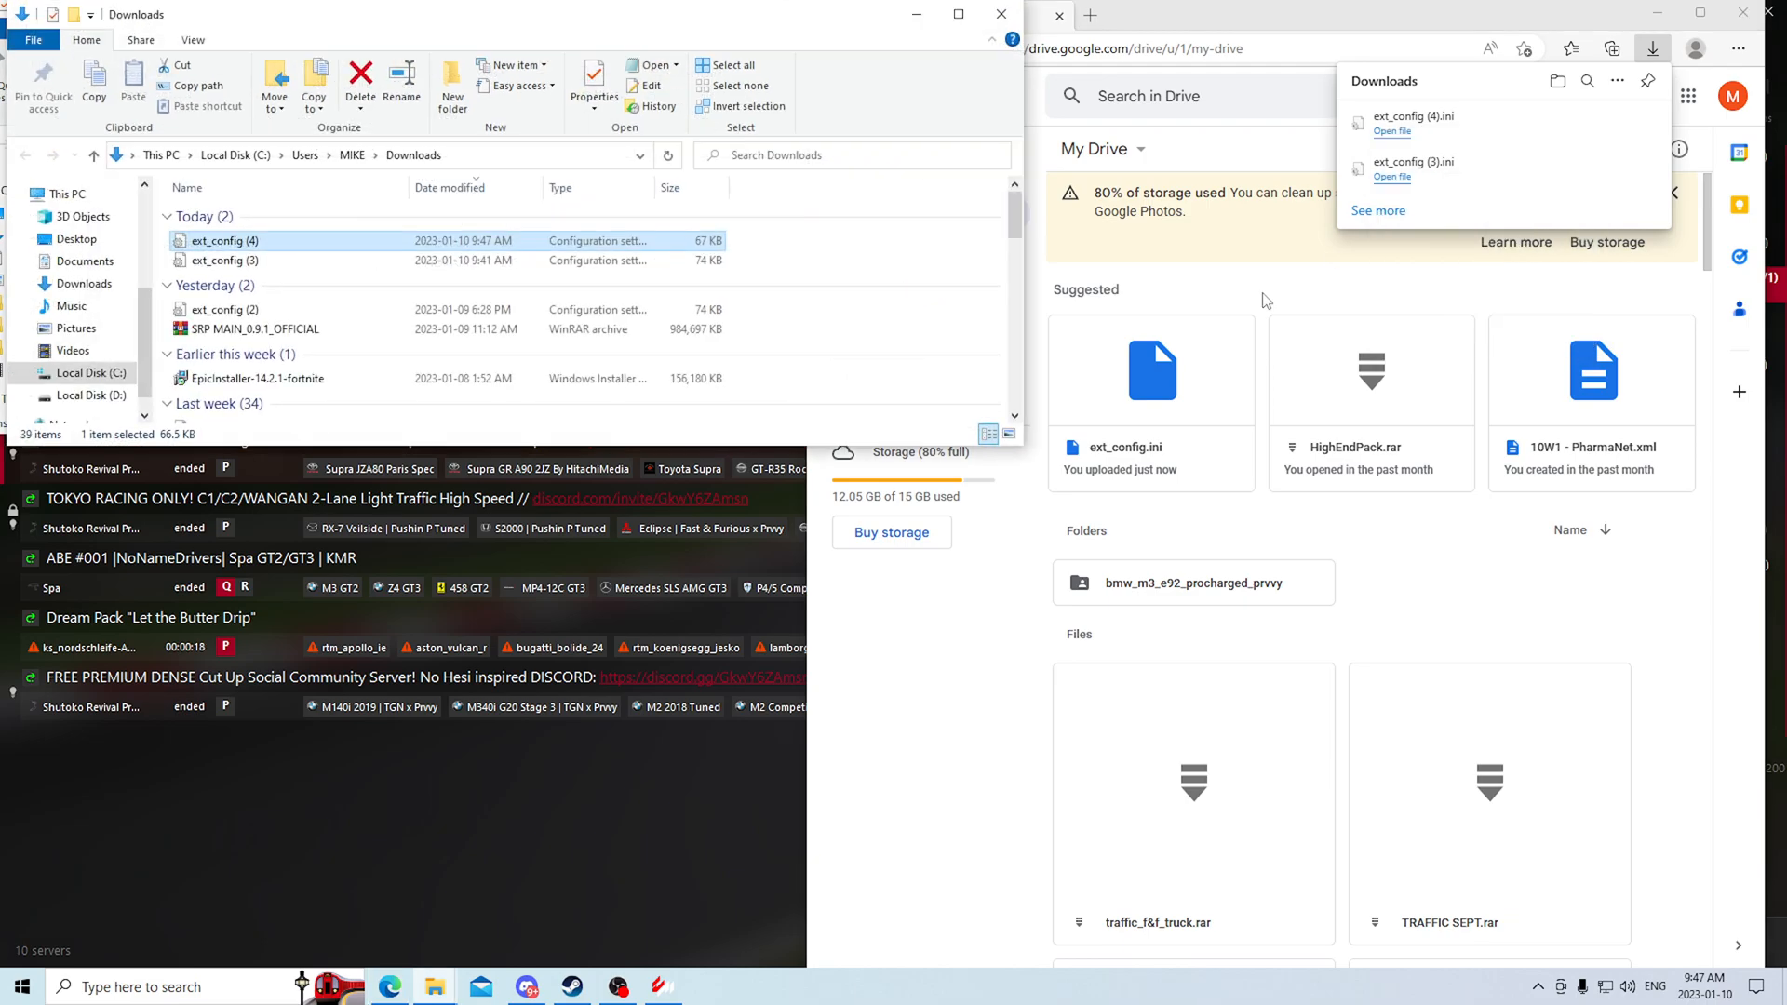
Place the Downloads window showing ext_config (4) at the left edge and minimize the browser.
left_click_drag(522, 35, 766, 486)
left_click(1394, 134)
right_click(1411, 118)
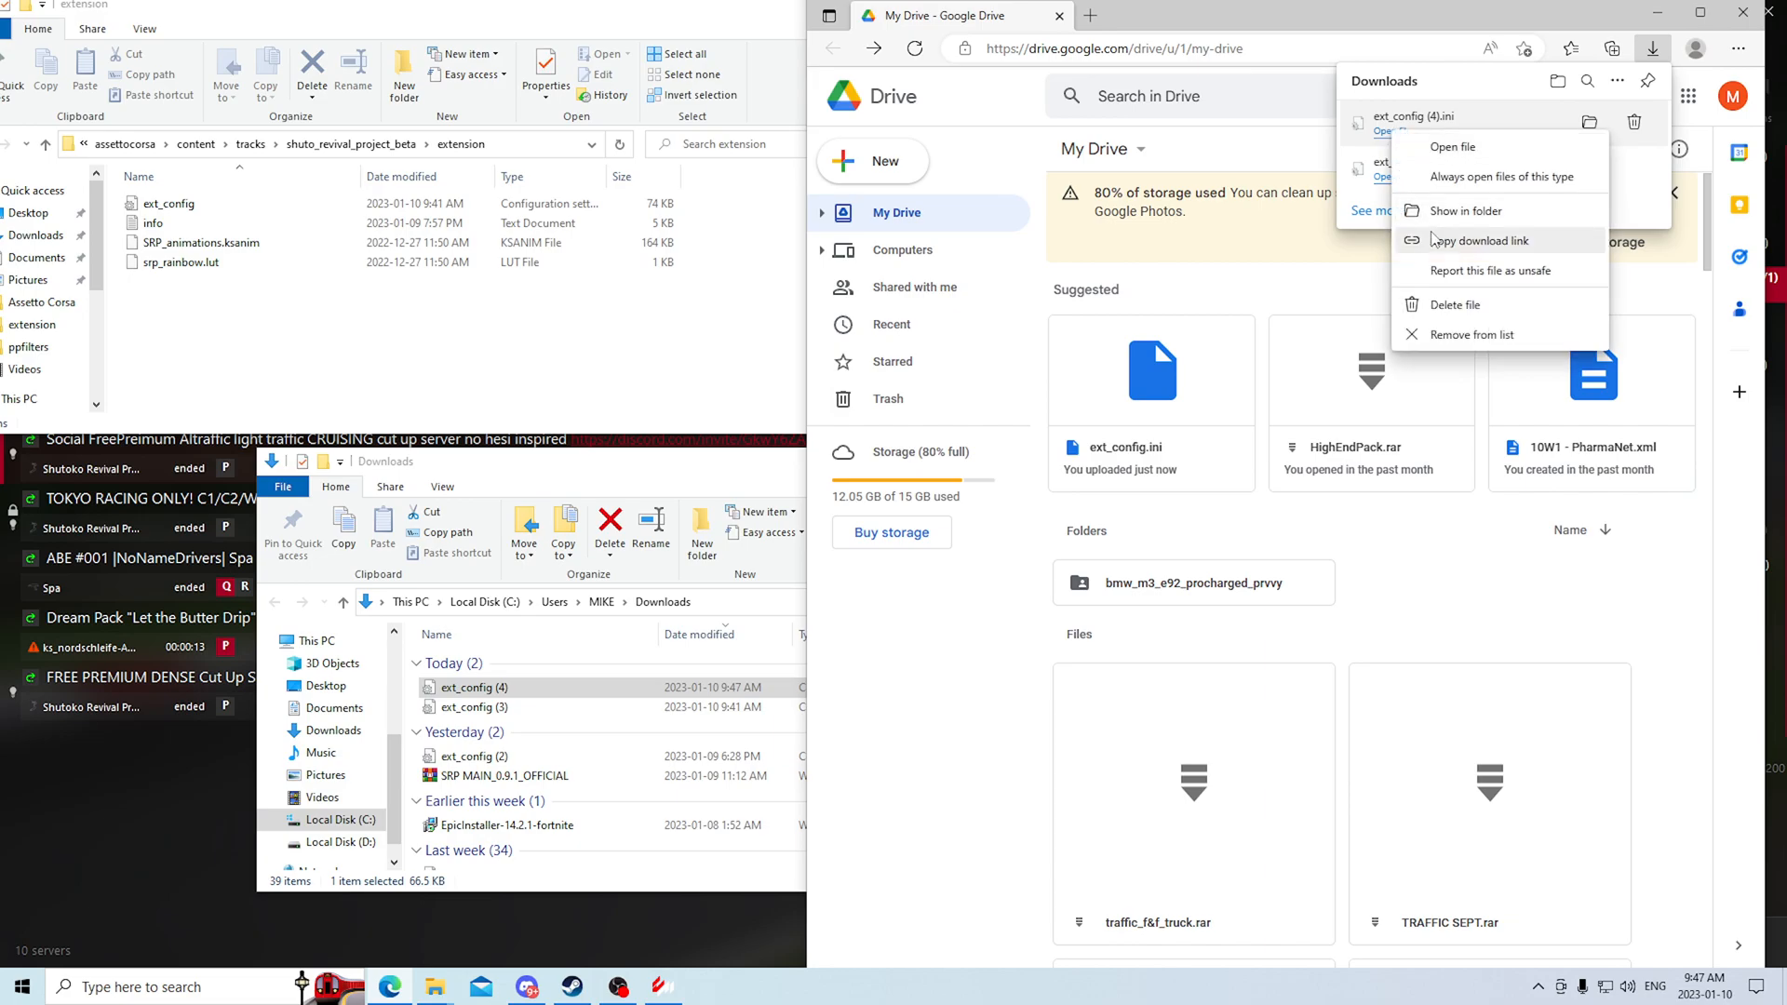
left_click(1445, 213)
left_click_drag(541, 471, 322, 463)
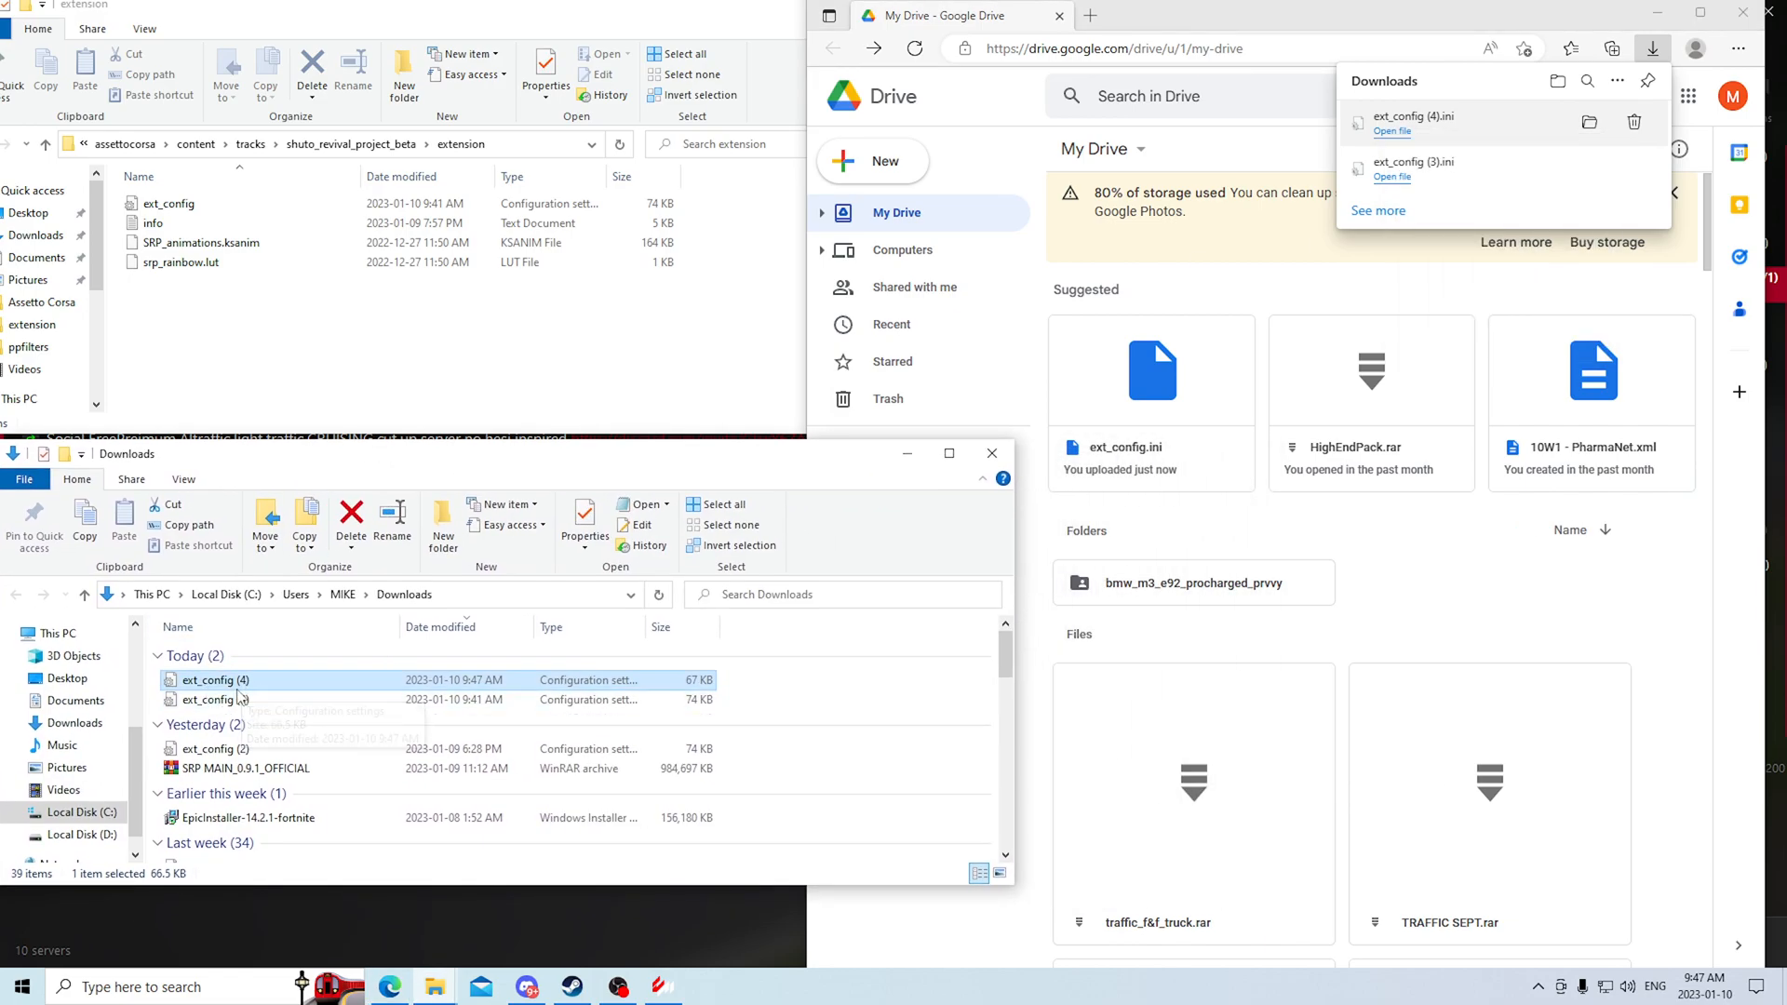
left_click(1660, 16)
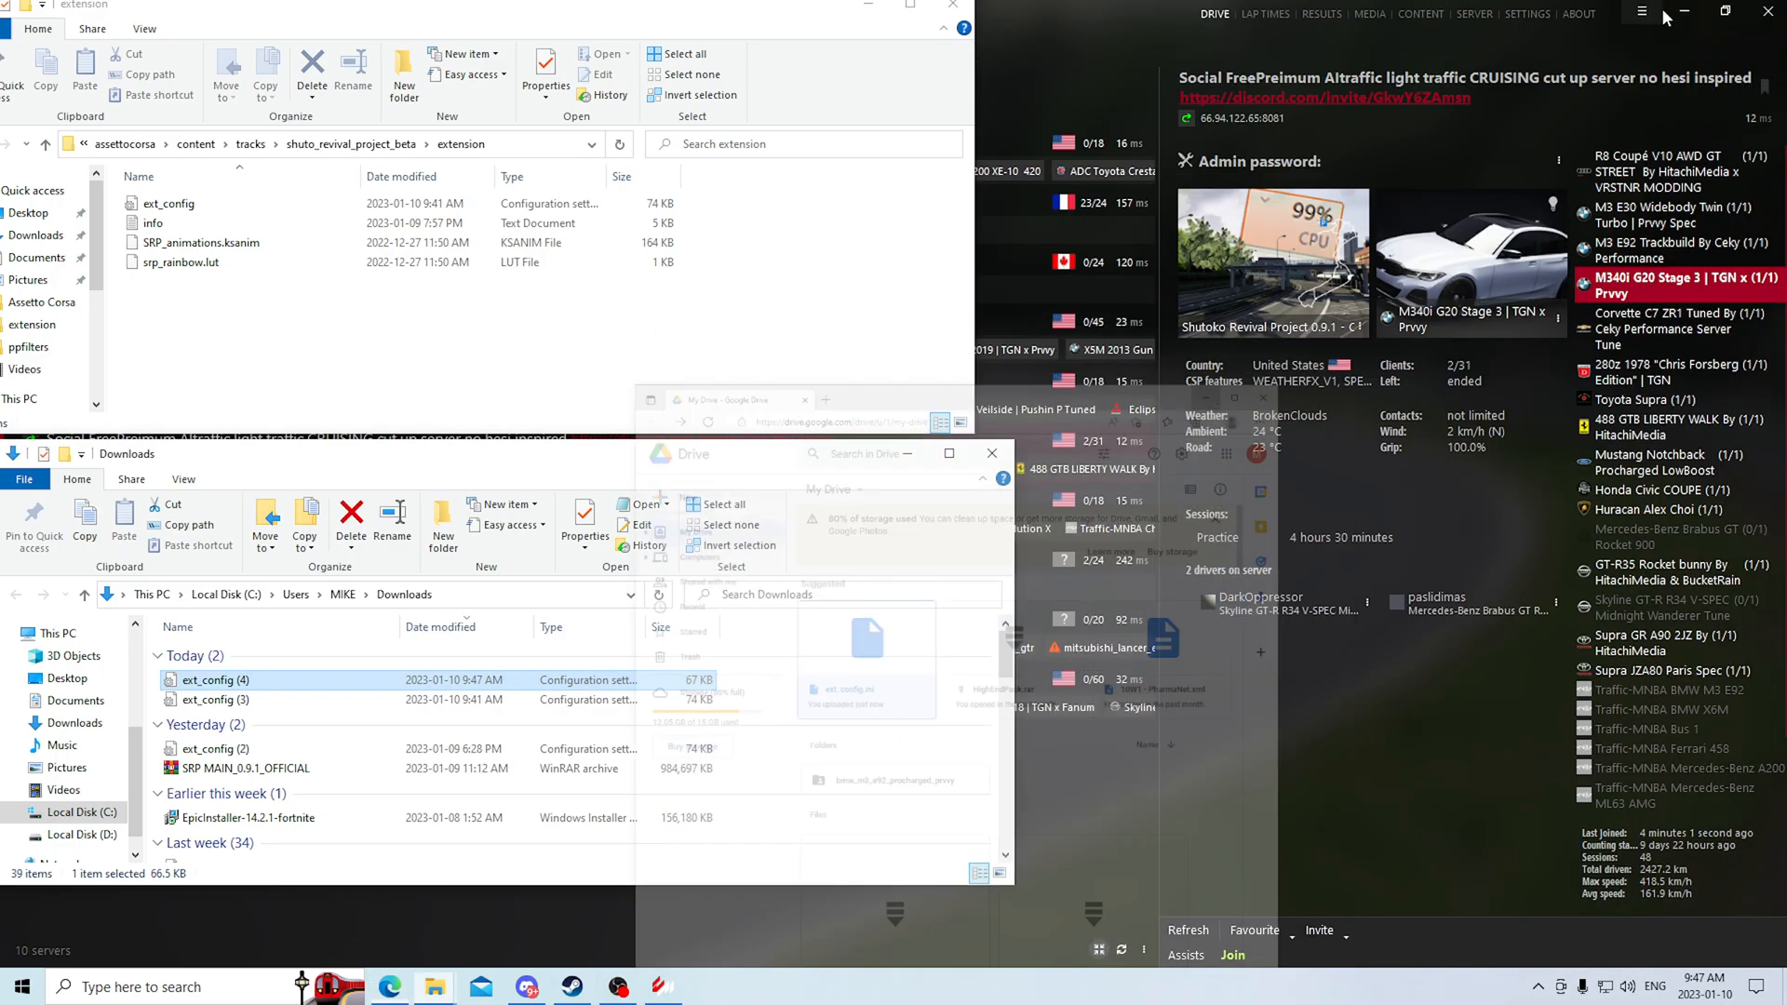
Arrange the Downloads and track extension folders side by side and select the old ext_config.
left_click(1666, 18)
left_click_drag(613, 455, 1453, 20)
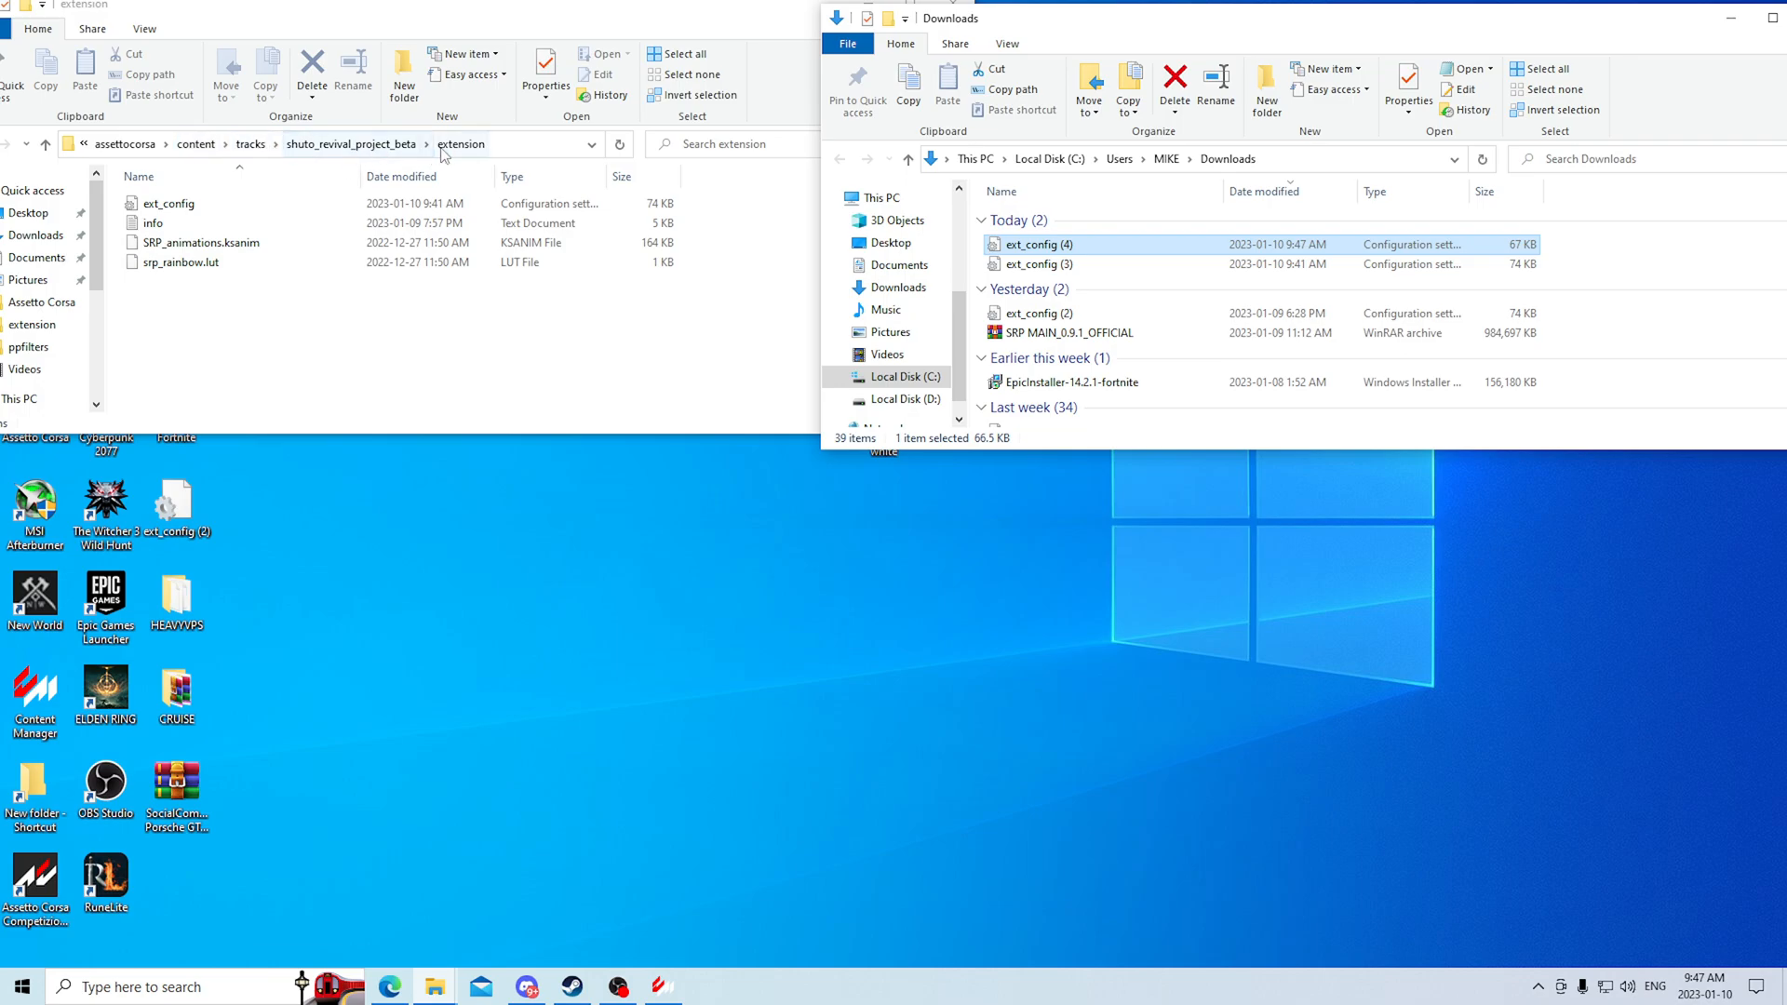
left_click(85, 145)
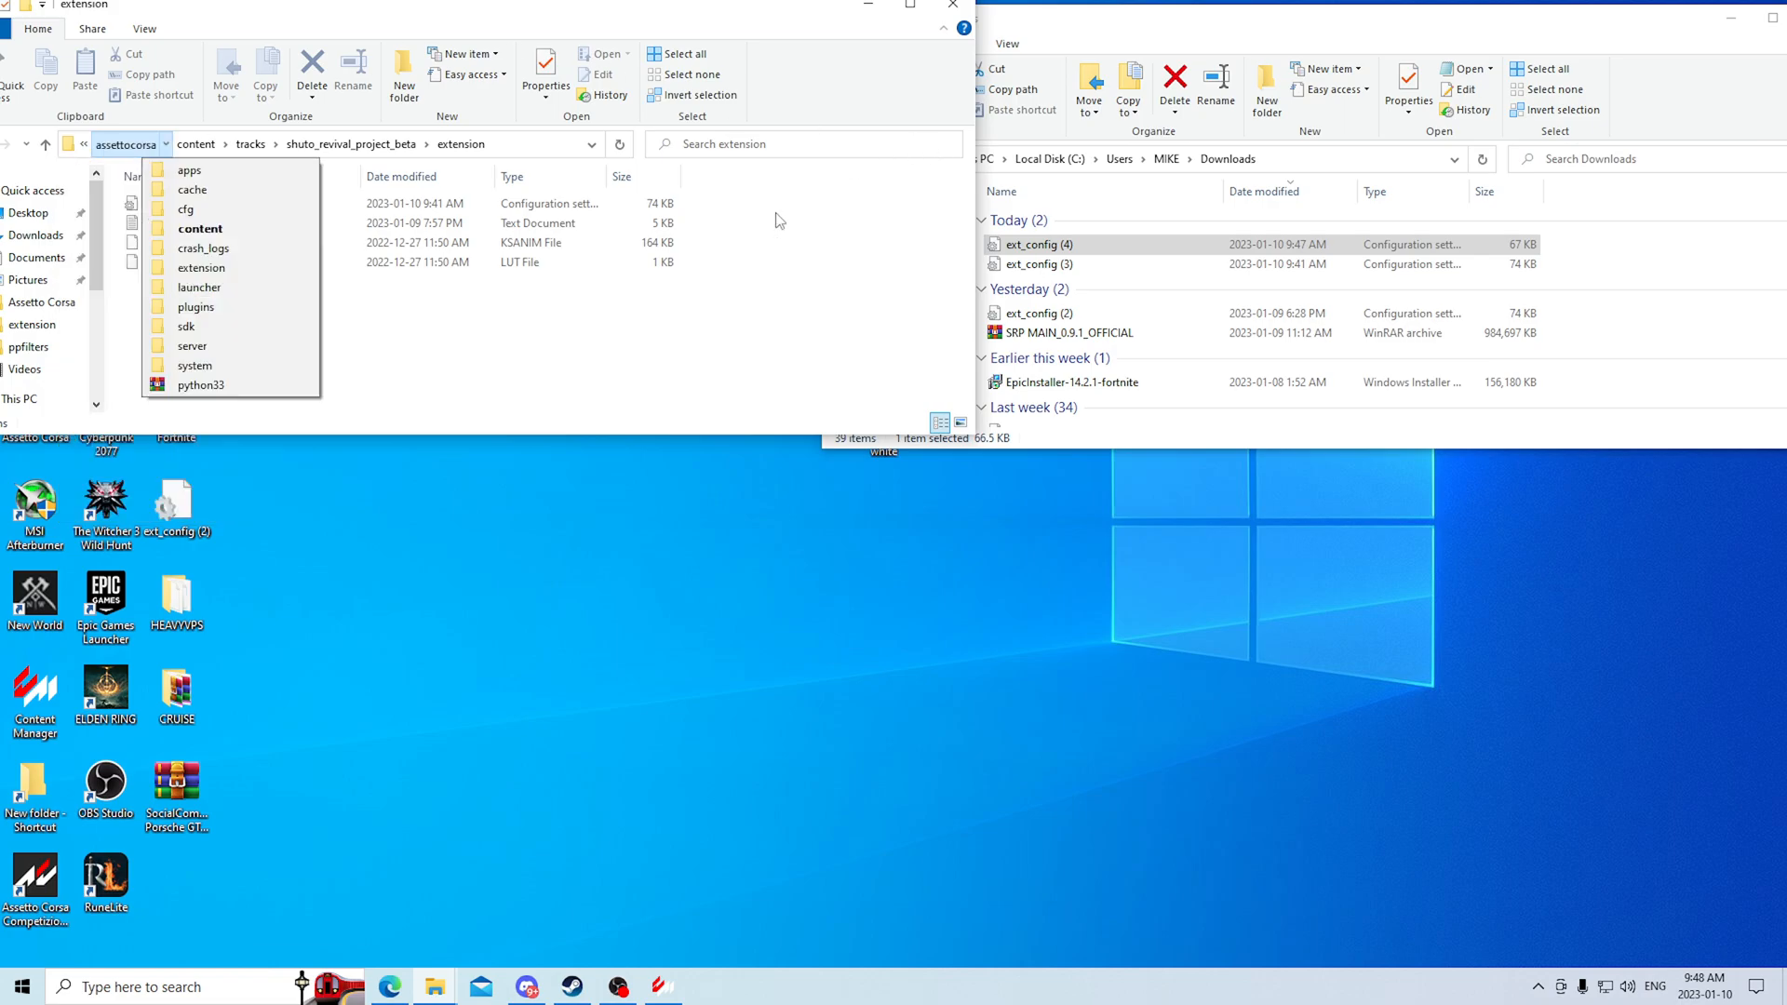
left_click(200, 242)
left_click(488, 204)
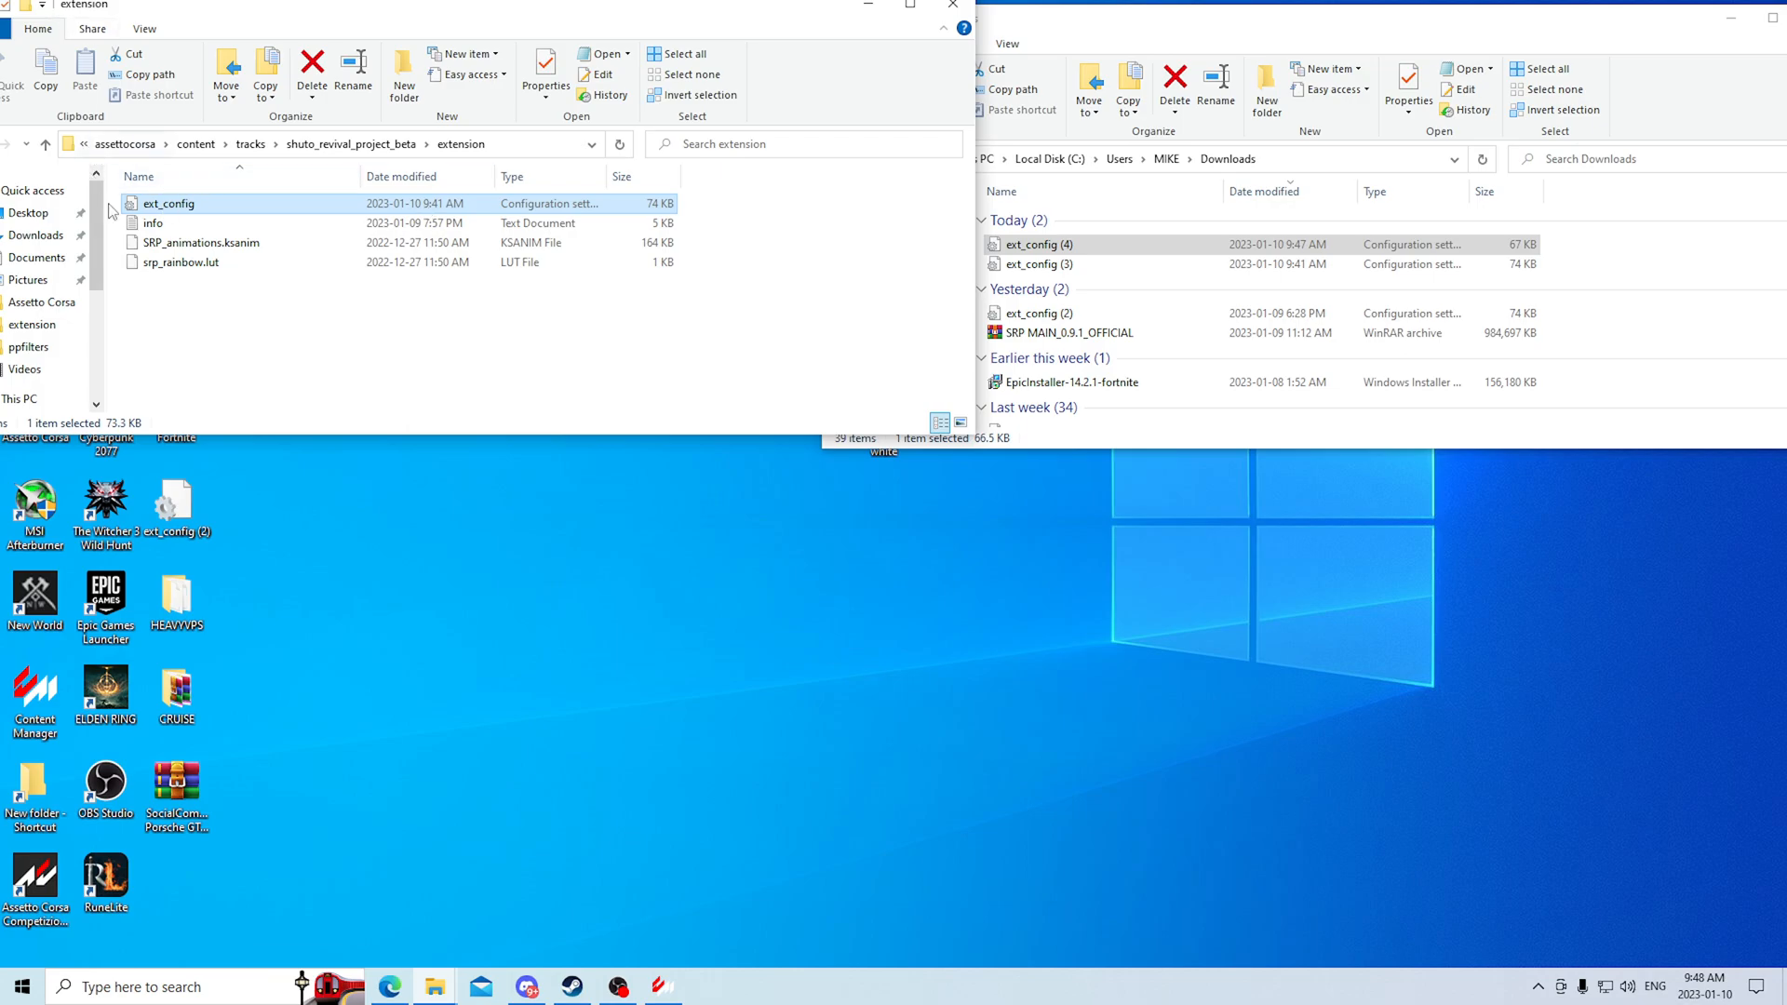
Delete the old 74 KB ext_config and move ext_config (4) from Downloads into the extension folder.
right_click(226, 203)
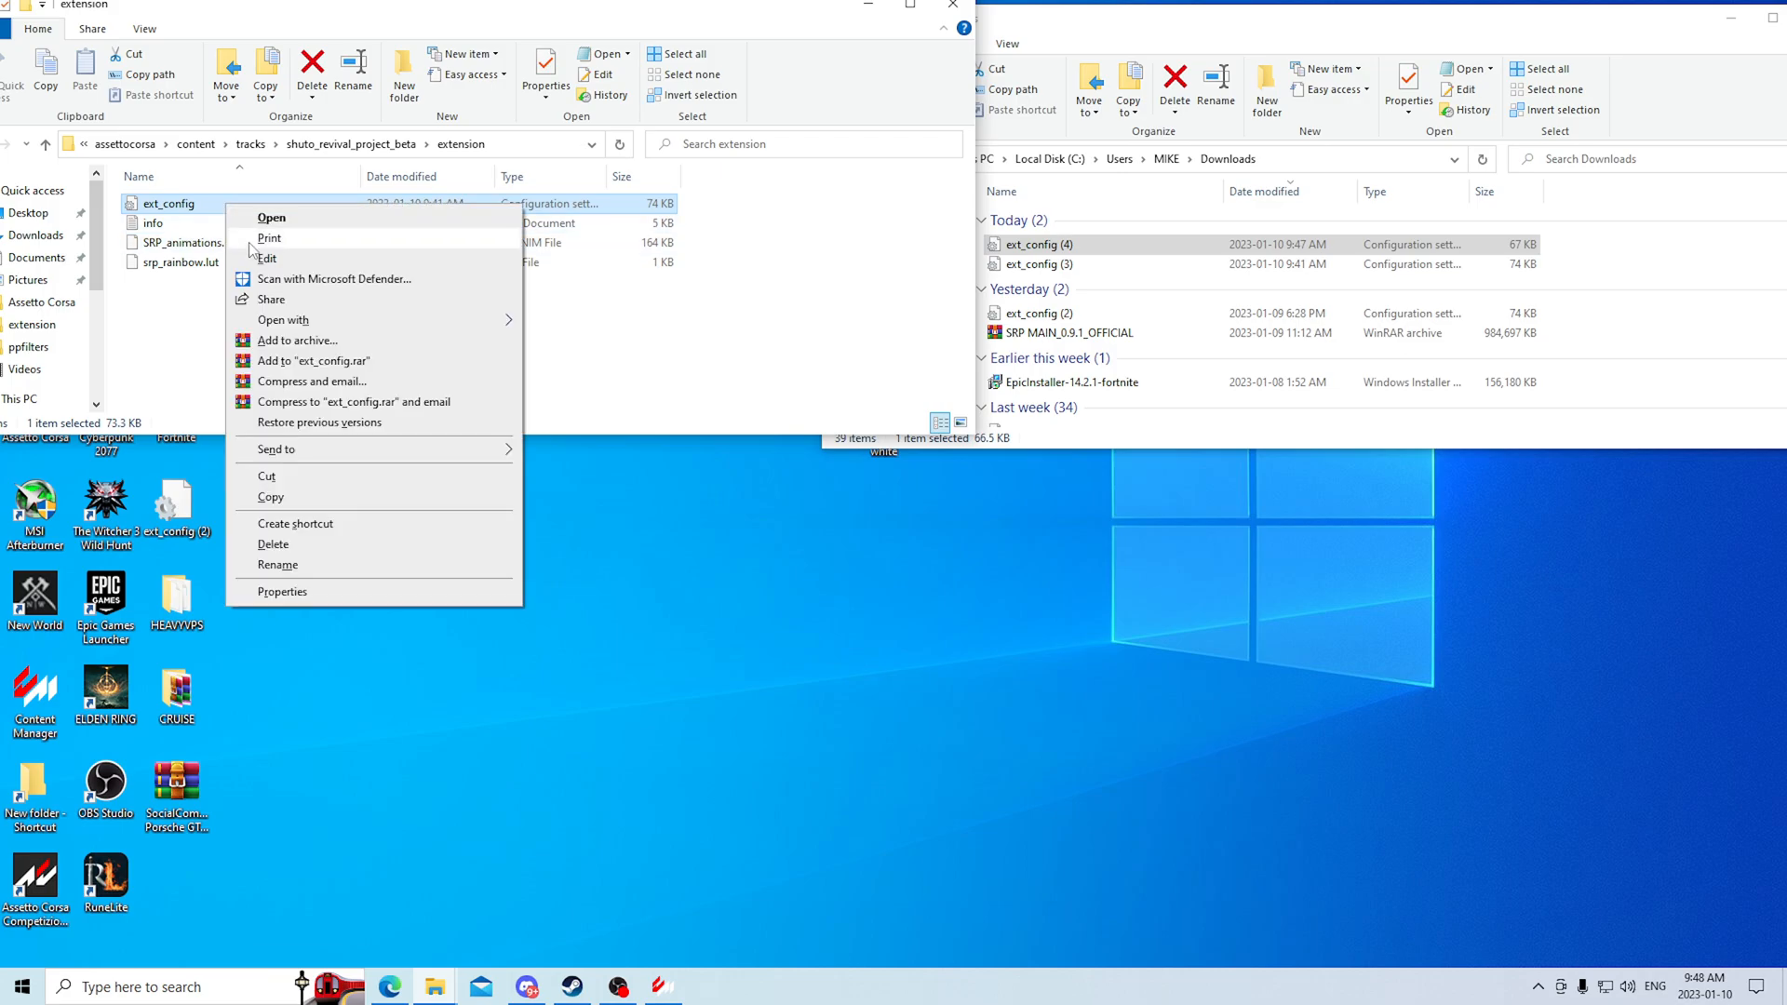
left_click(307, 546)
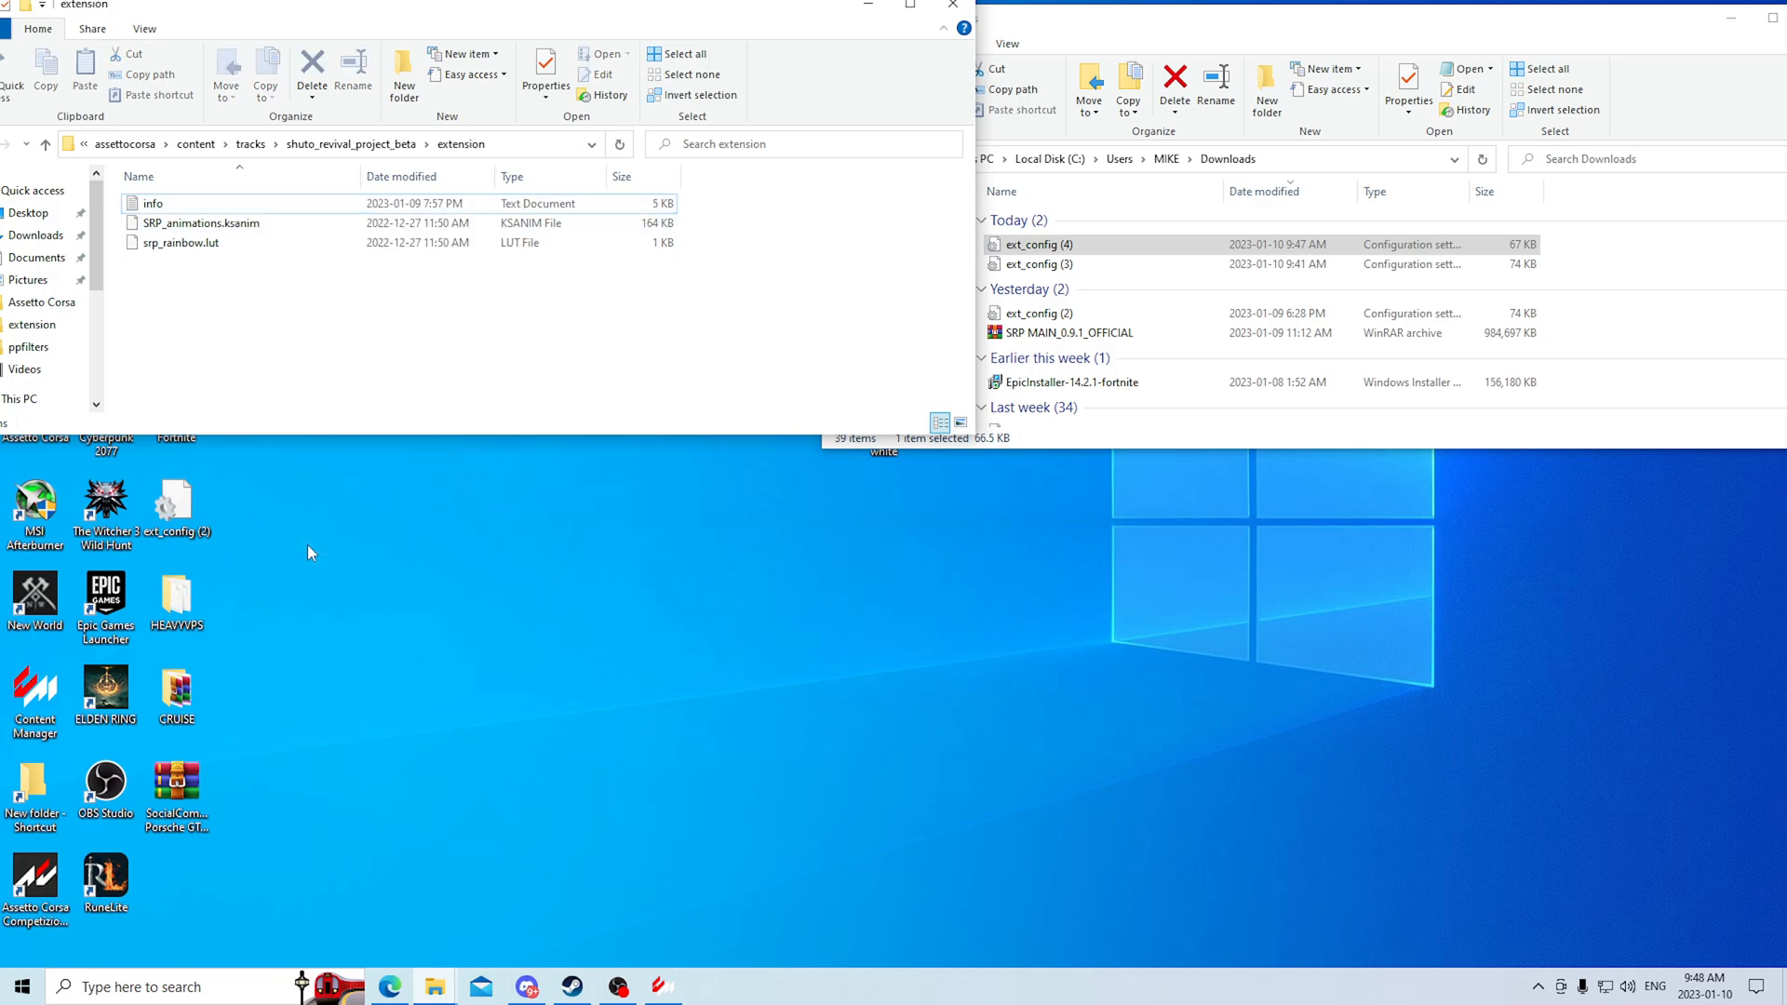
left_click(1033, 244)
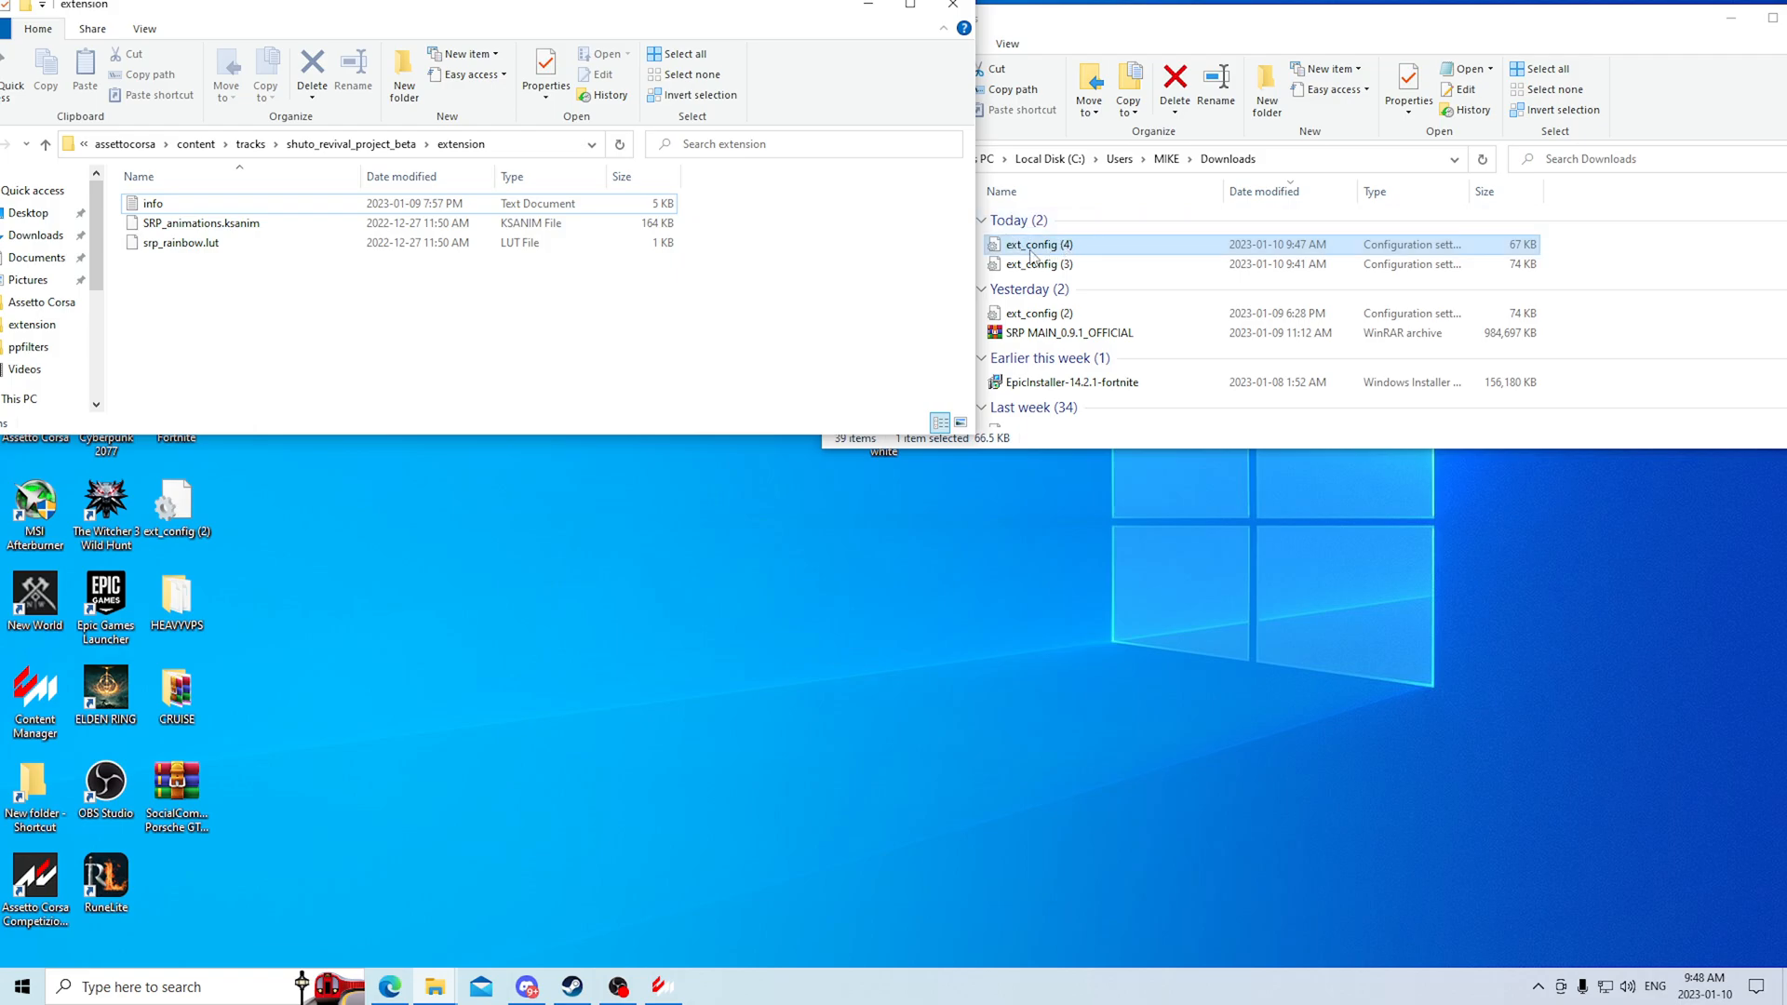
left_click_drag(1037, 244, 349, 373)
Rename ext_config (4) to ext_config in the extension folder.
right_click(211, 202)
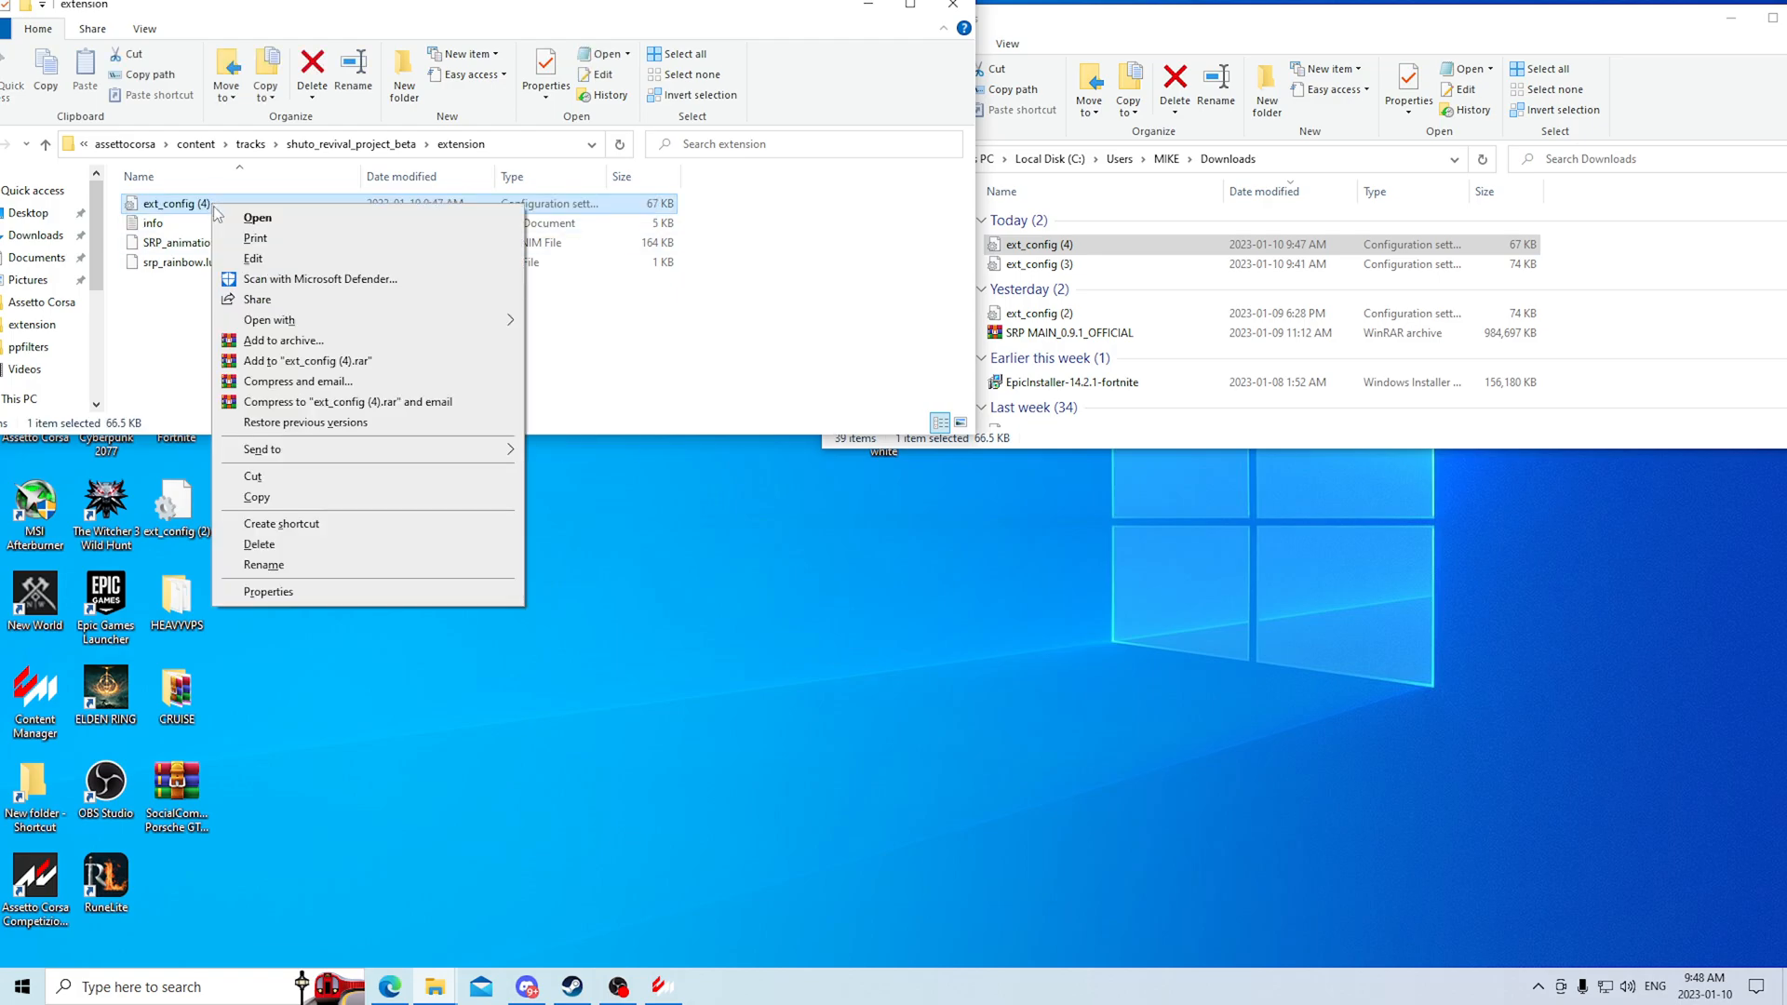
left_click(295, 565)
key("End")
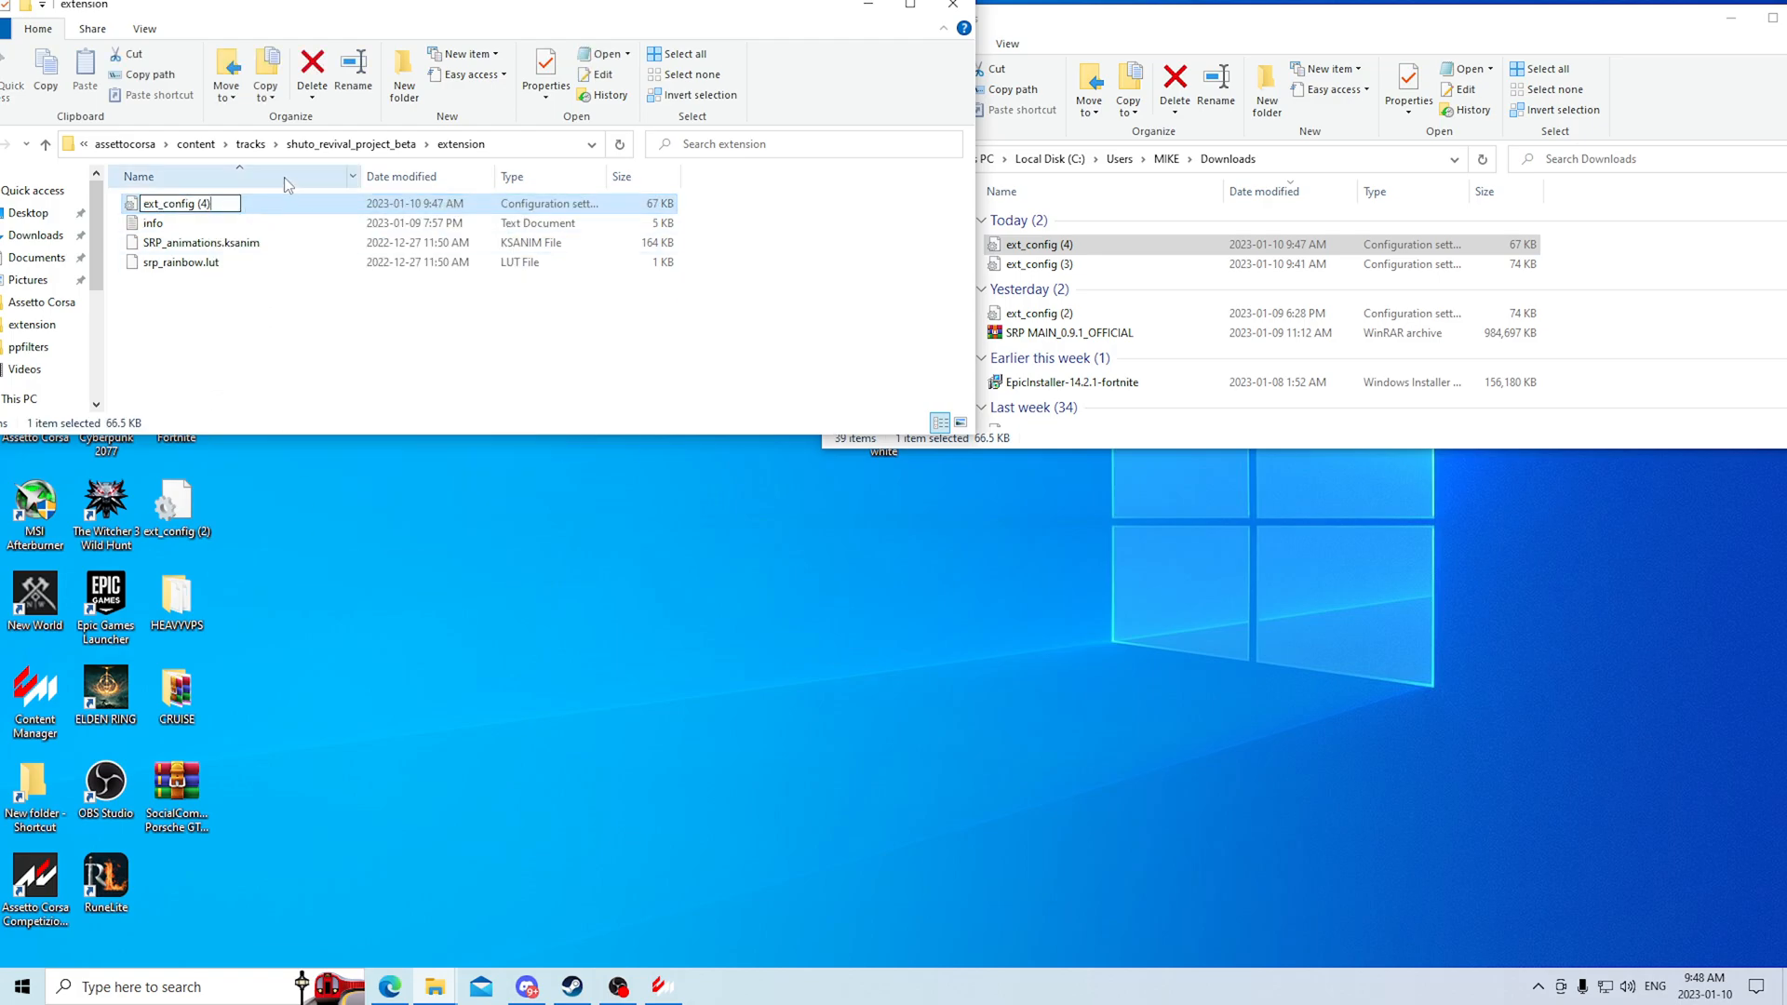
key("BackSpace")
key("BackSpace")
key("BackSpace")
key("BackSpace")
key("Return")
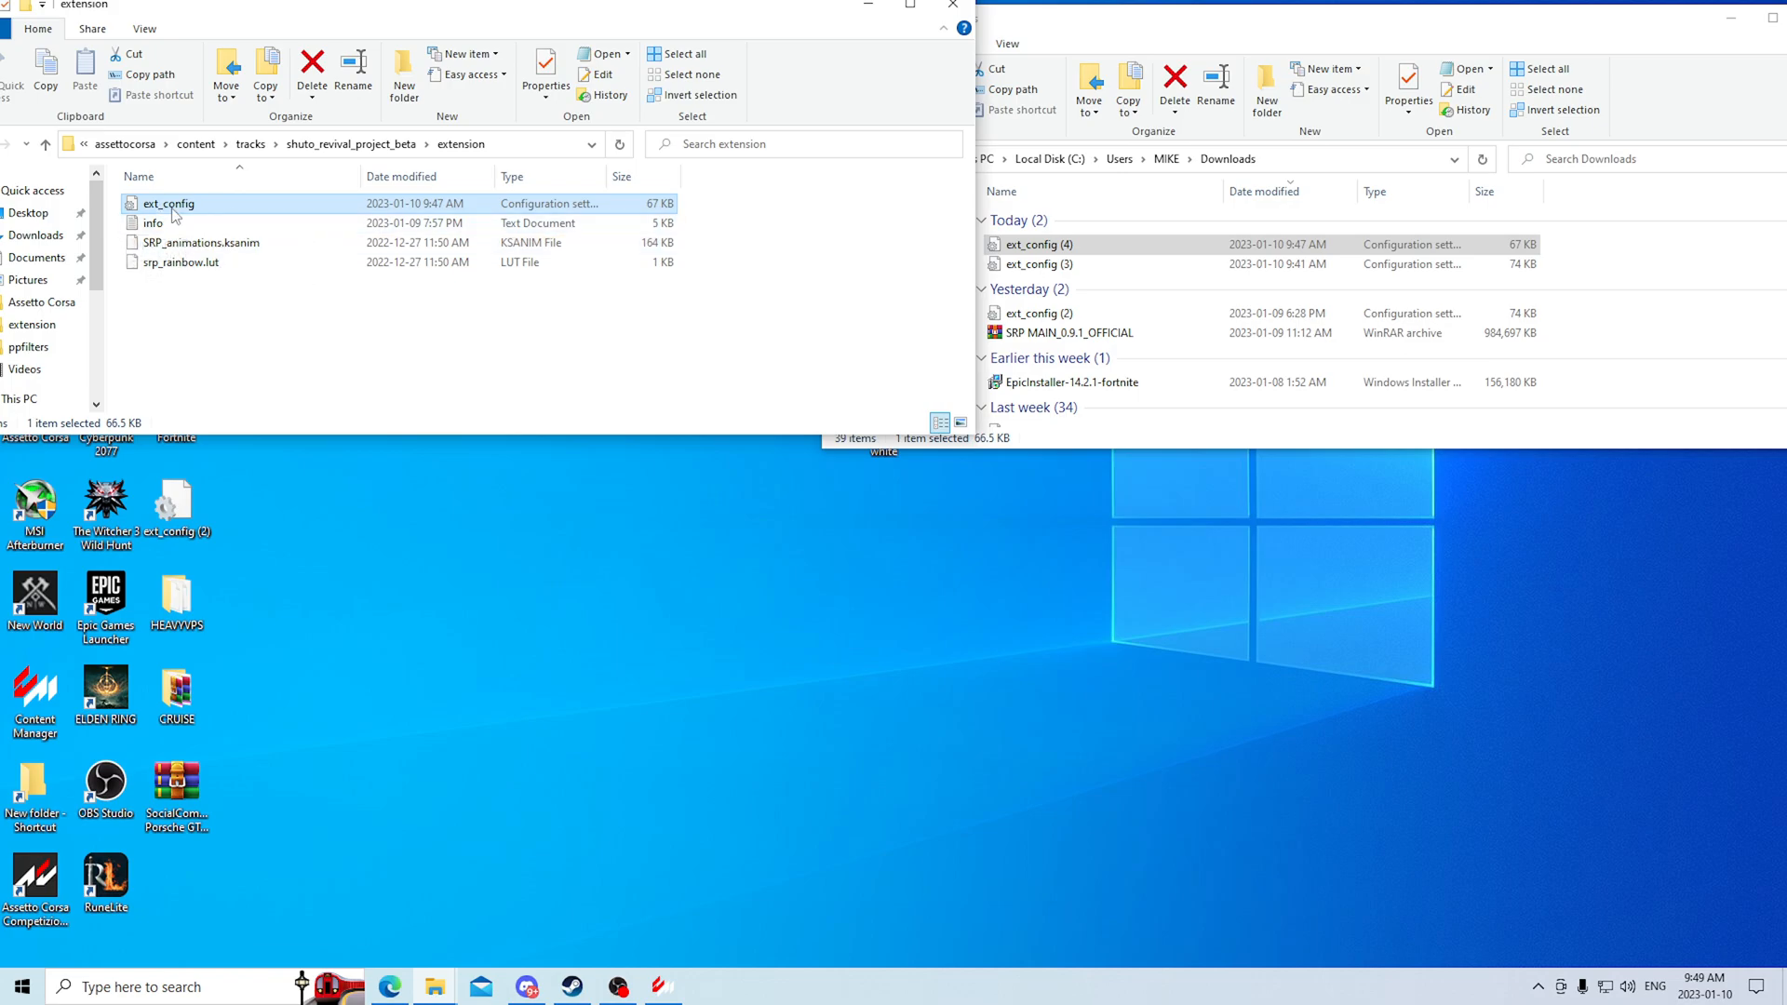
left_click(1068, 251)
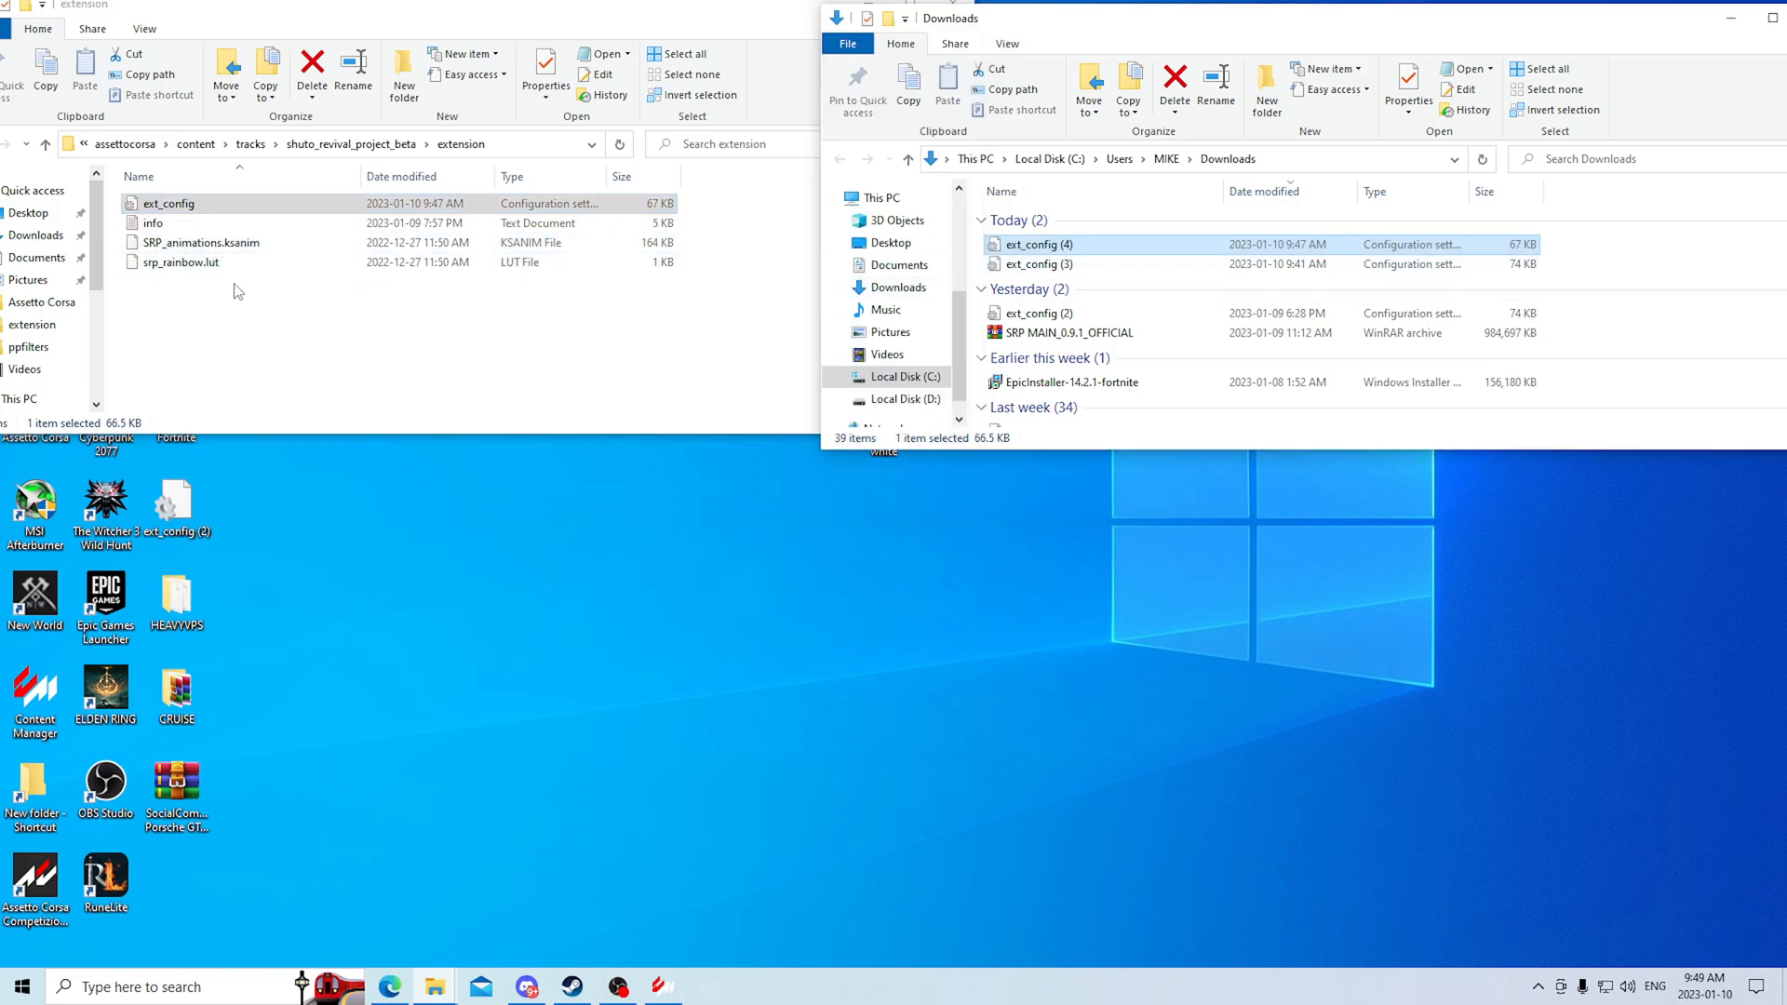
left_click(203, 241)
left_click(210, 204)
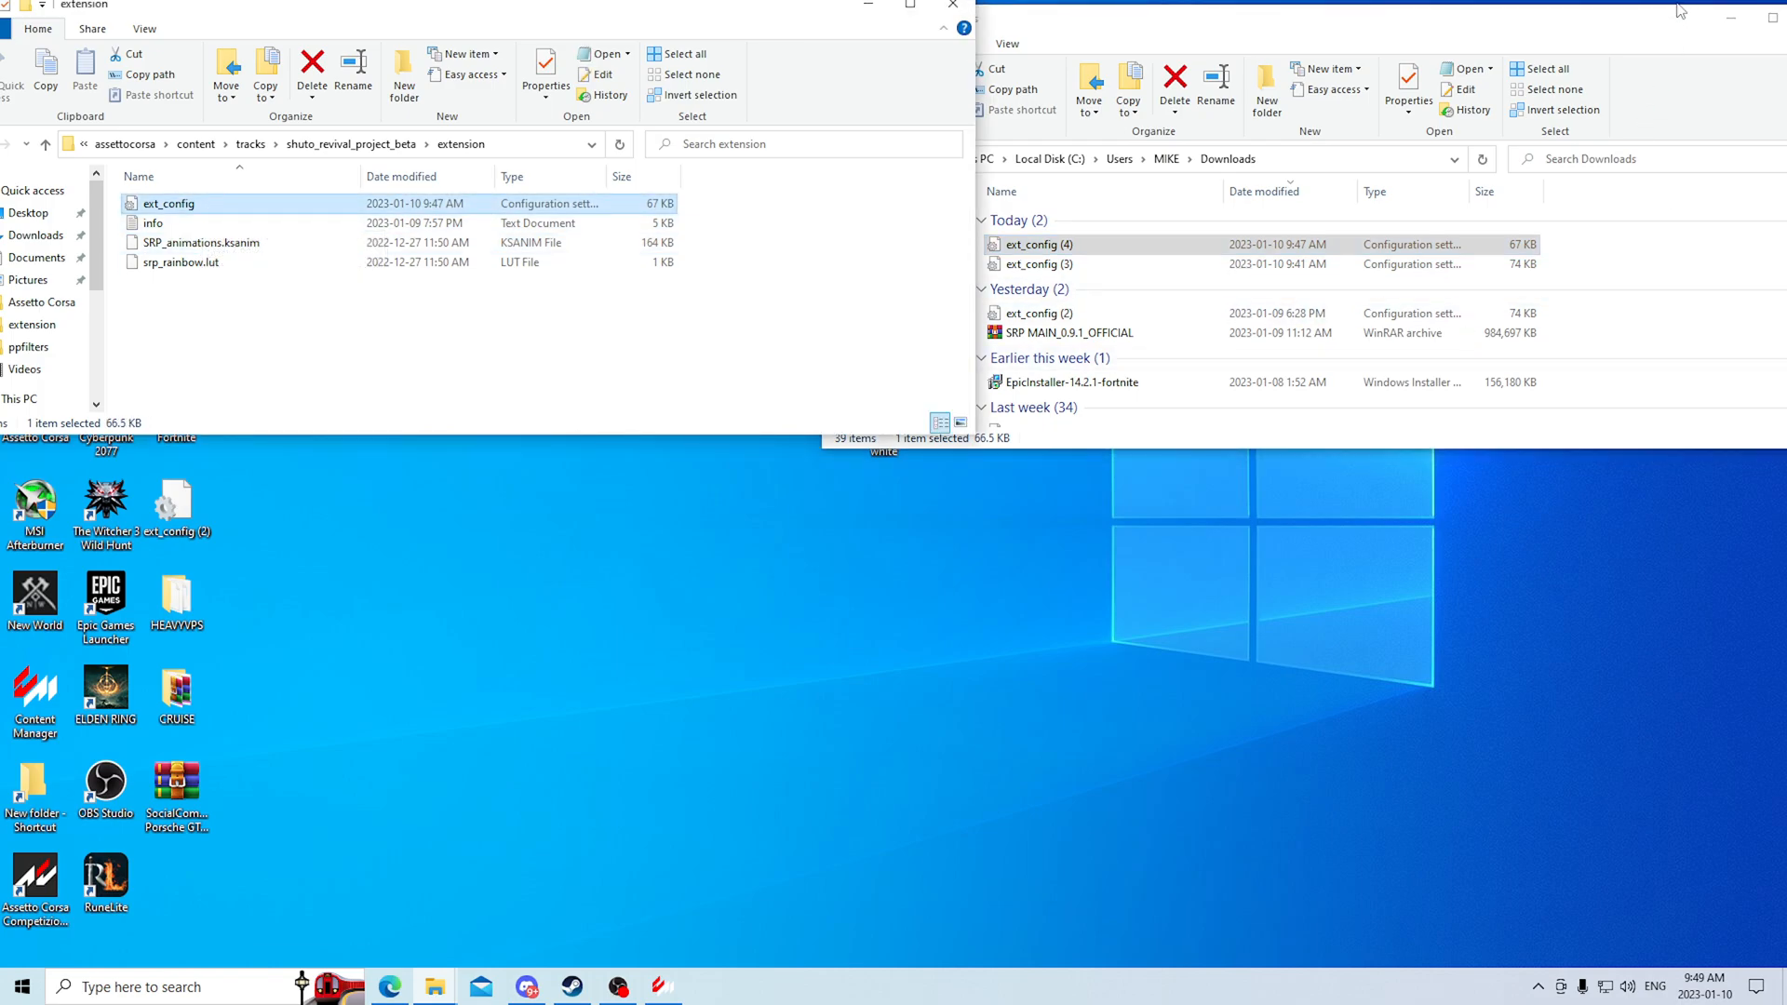
Close the Downloads window and bring up Content Manager's Custom Shaders Patch settings.
left_click_drag(1682, 11, 1394, 173)
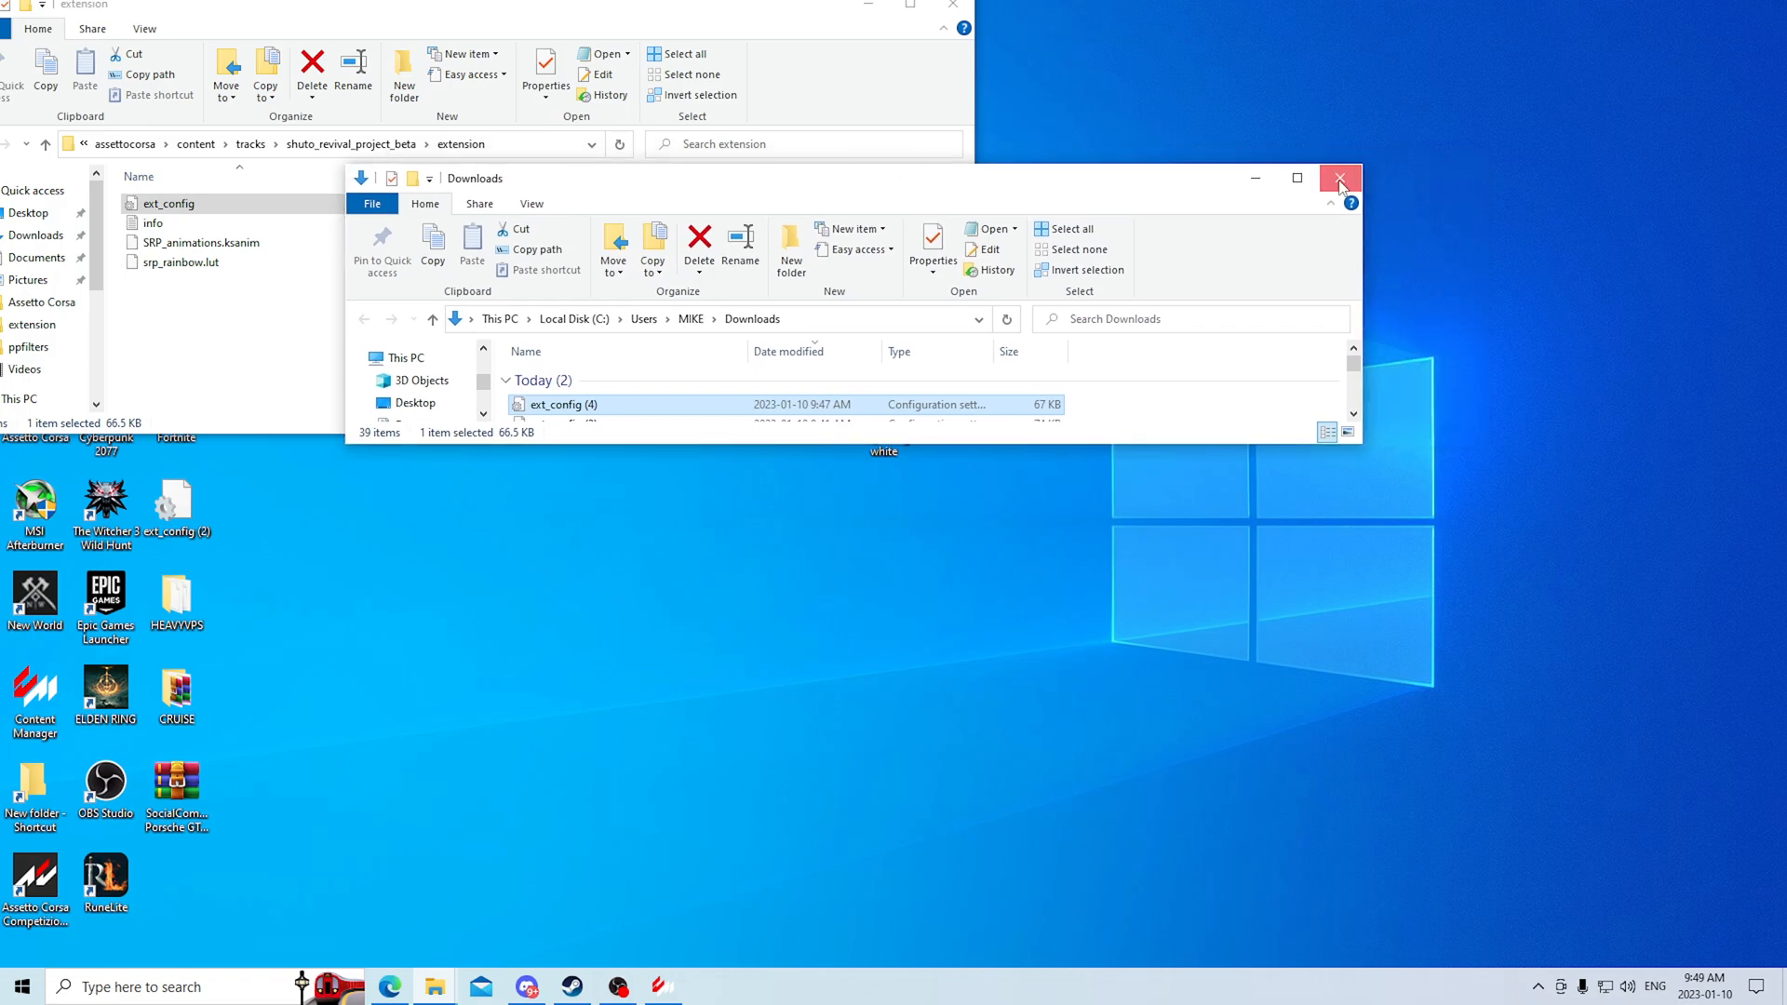
left_click(1339, 177)
left_click(659, 988)
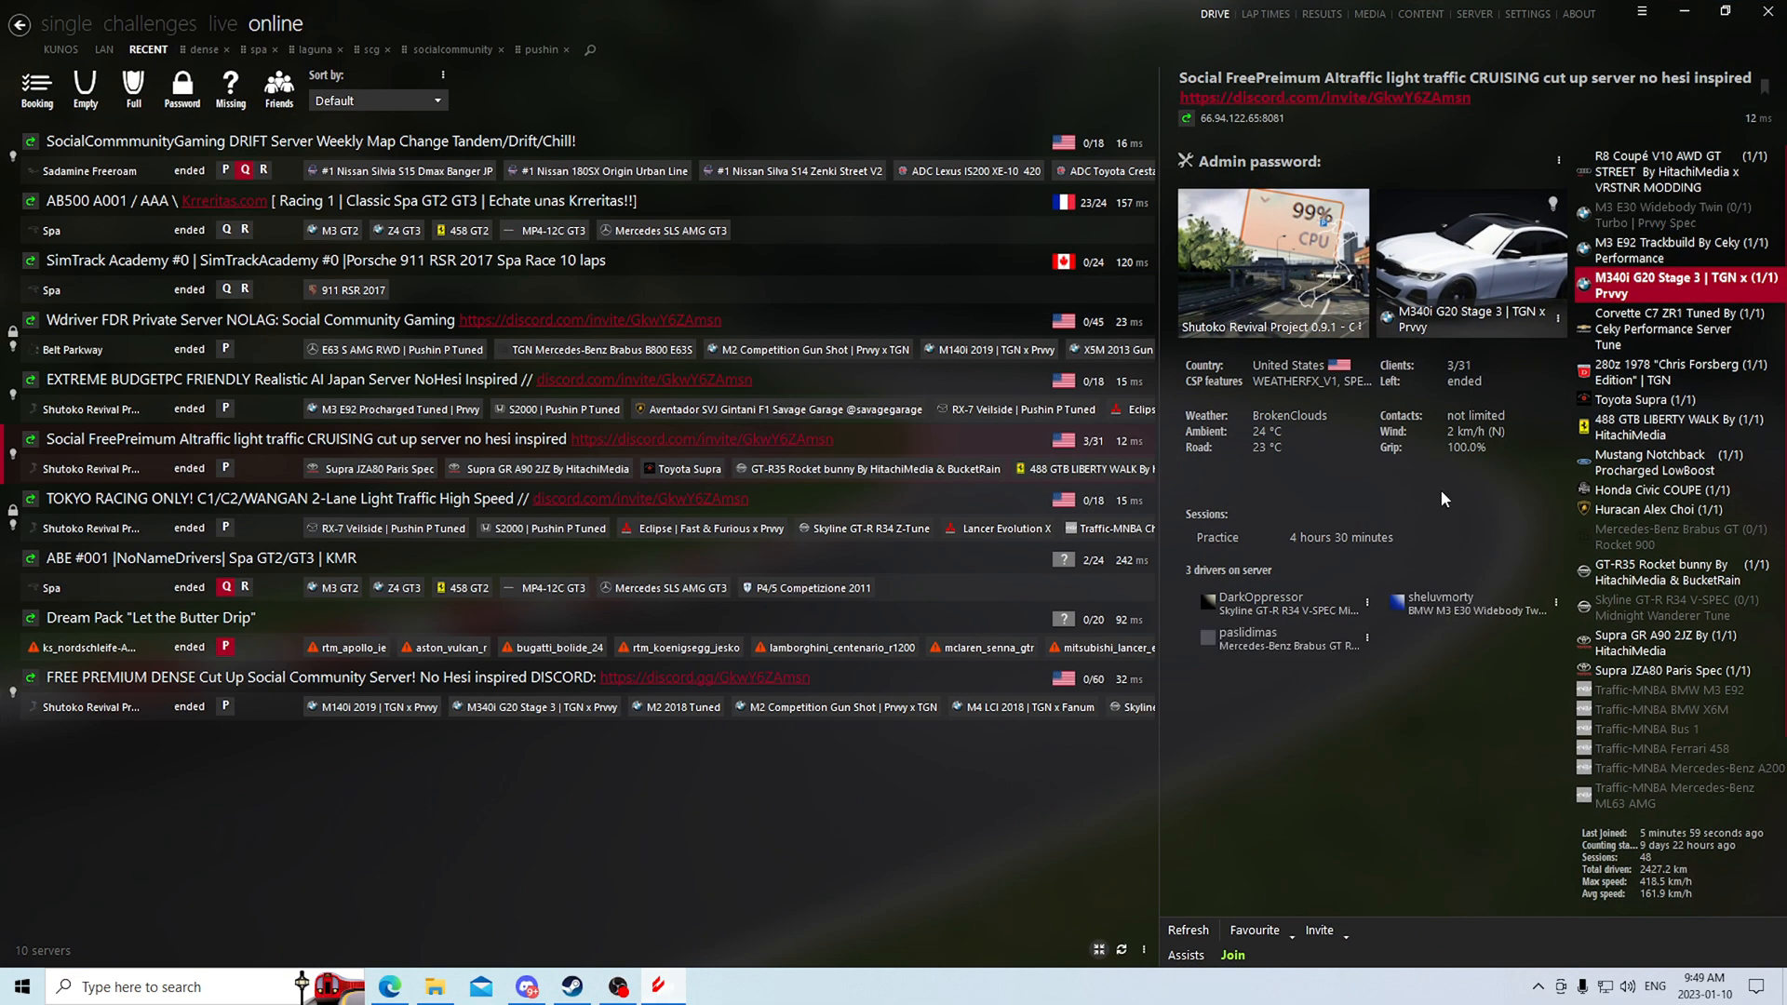
left_click(1523, 14)
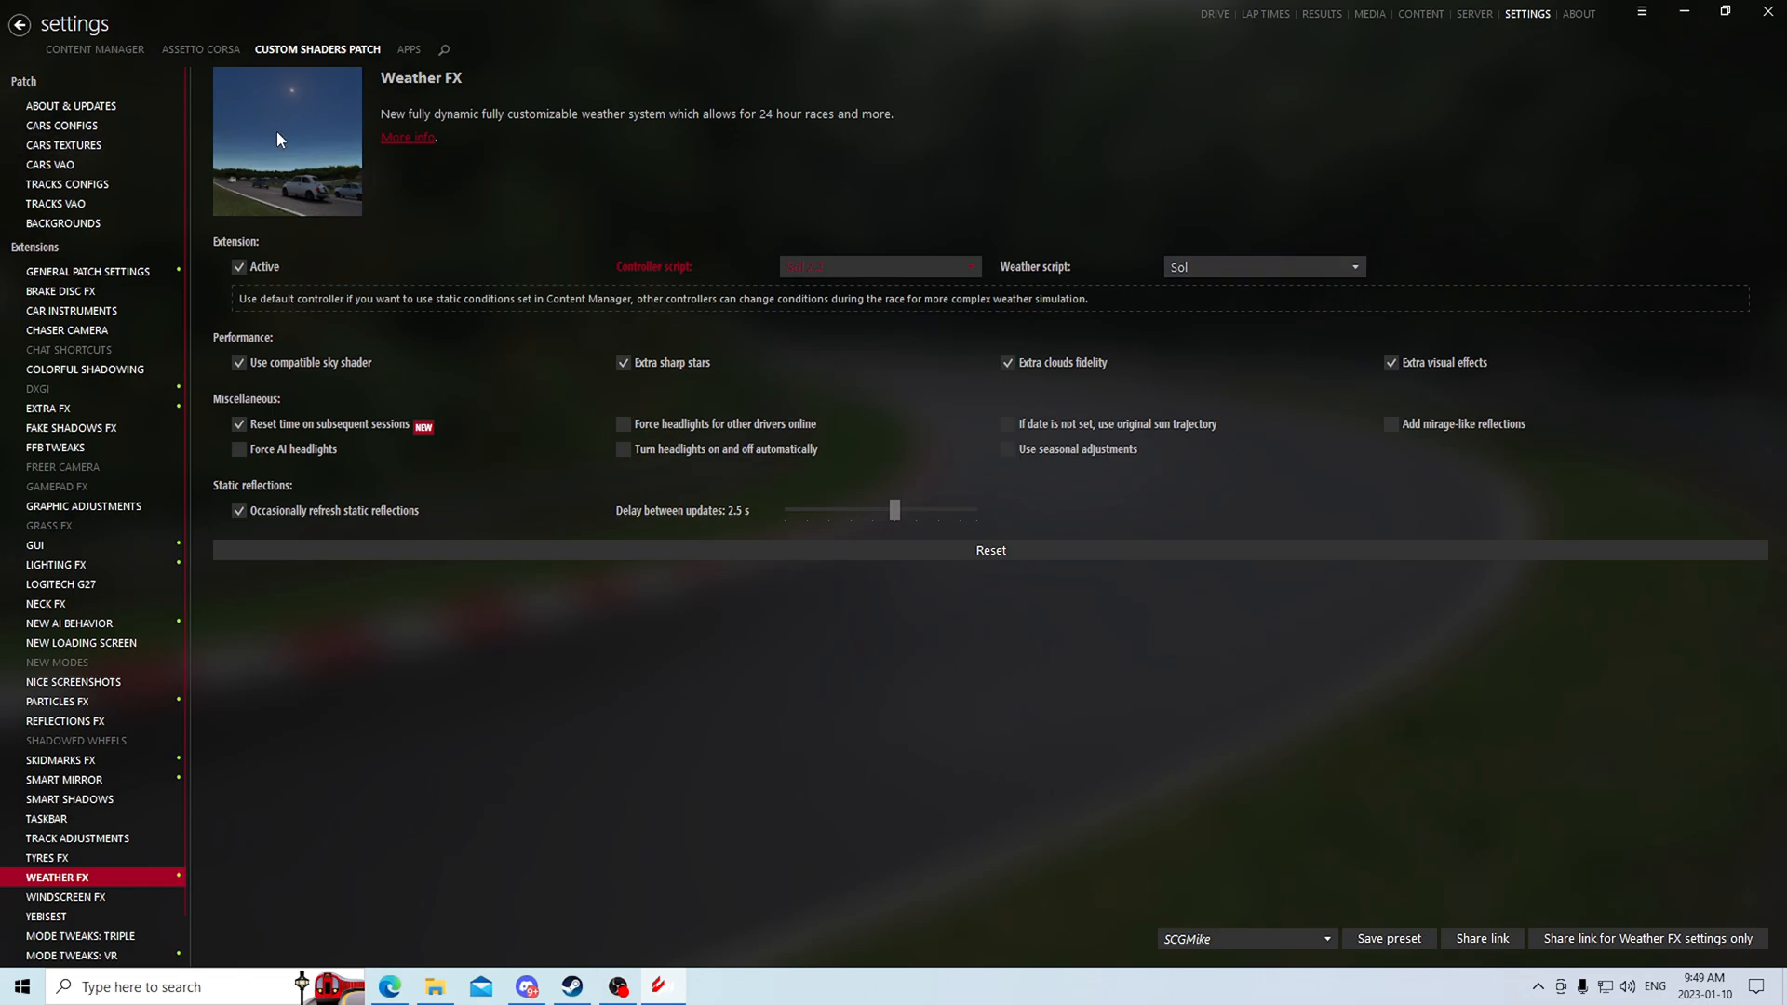
Review the Assetto Corsa apps settings, switching between Settings and the online server browser.
left_click(202, 50)
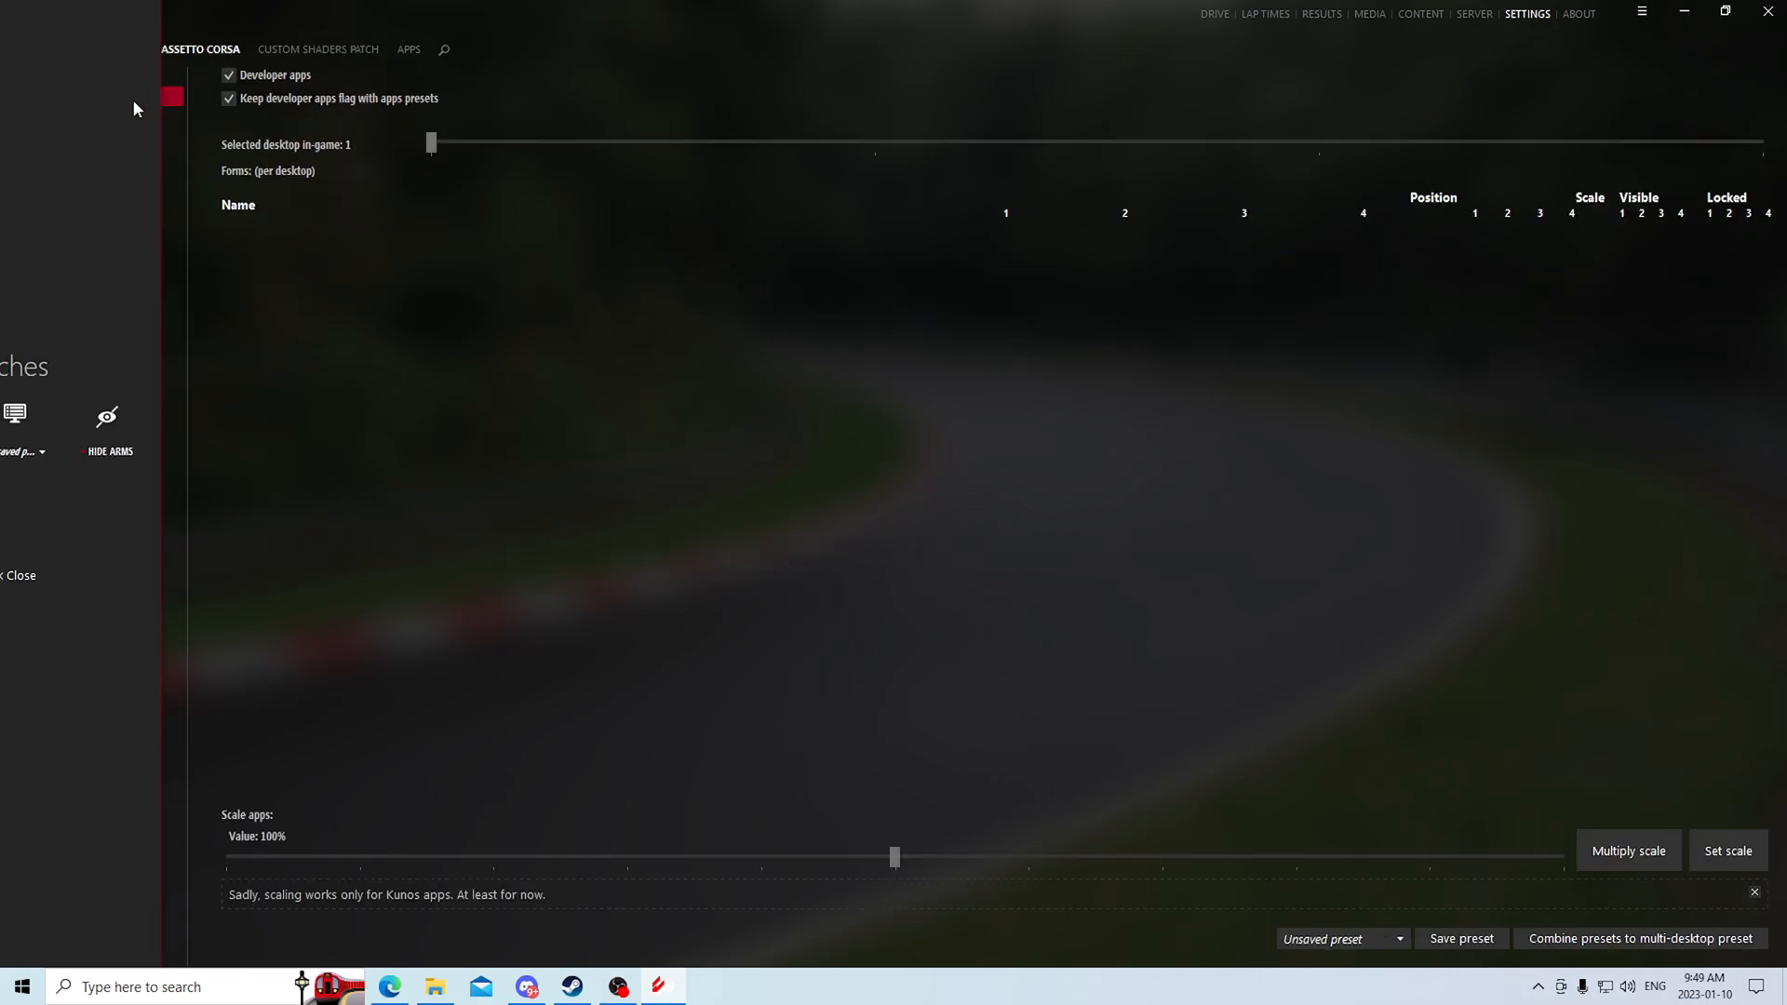
left_click(56, 576)
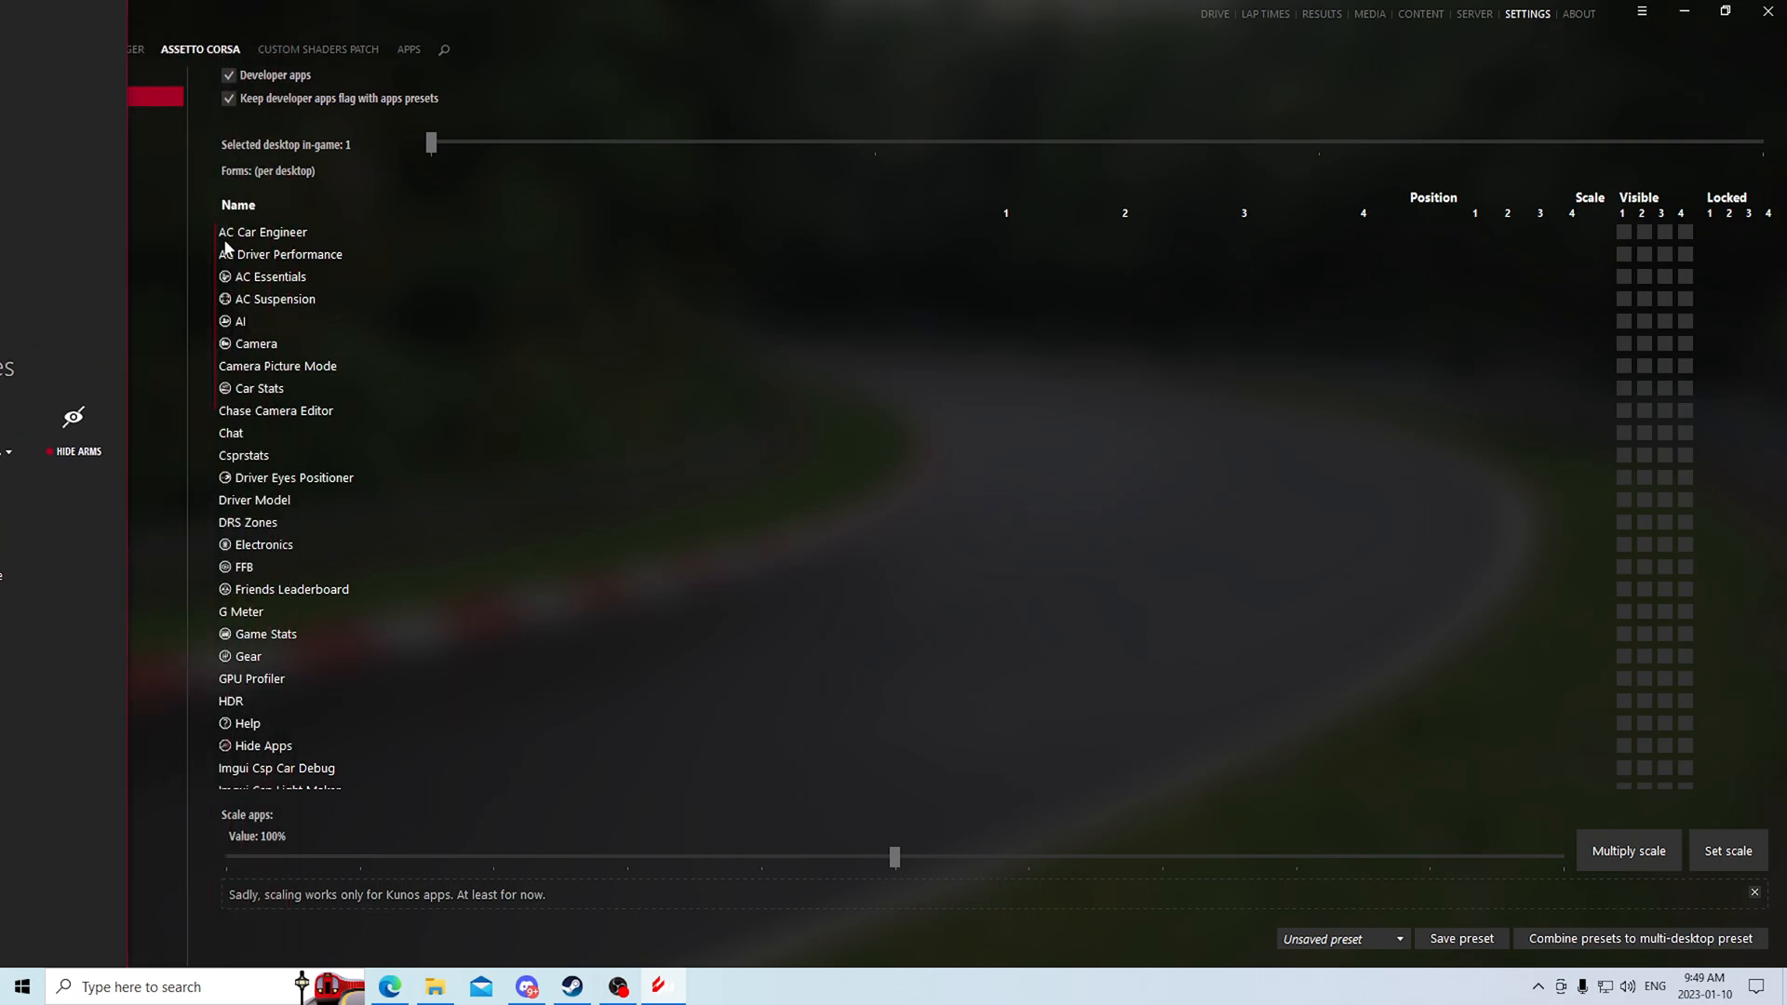
left_click(25, 77)
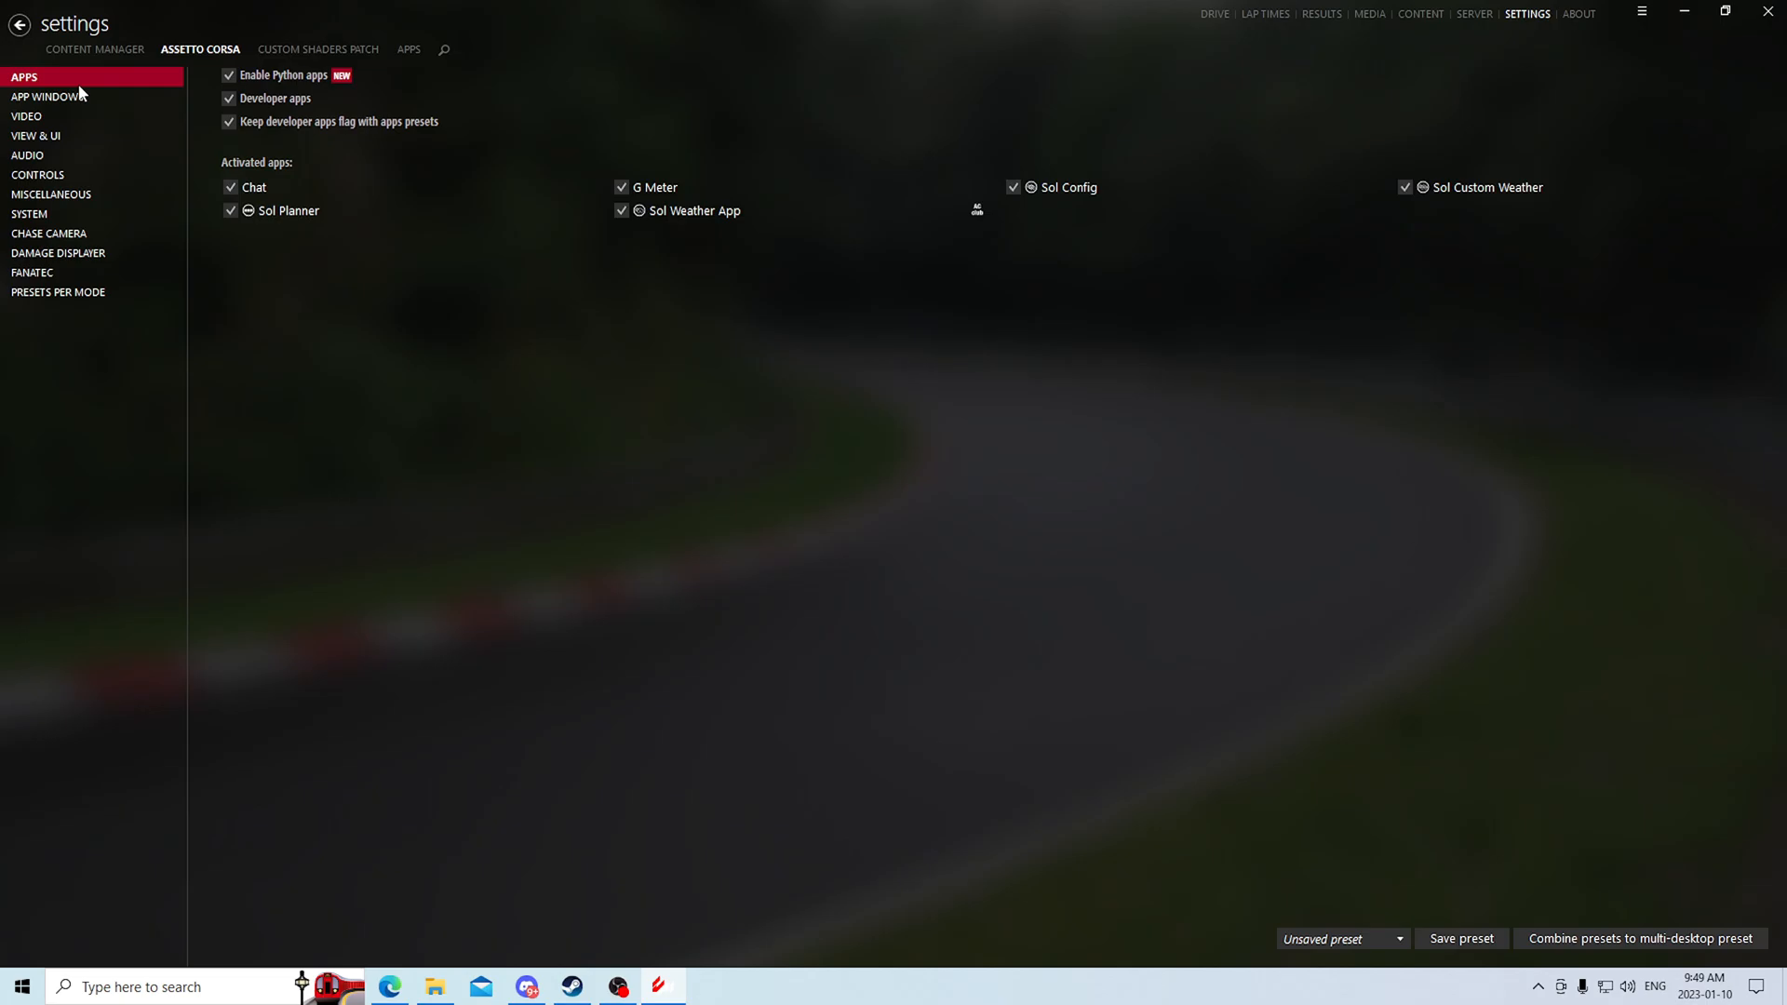
left_click(1221, 12)
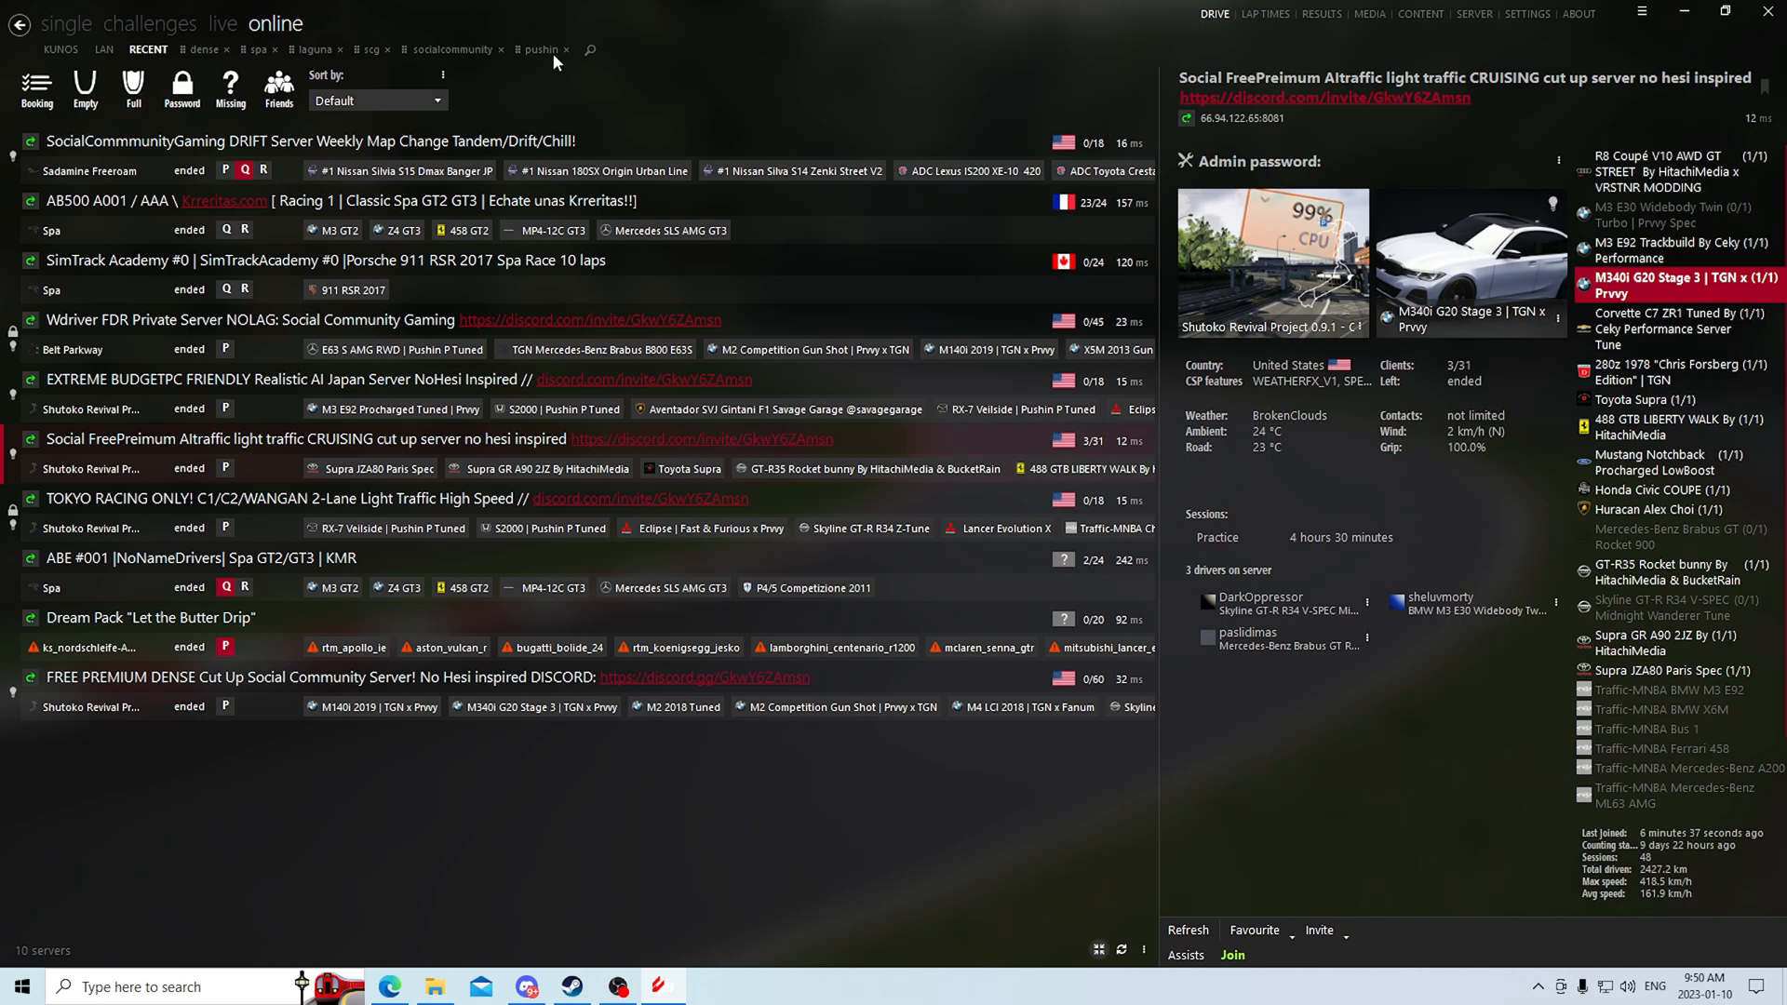
left_click(1529, 14)
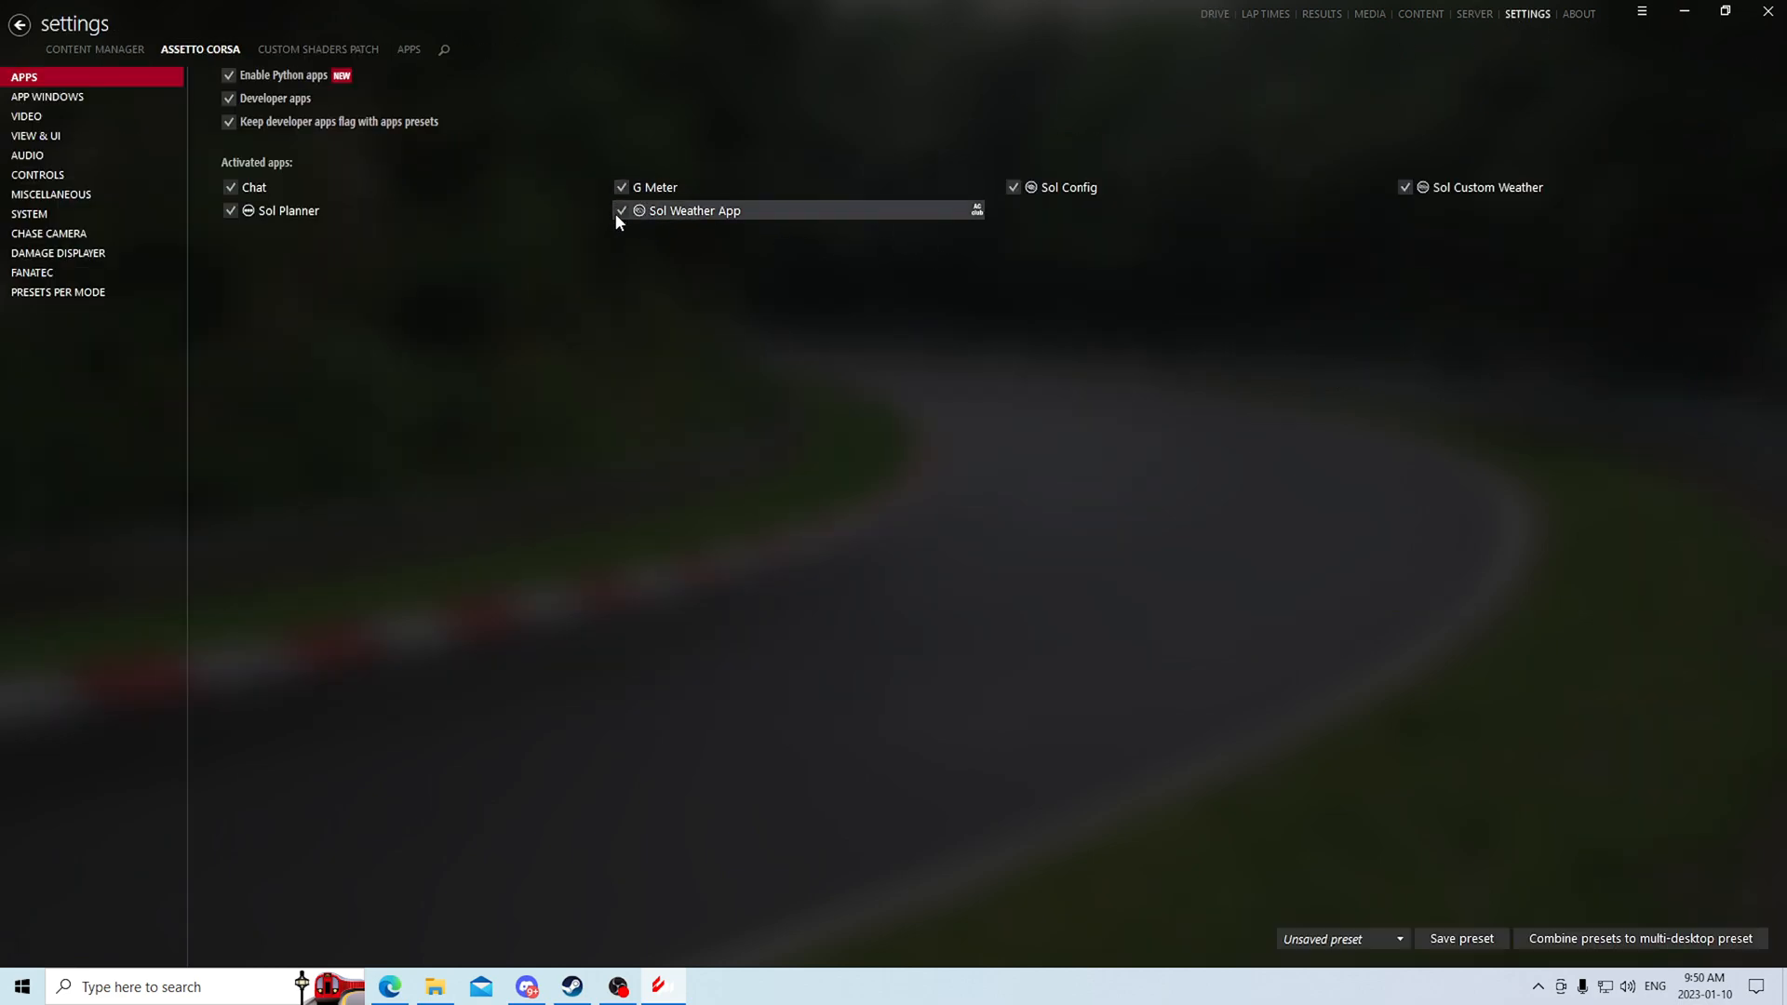
left_click(1213, 15)
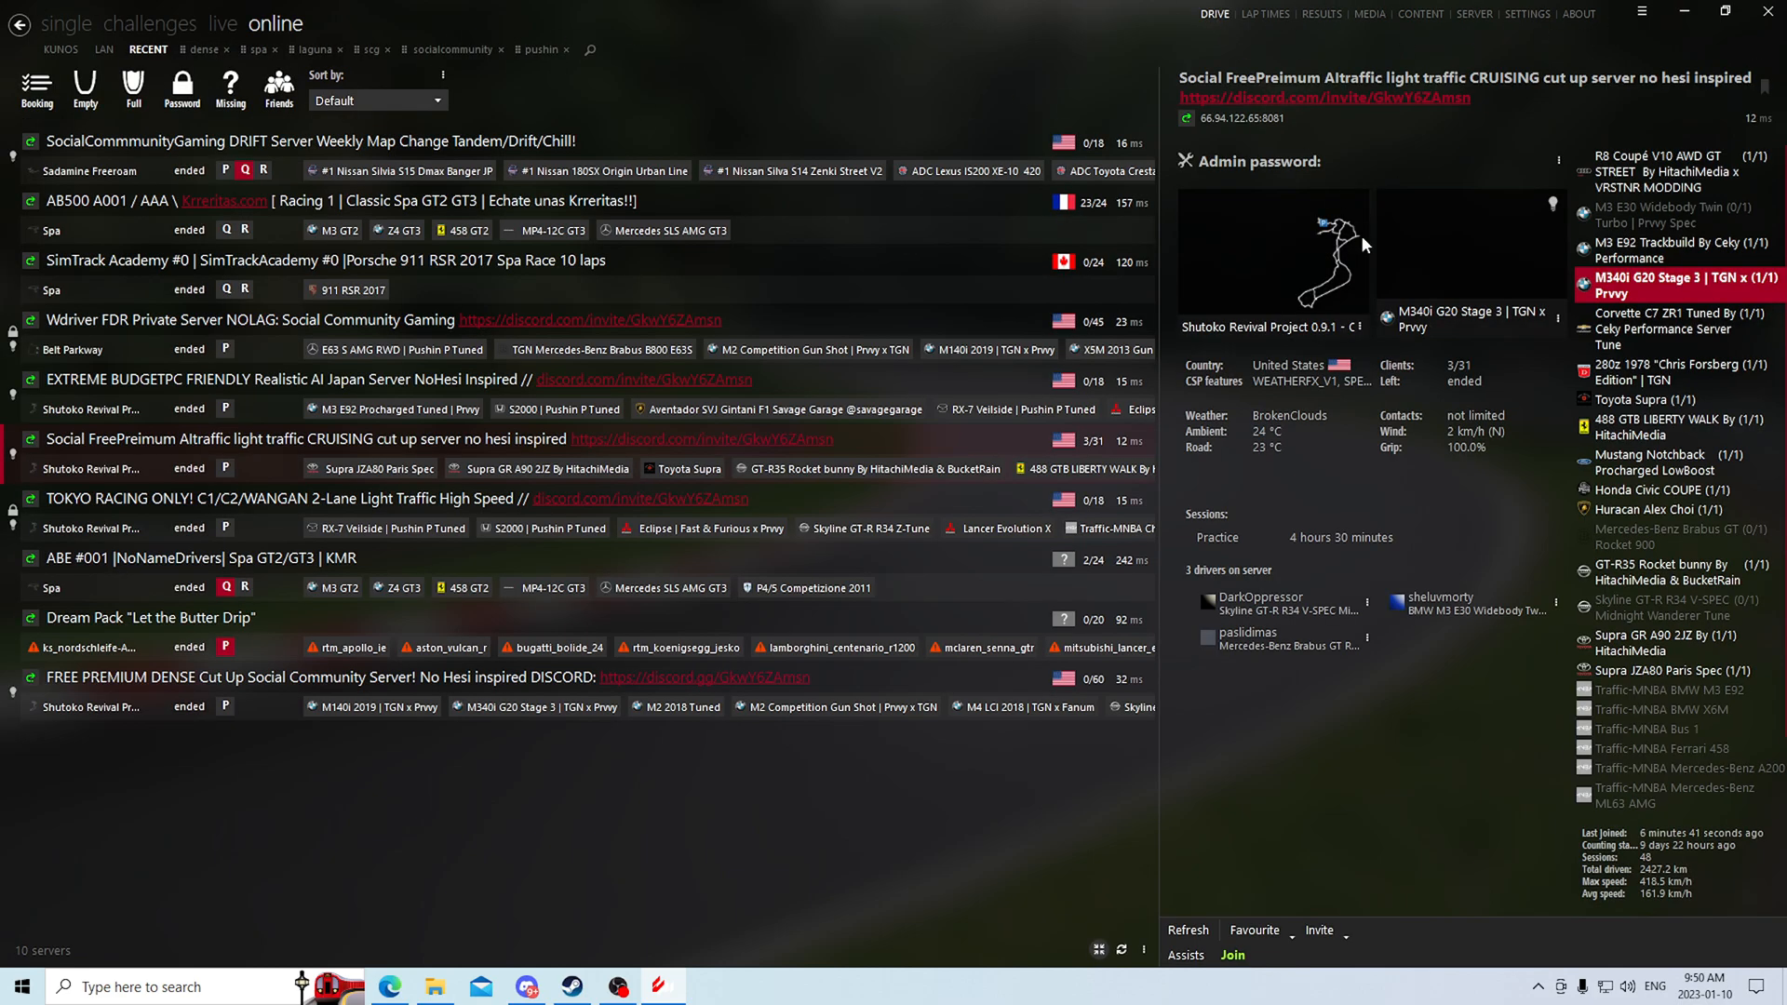
Choose the M340i G20 Stage 3 and join the Shutoko Revival cruising server.
left_click(1683, 319)
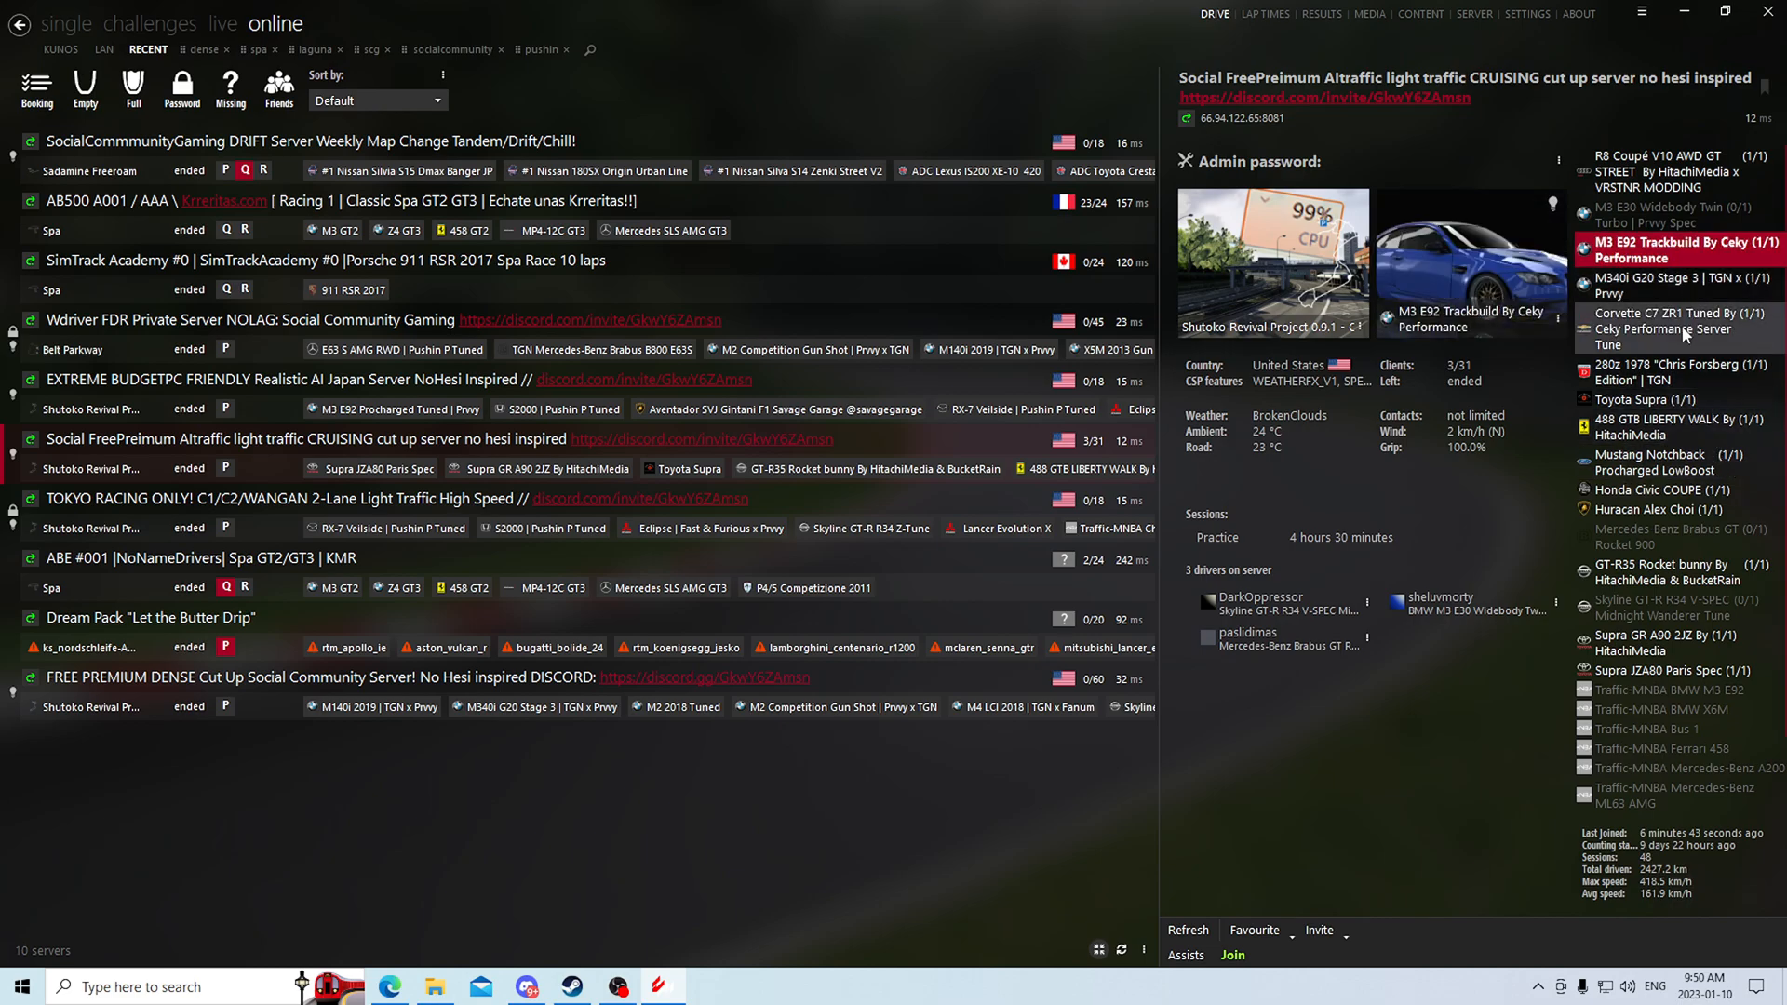
left_click(1683, 284)
left_click(1234, 955)
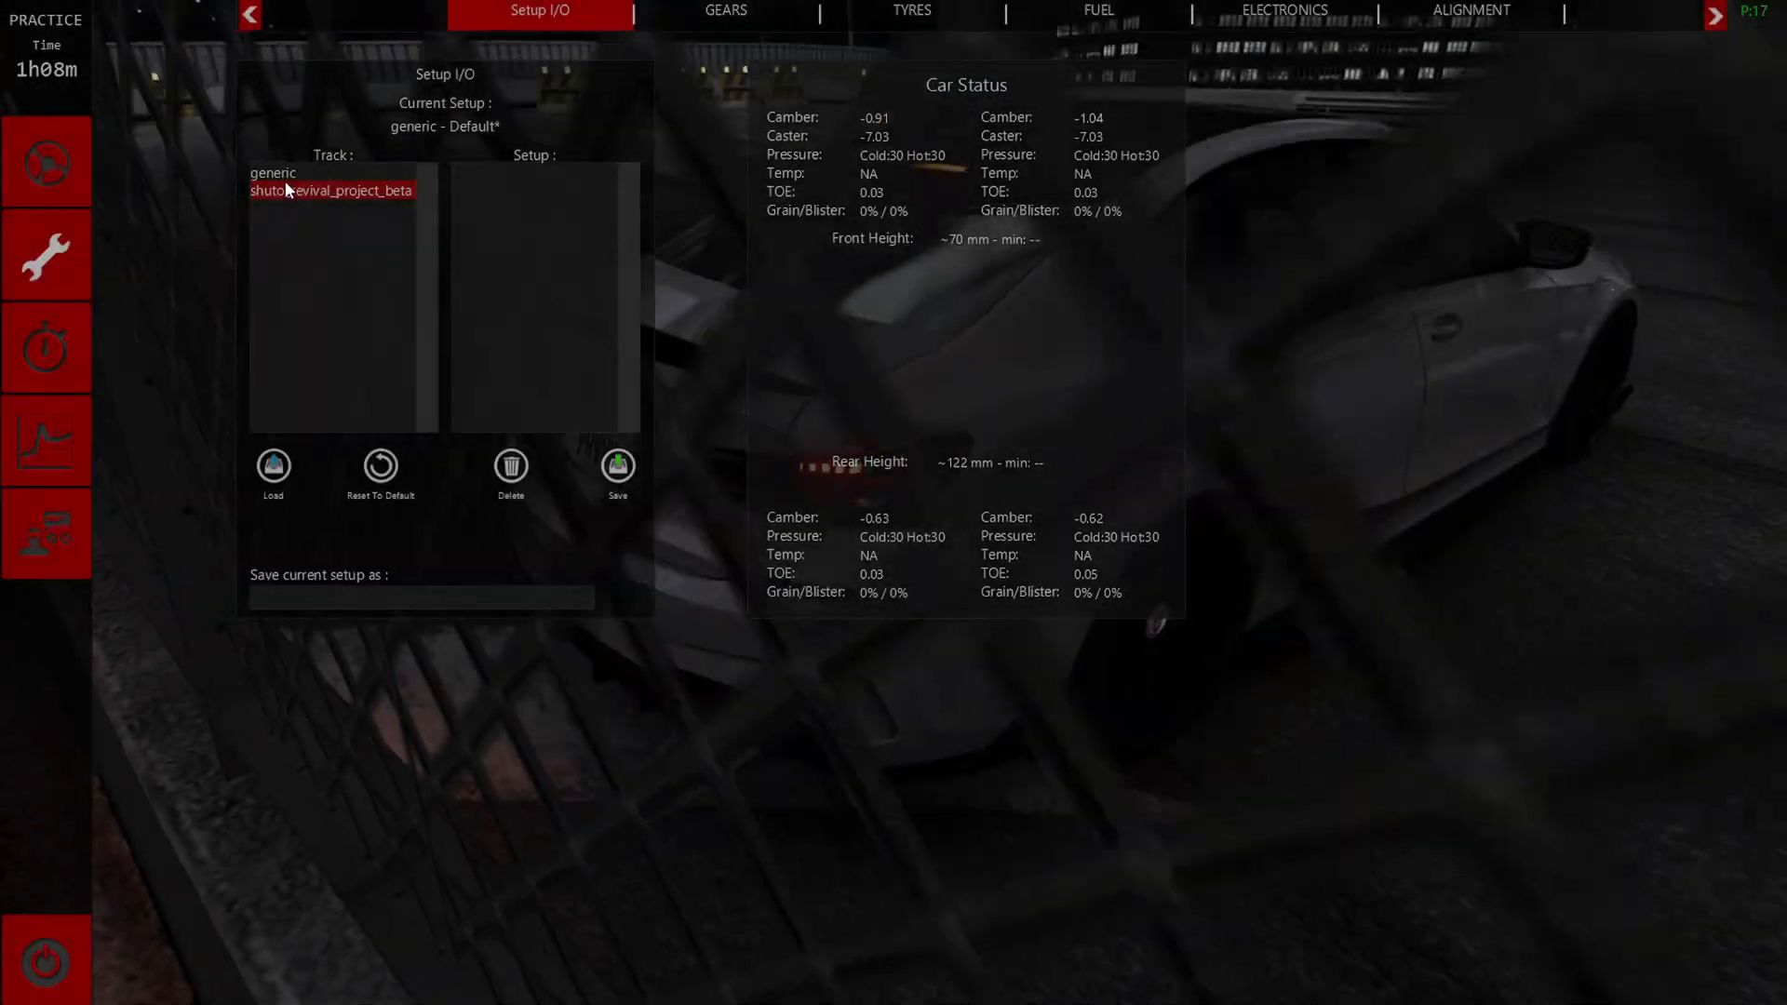
Leave the setup screen and settle on the chase camera behind the car on the night expressway.
left_click(47, 164)
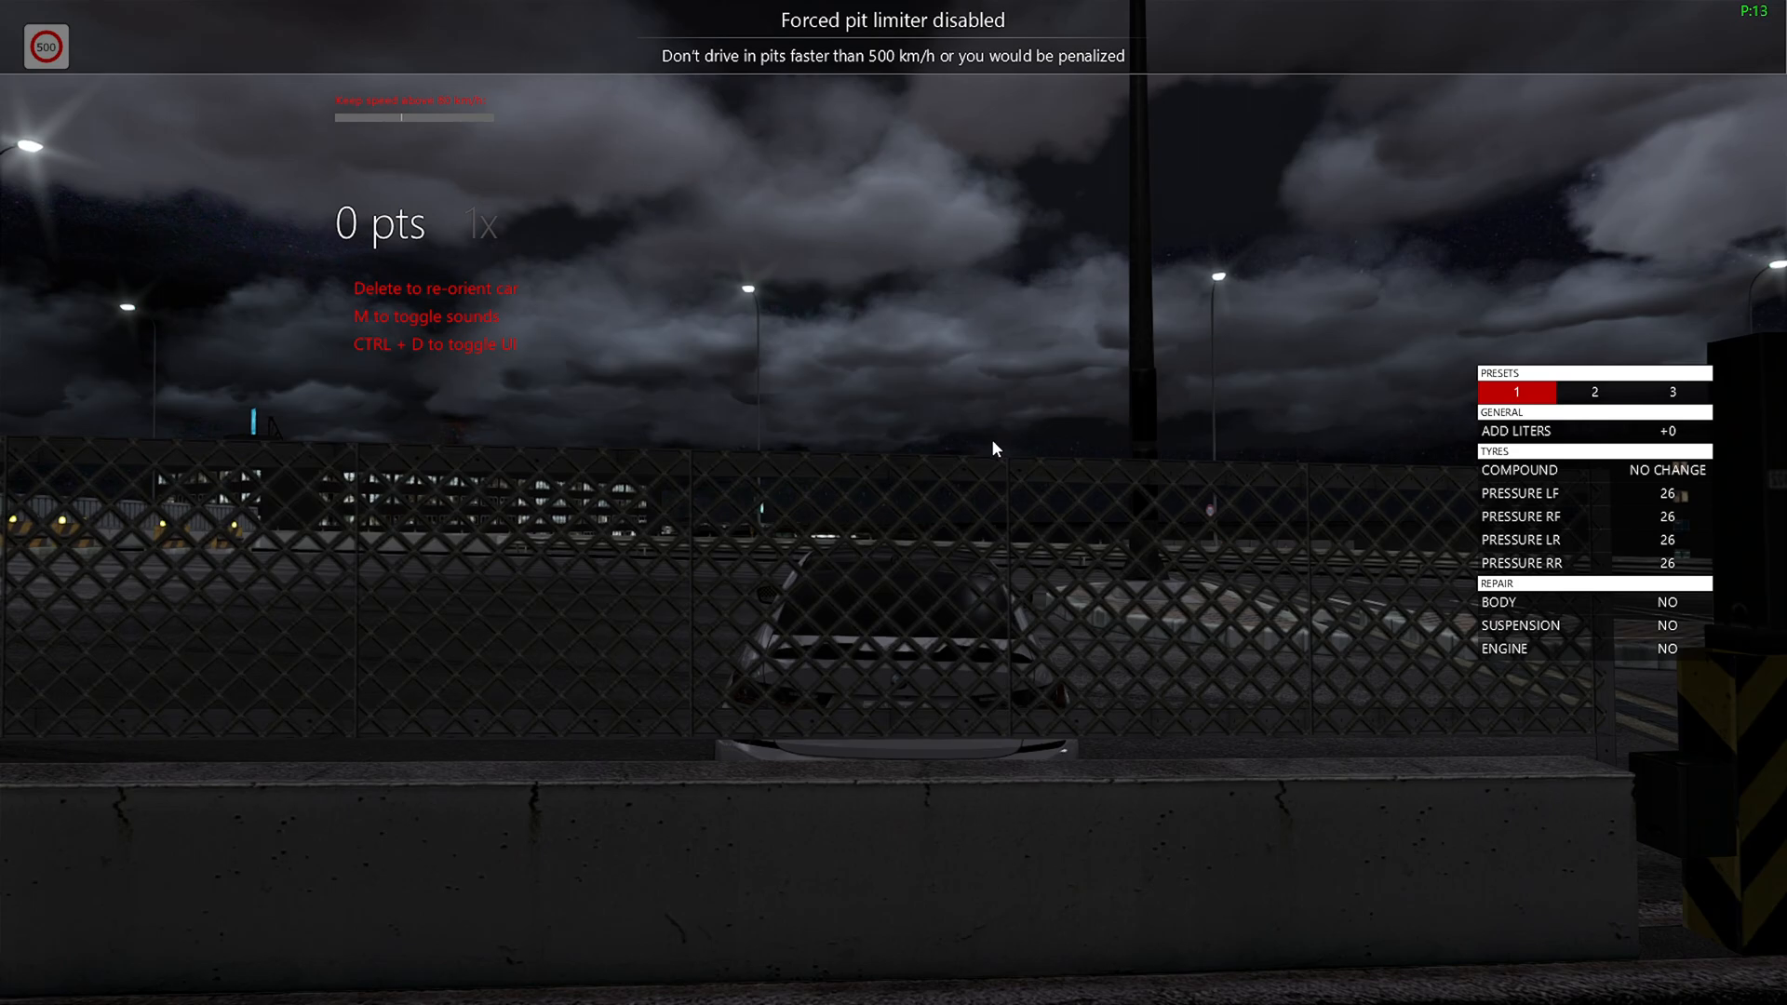
key("Delete")
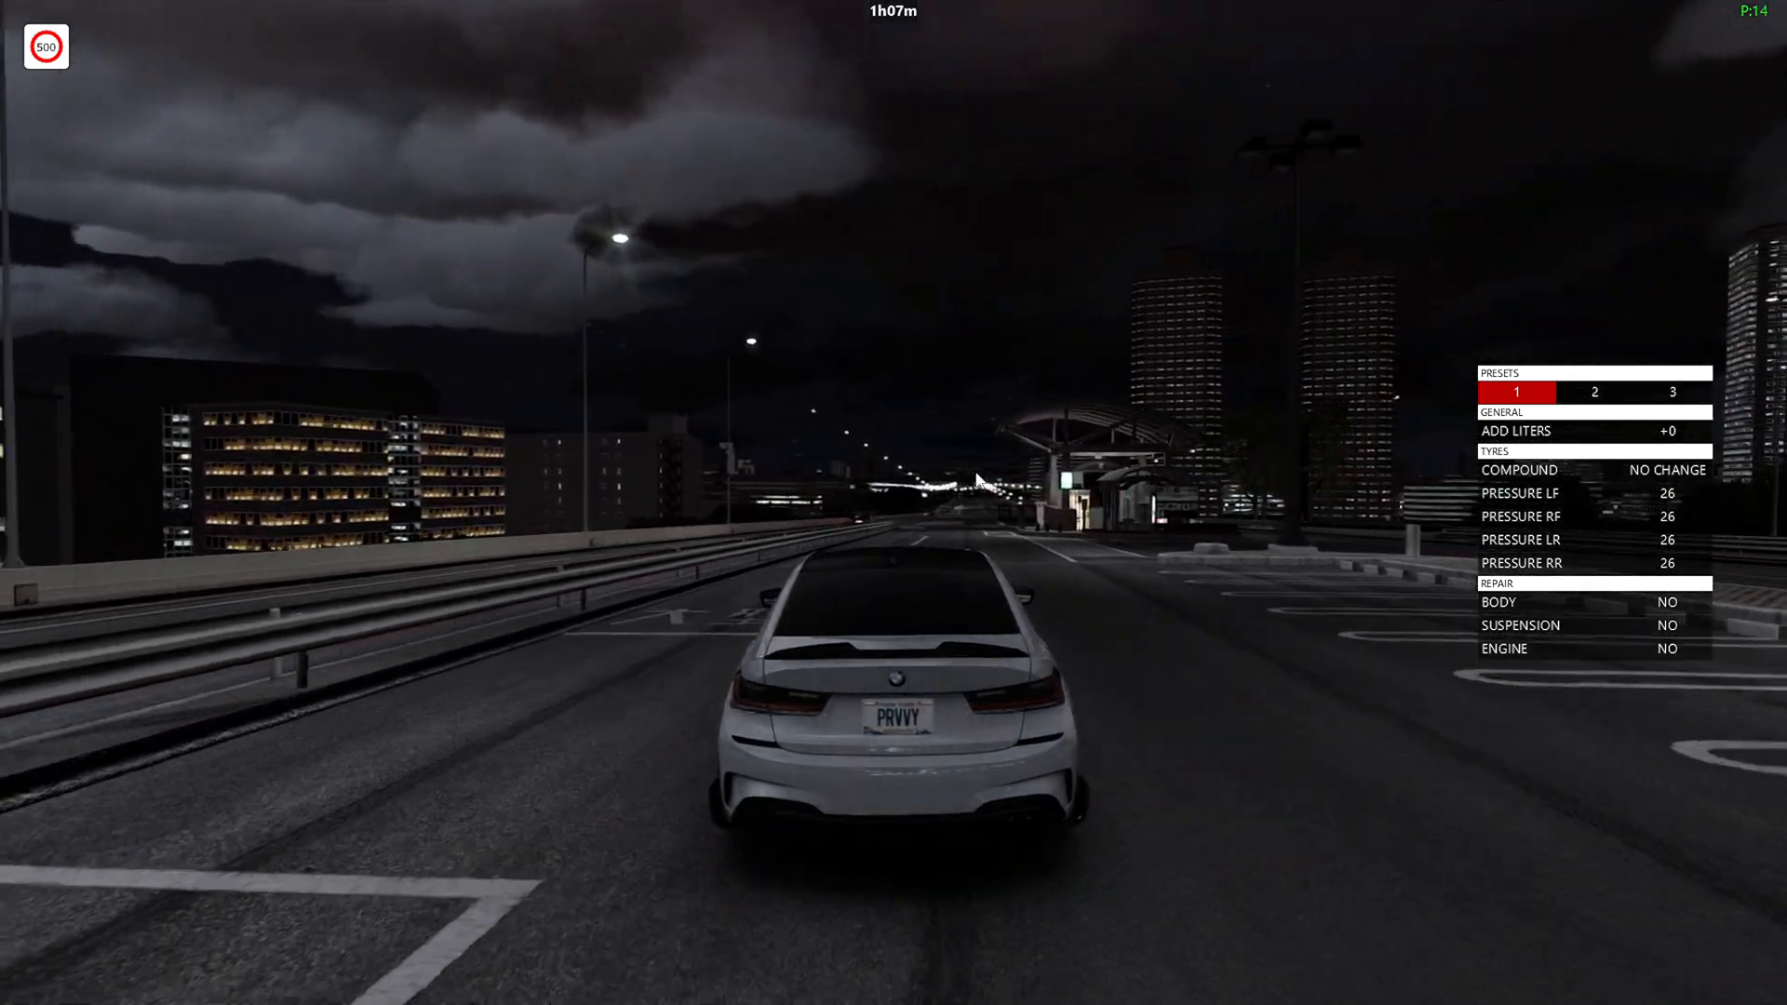
key("F5")
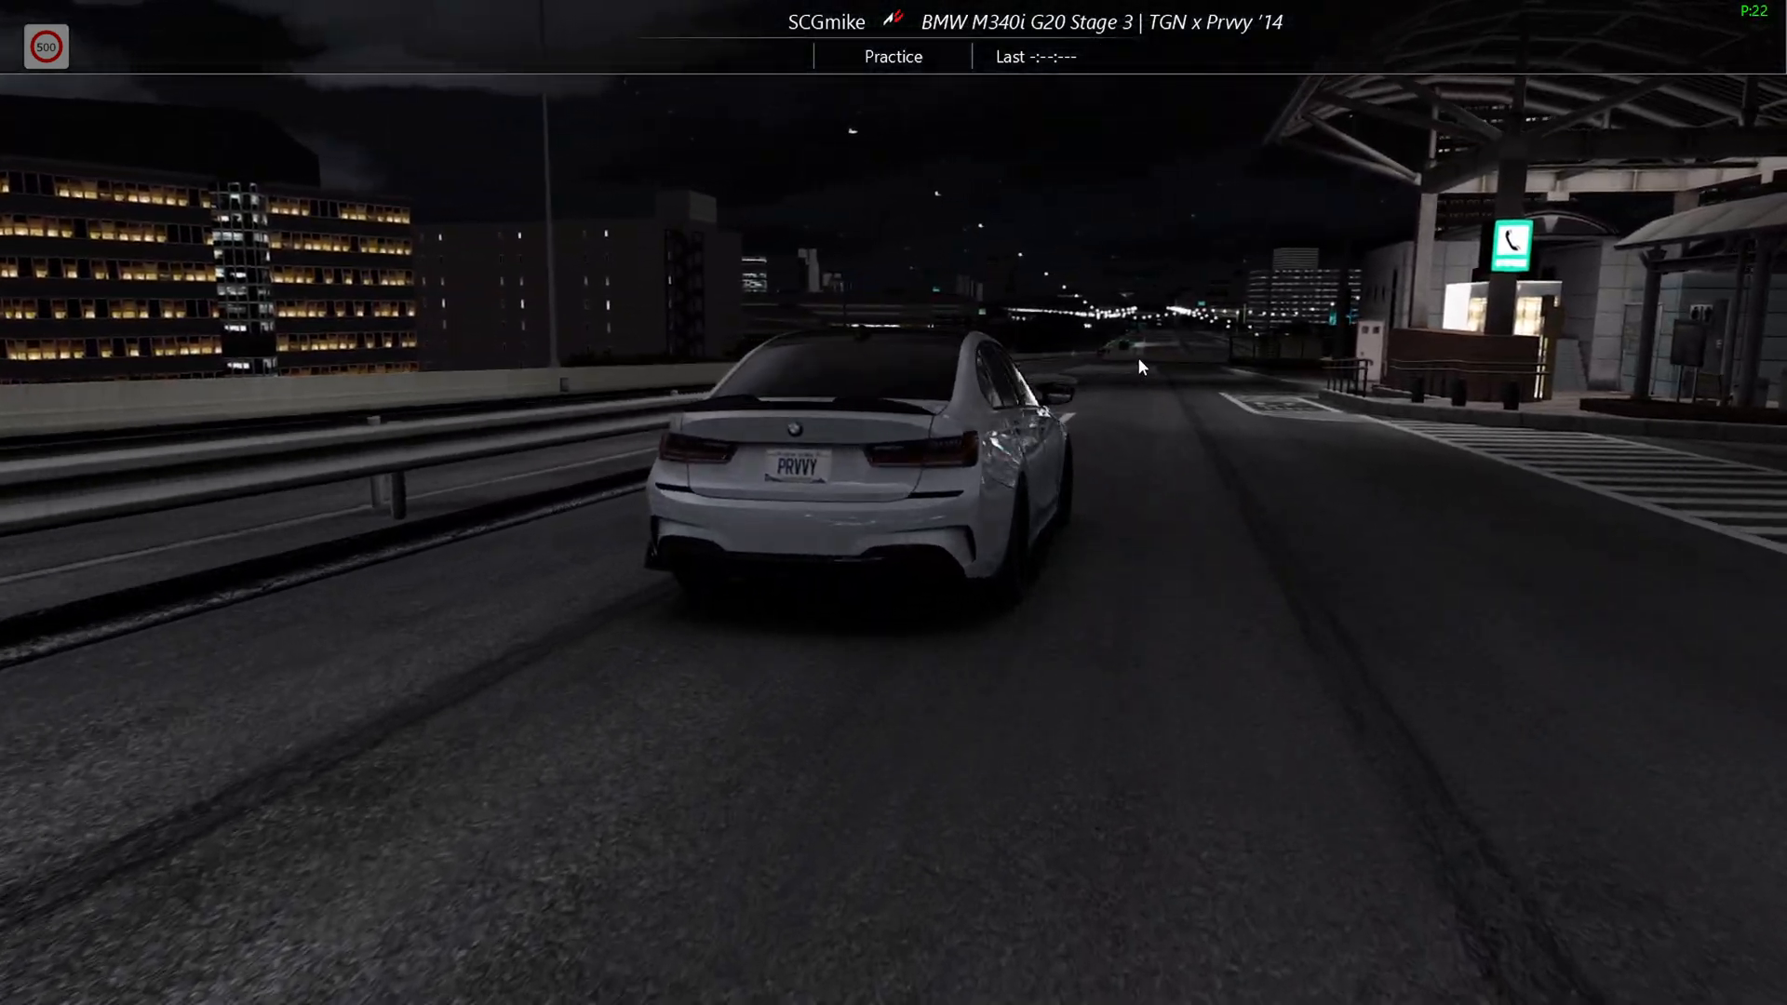
key("F1")
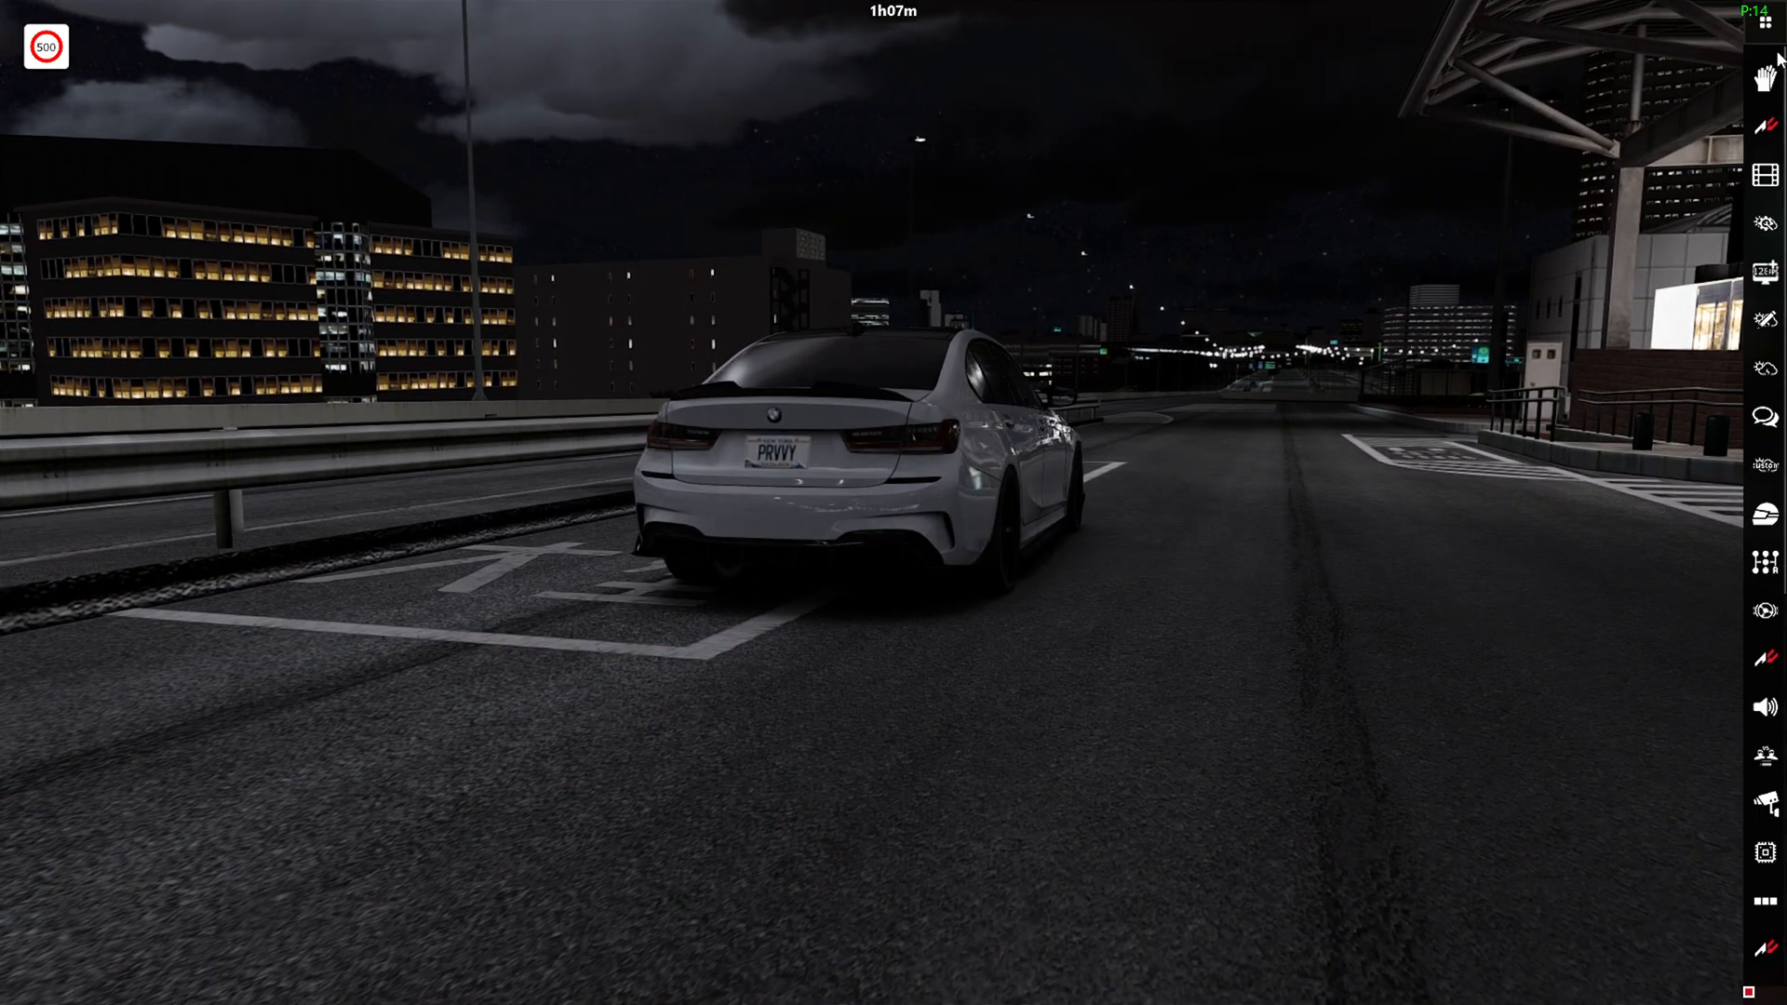
Launch Sol Config from the apps list and set the track LIT_MULT to 300.
left_click(1764, 21)
scroll(1631, 392, "down", 2)
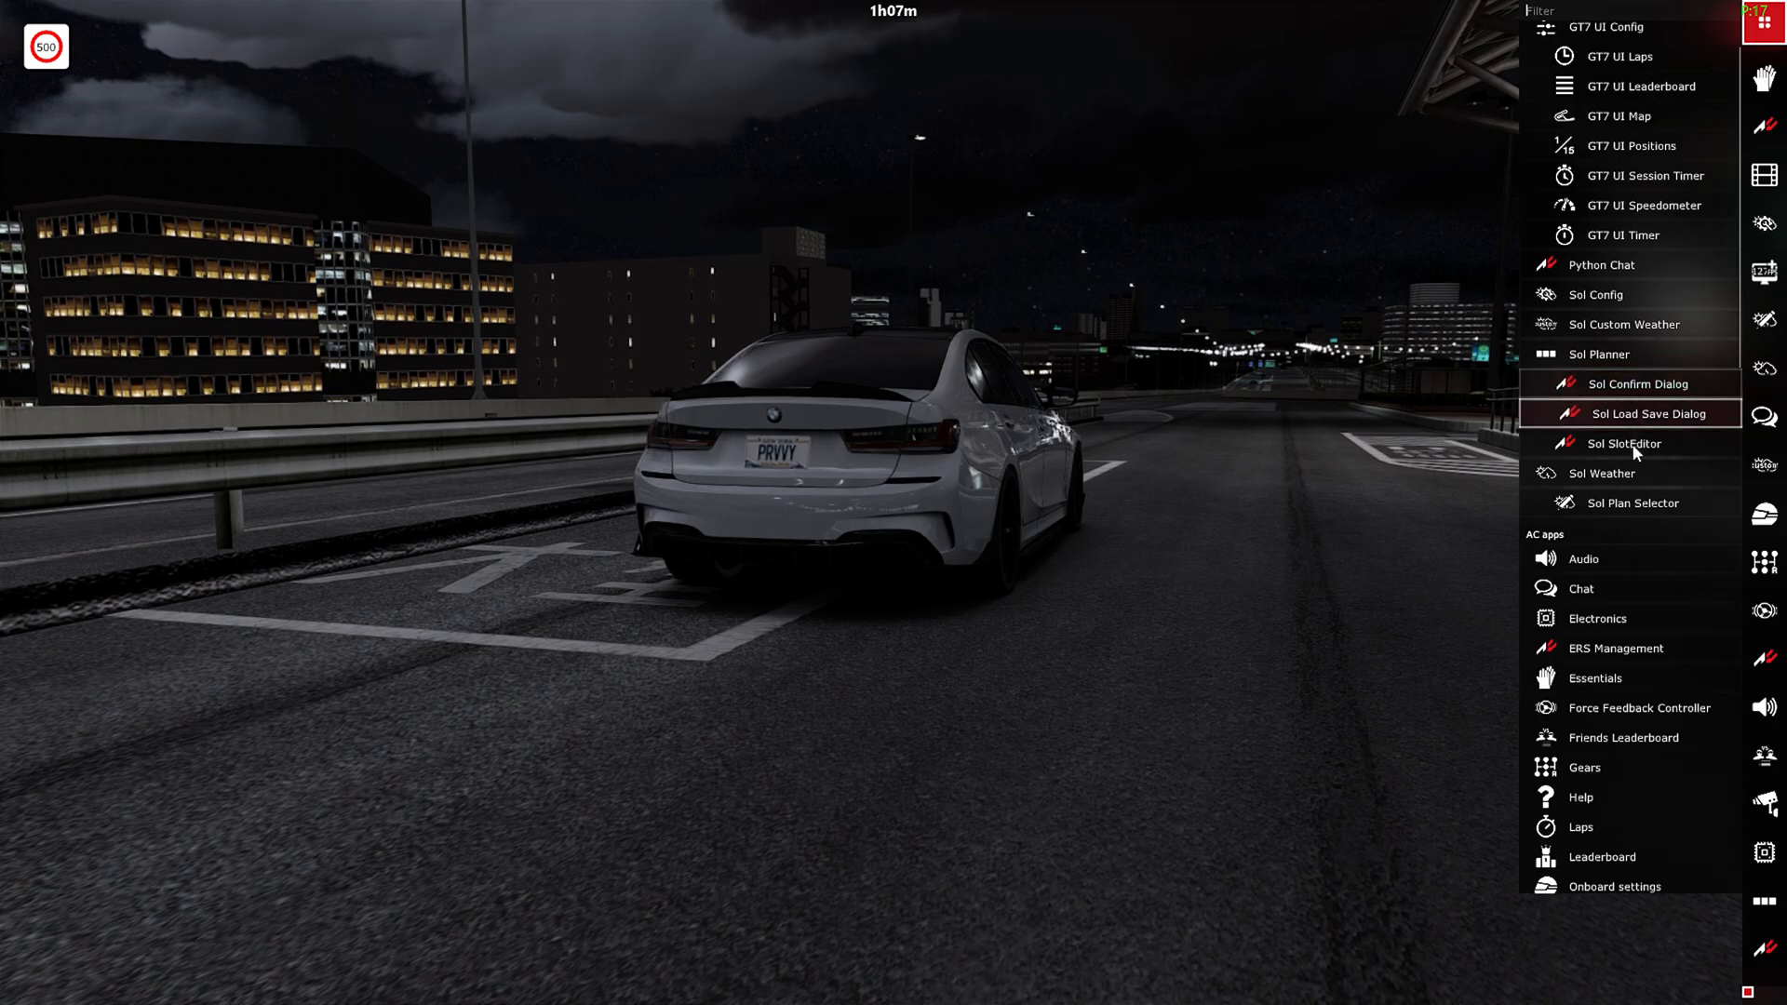
left_click(1644, 503)
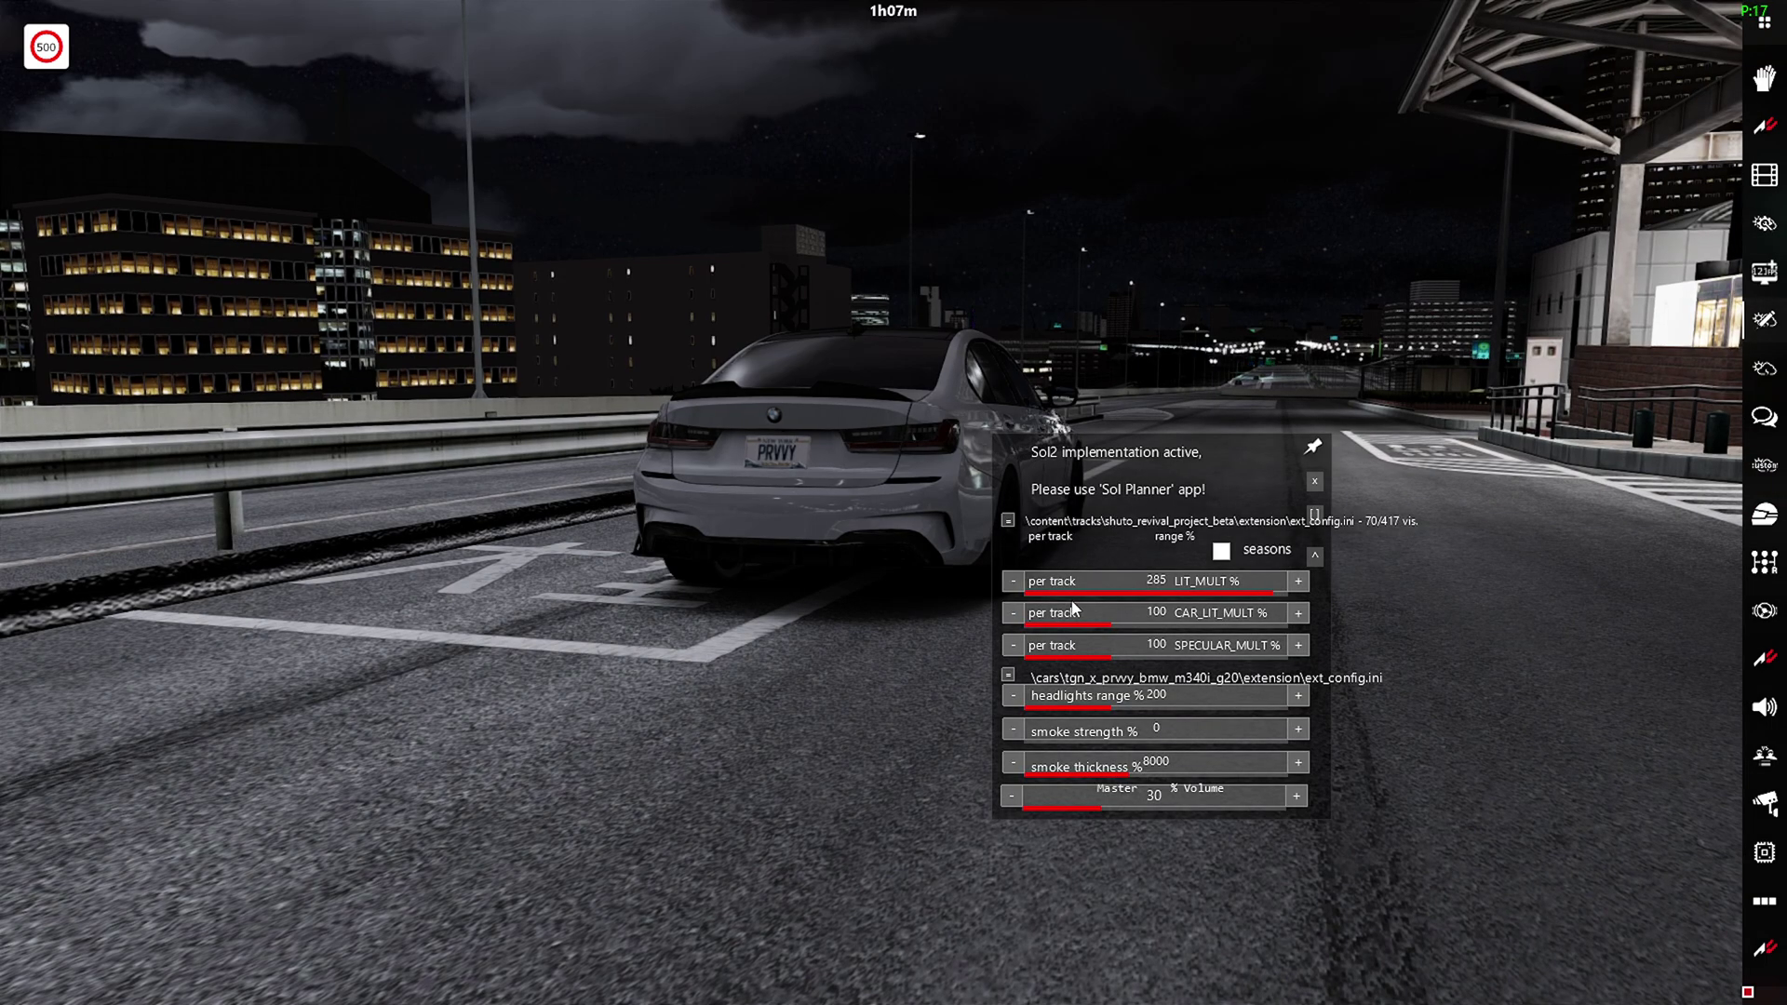
mouse_move(1279, 586)
left_mouse_down()
mouse_move(1192, 608)
mouse_move(1101, 590)
mouse_move(1134, 594)
left_mouse_up()
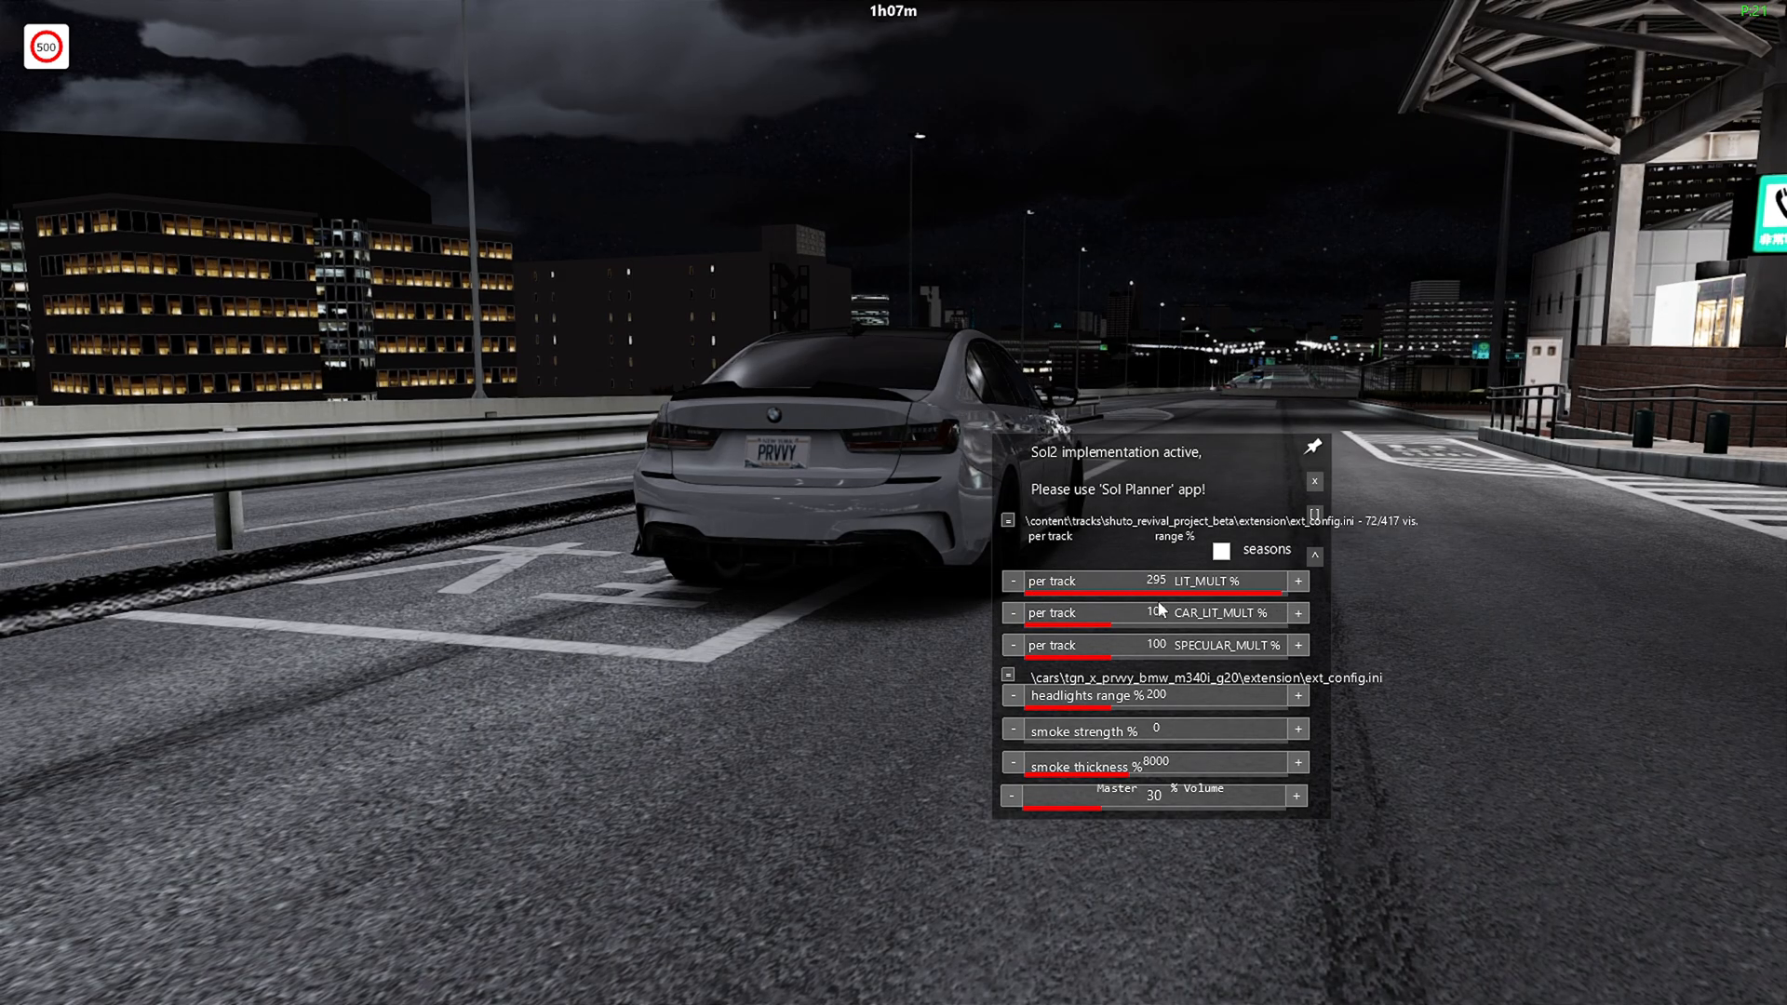
left_click_drag(1131, 598, 1153, 597)
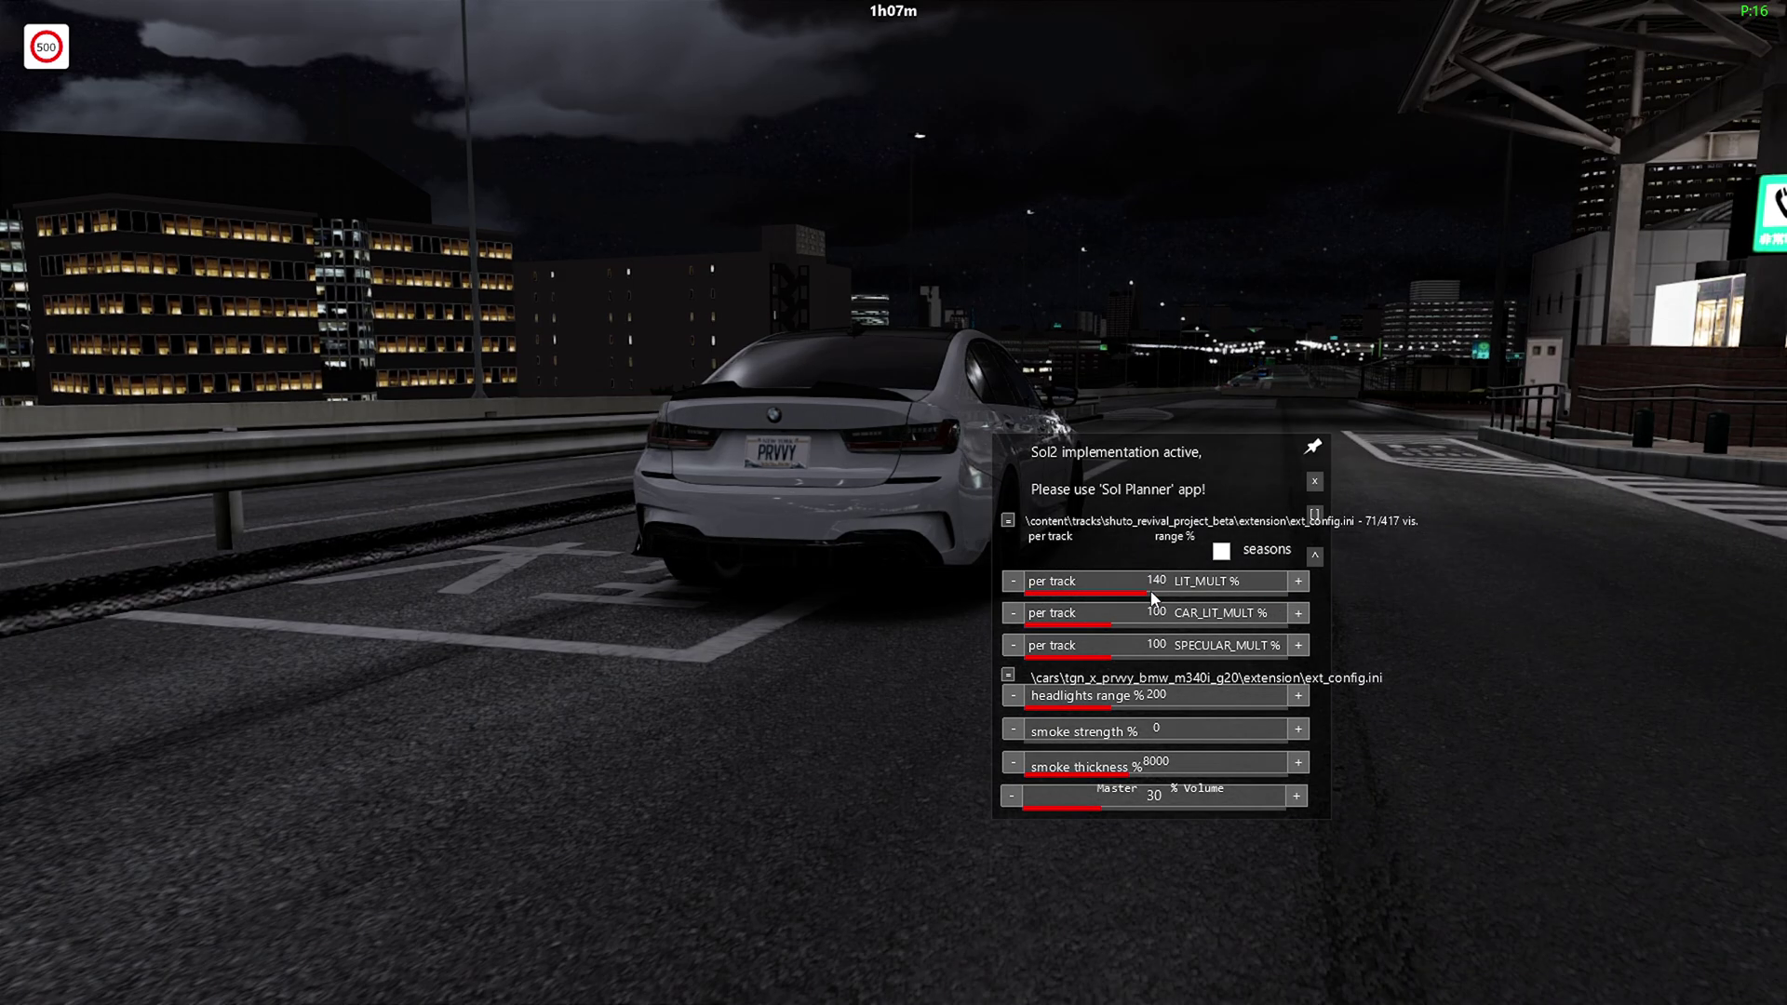
left_click(1068, 590)
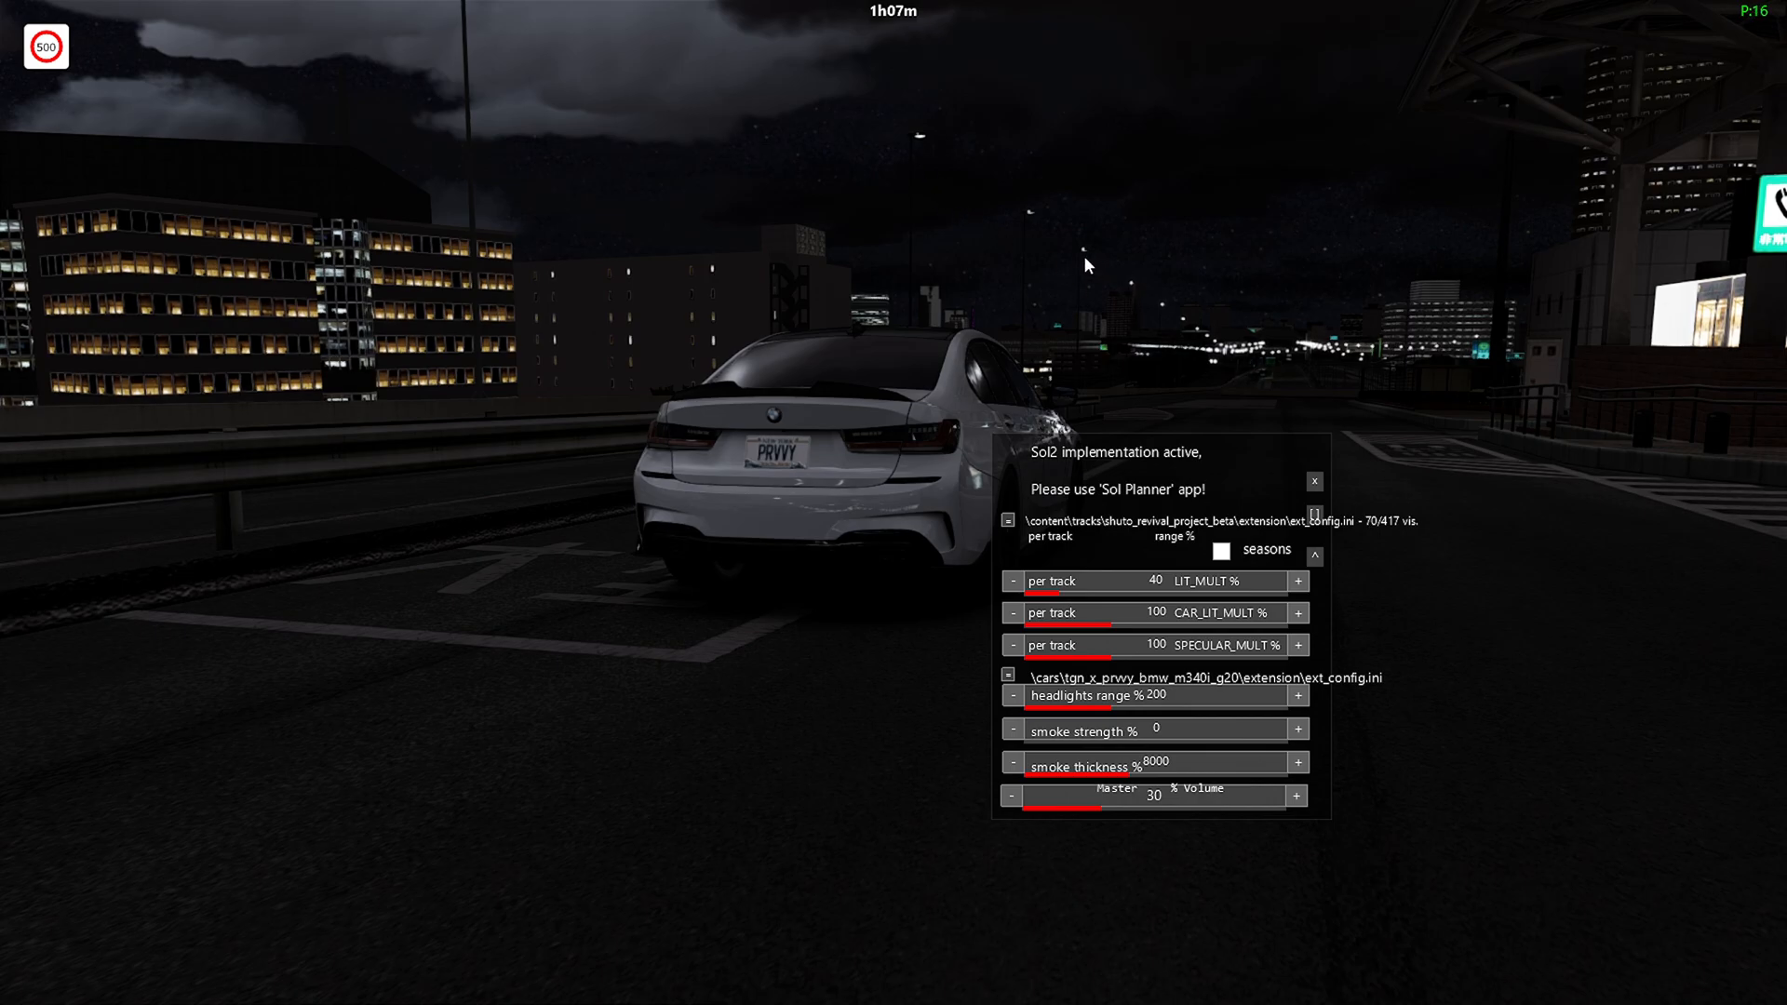
left_click(1282, 589)
left_click(1036, 590)
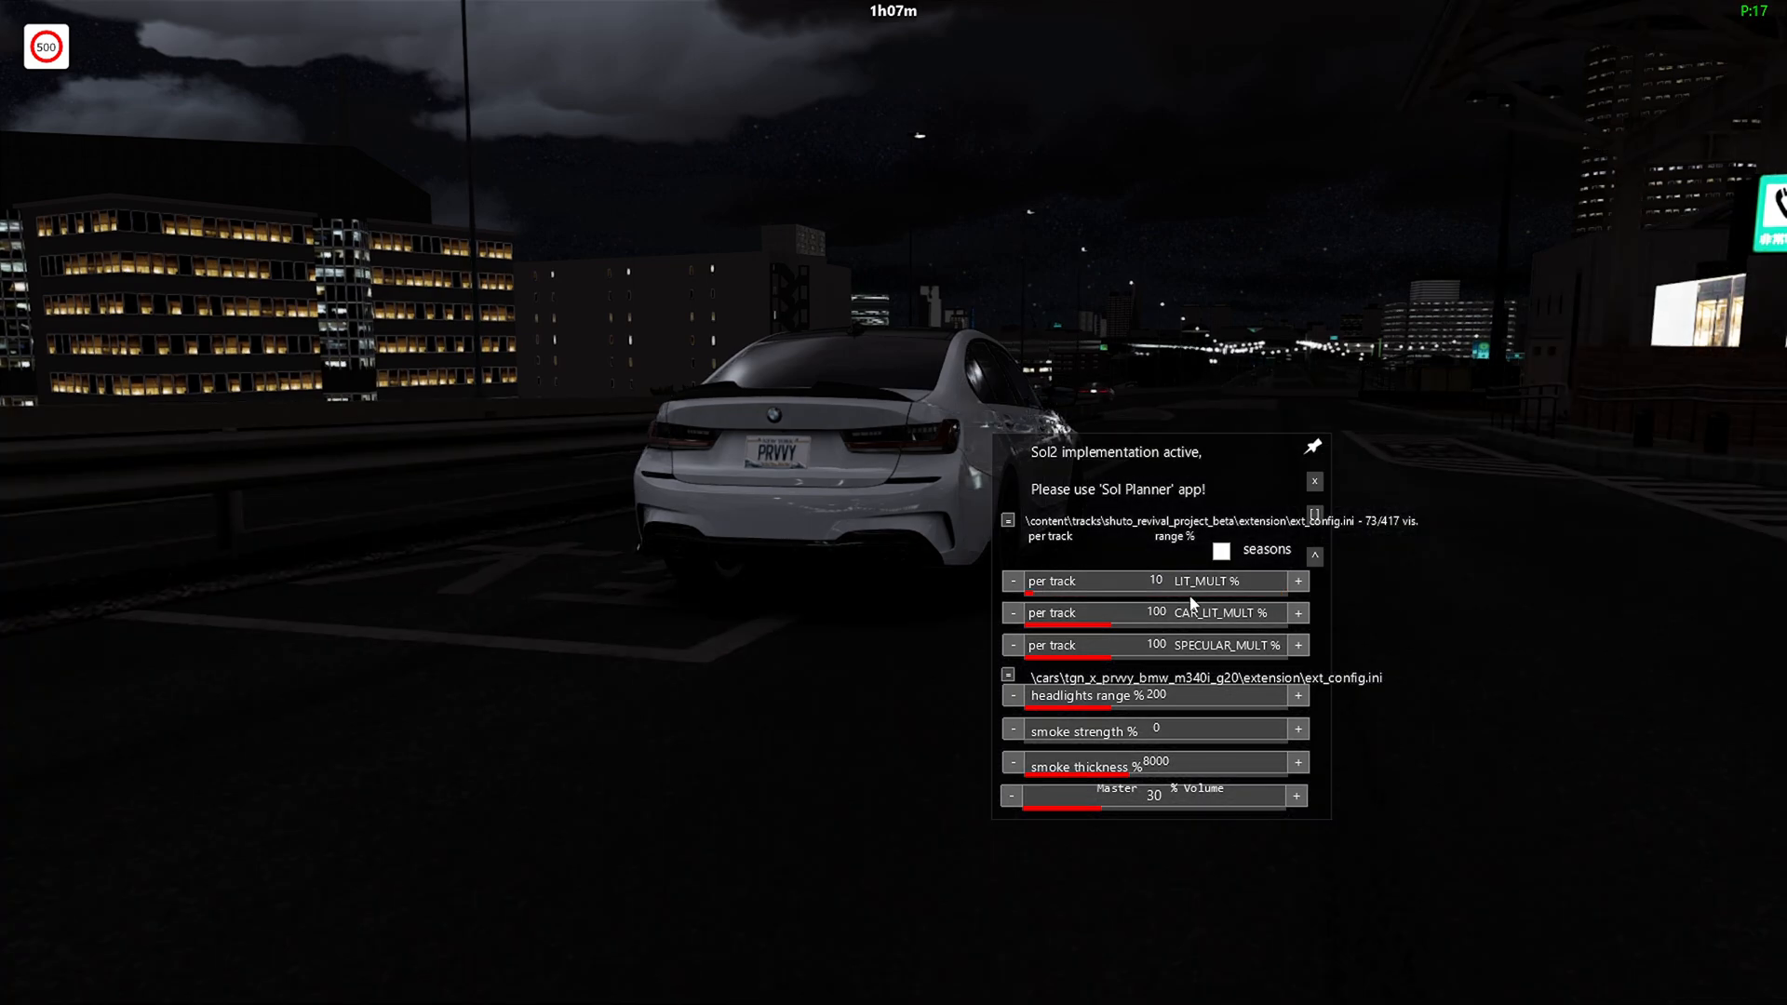
left_click(1283, 588)
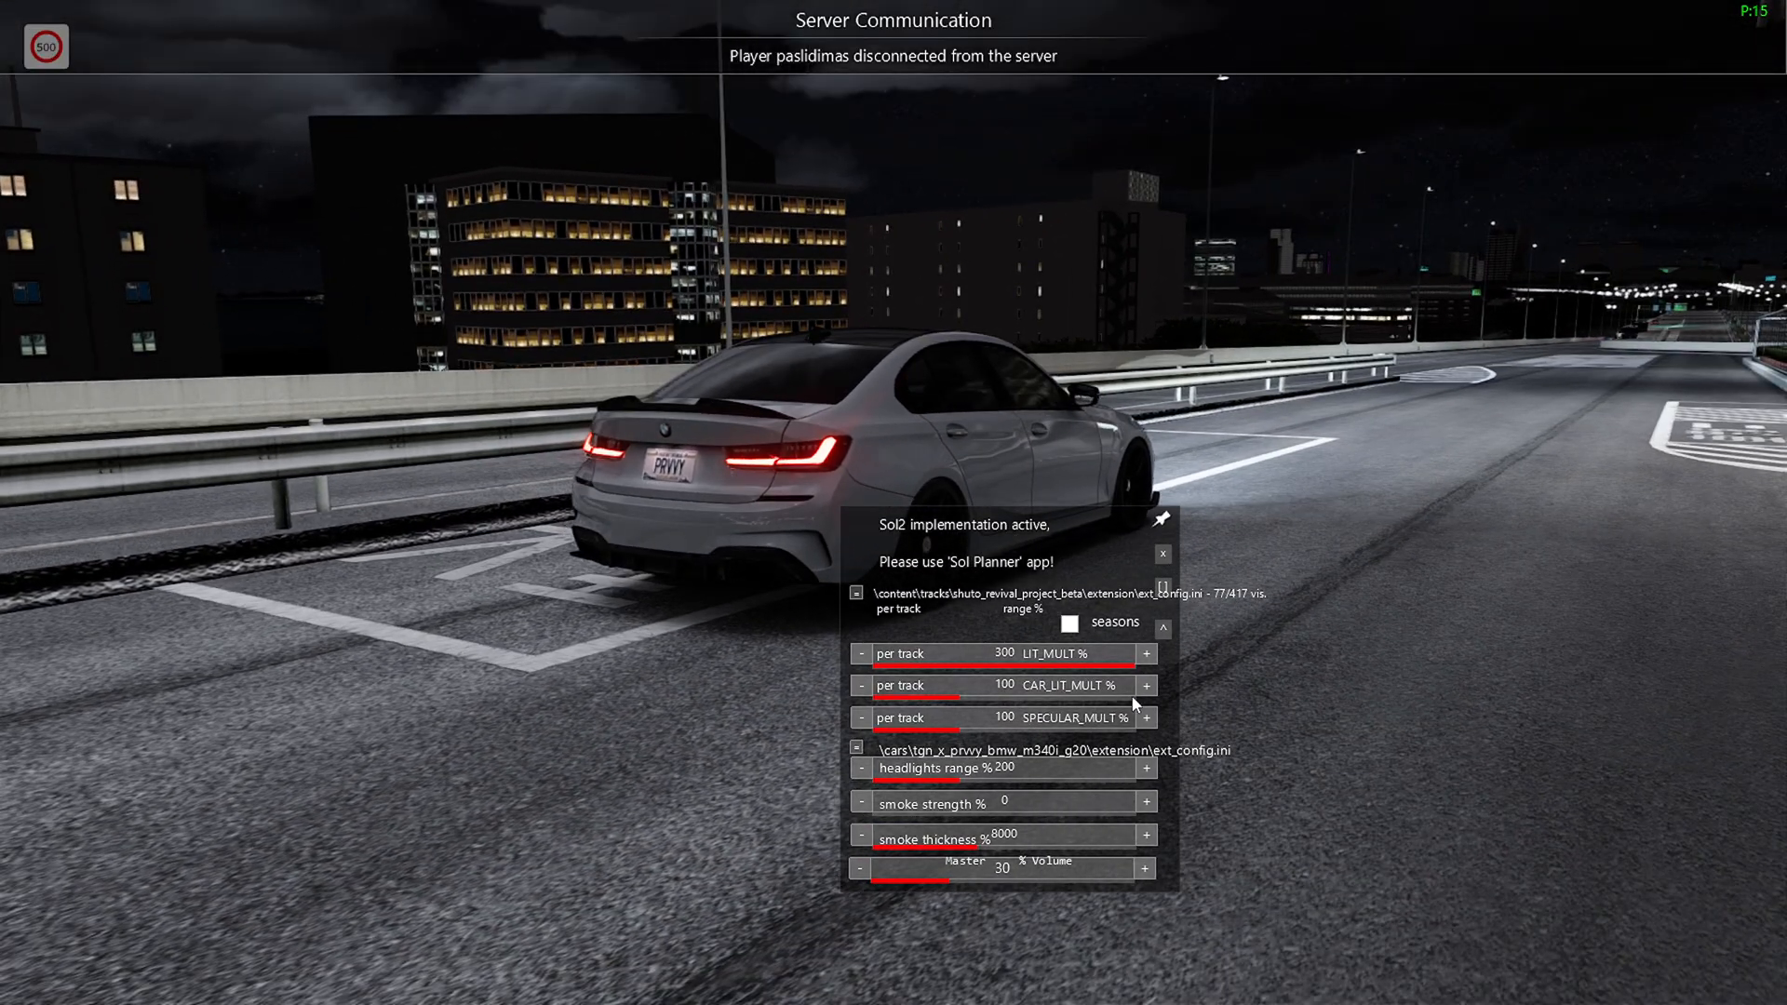
Try CAR_LIT_MULT values around 290 and settle it back at 100.
left_click(1135, 696)
left_click(1137, 695)
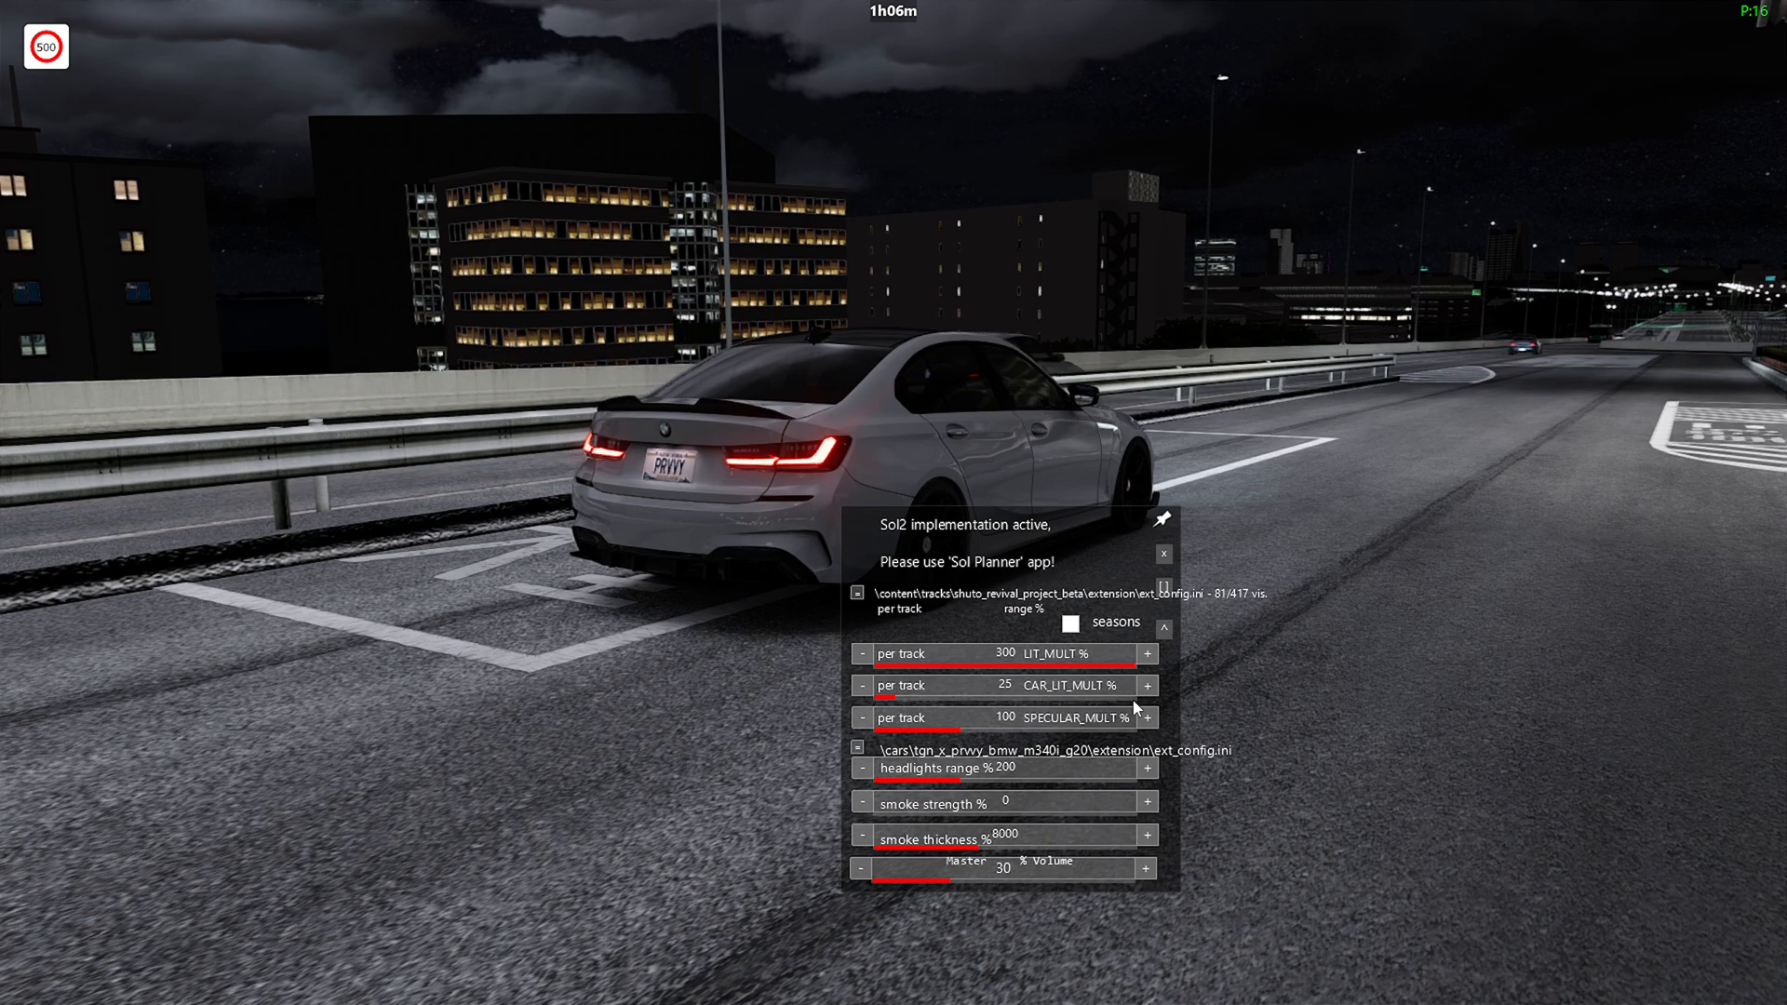
left_click(1136, 696)
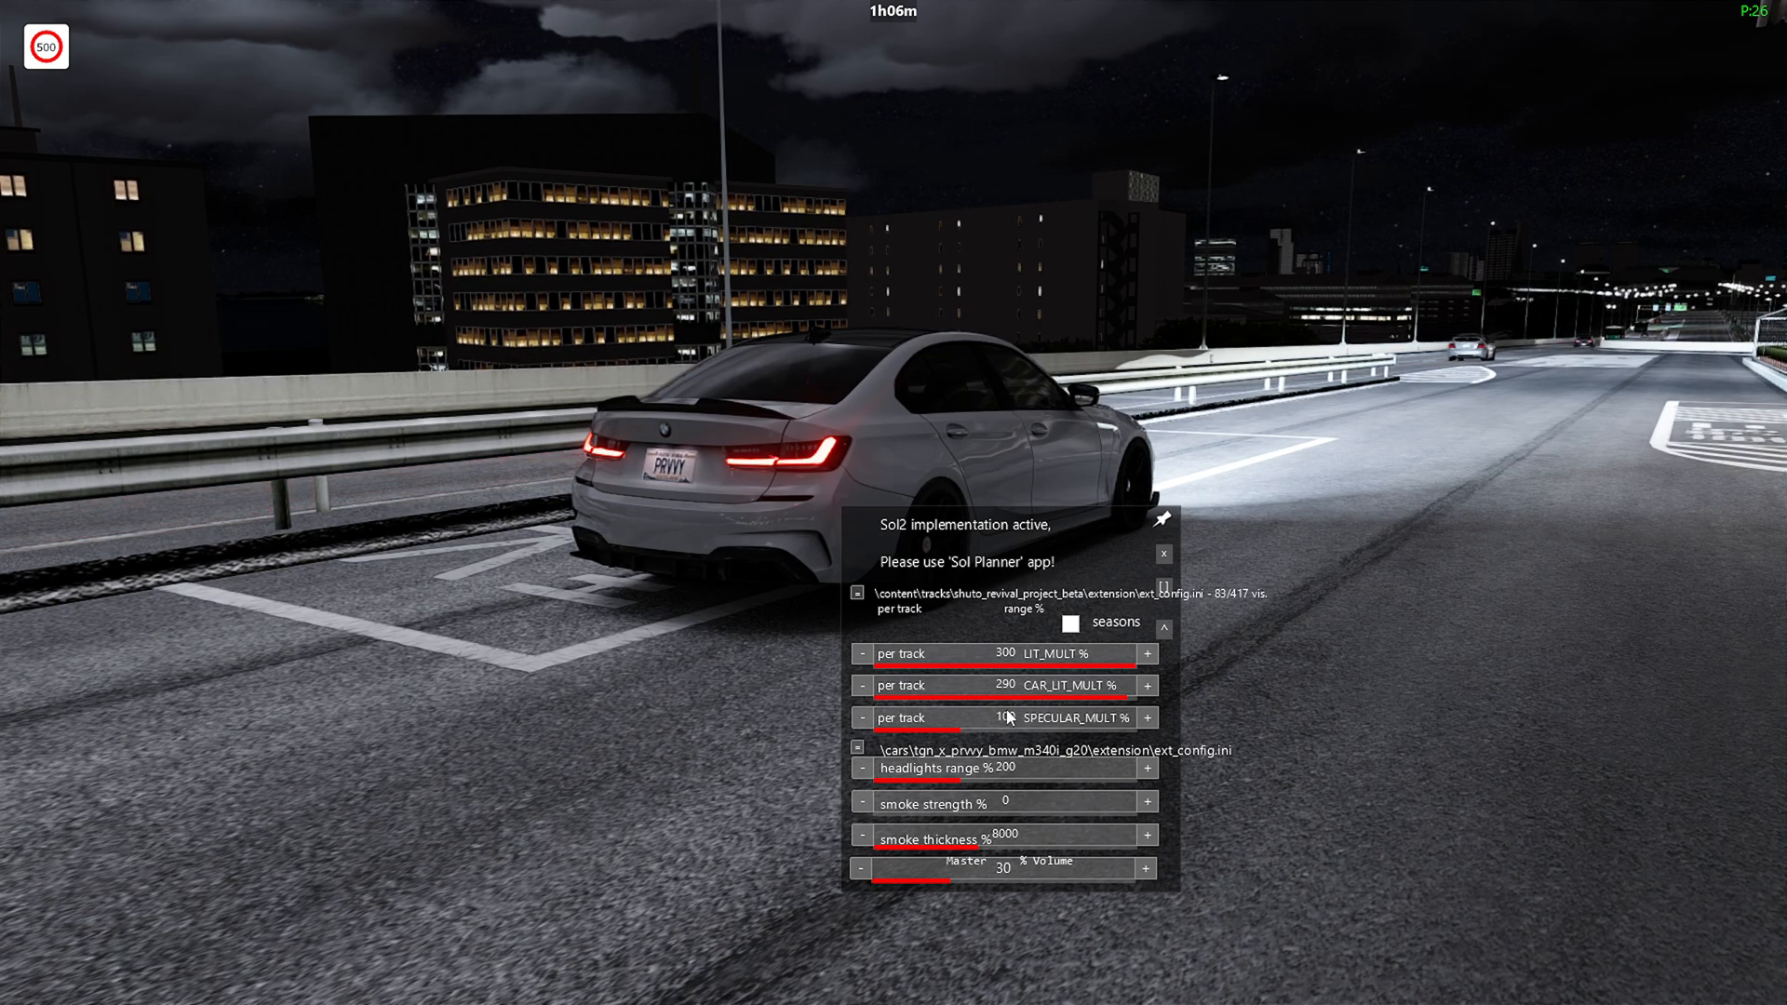
left_click(953, 696)
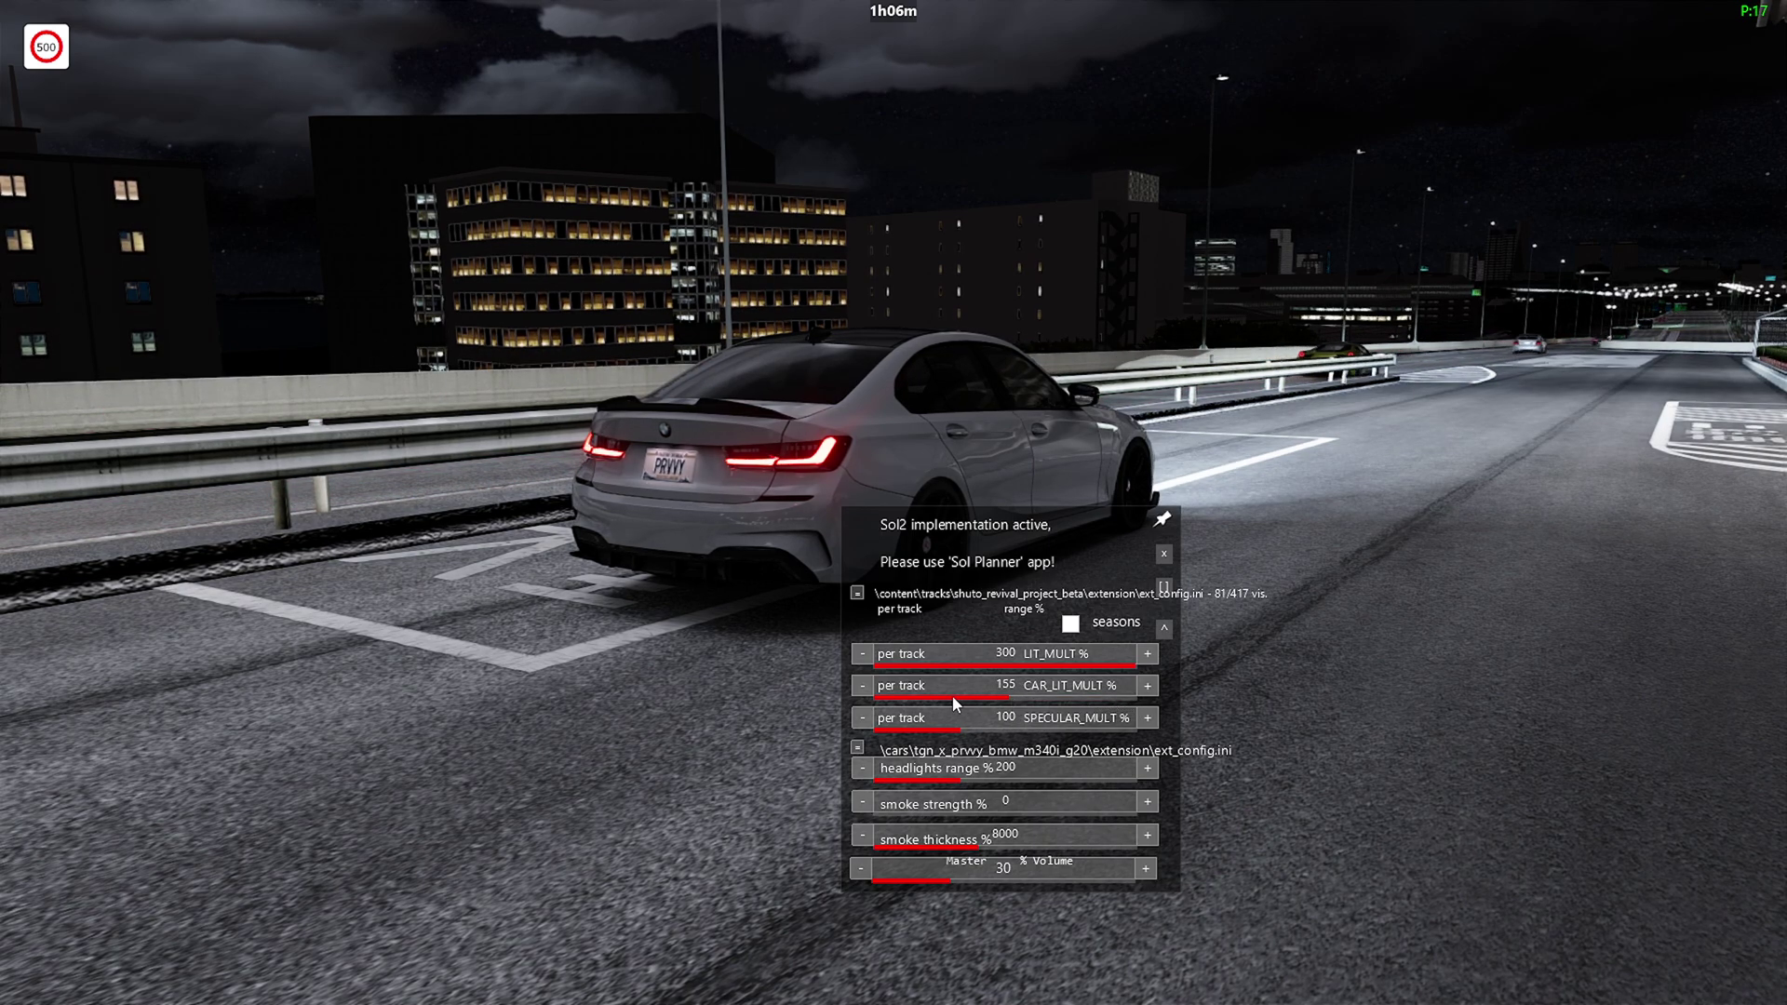
left_click(1129, 695)
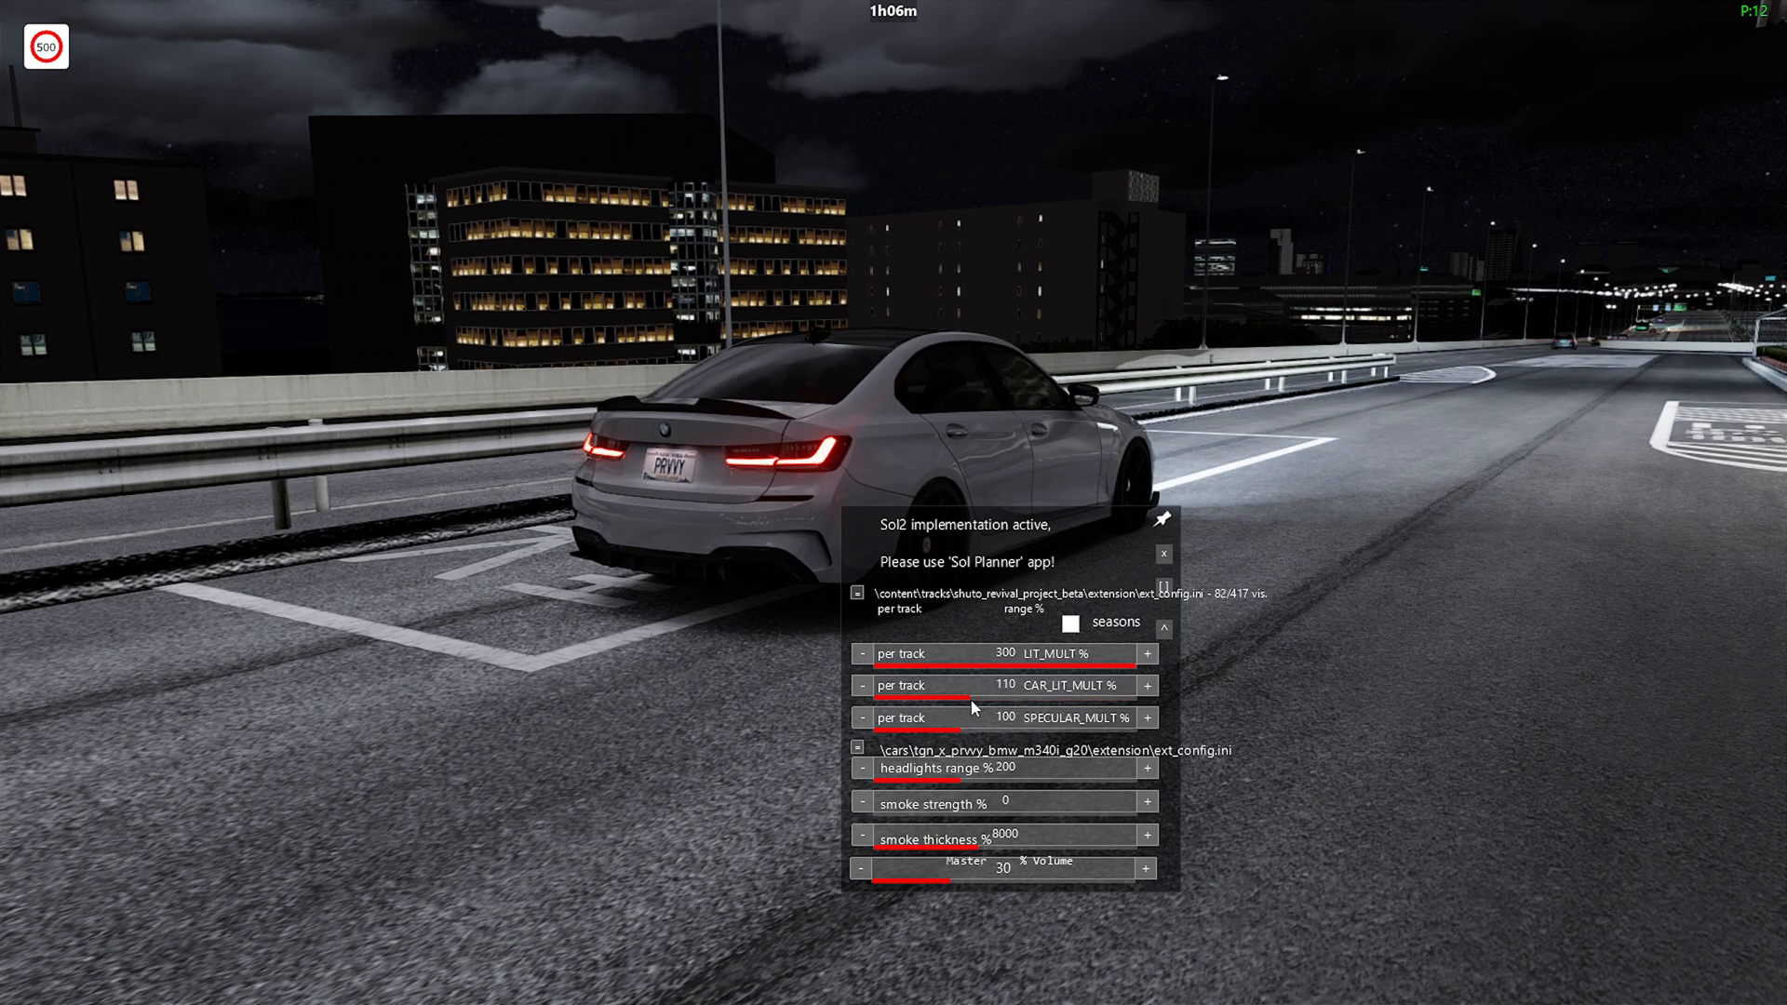
left_click(866, 693)
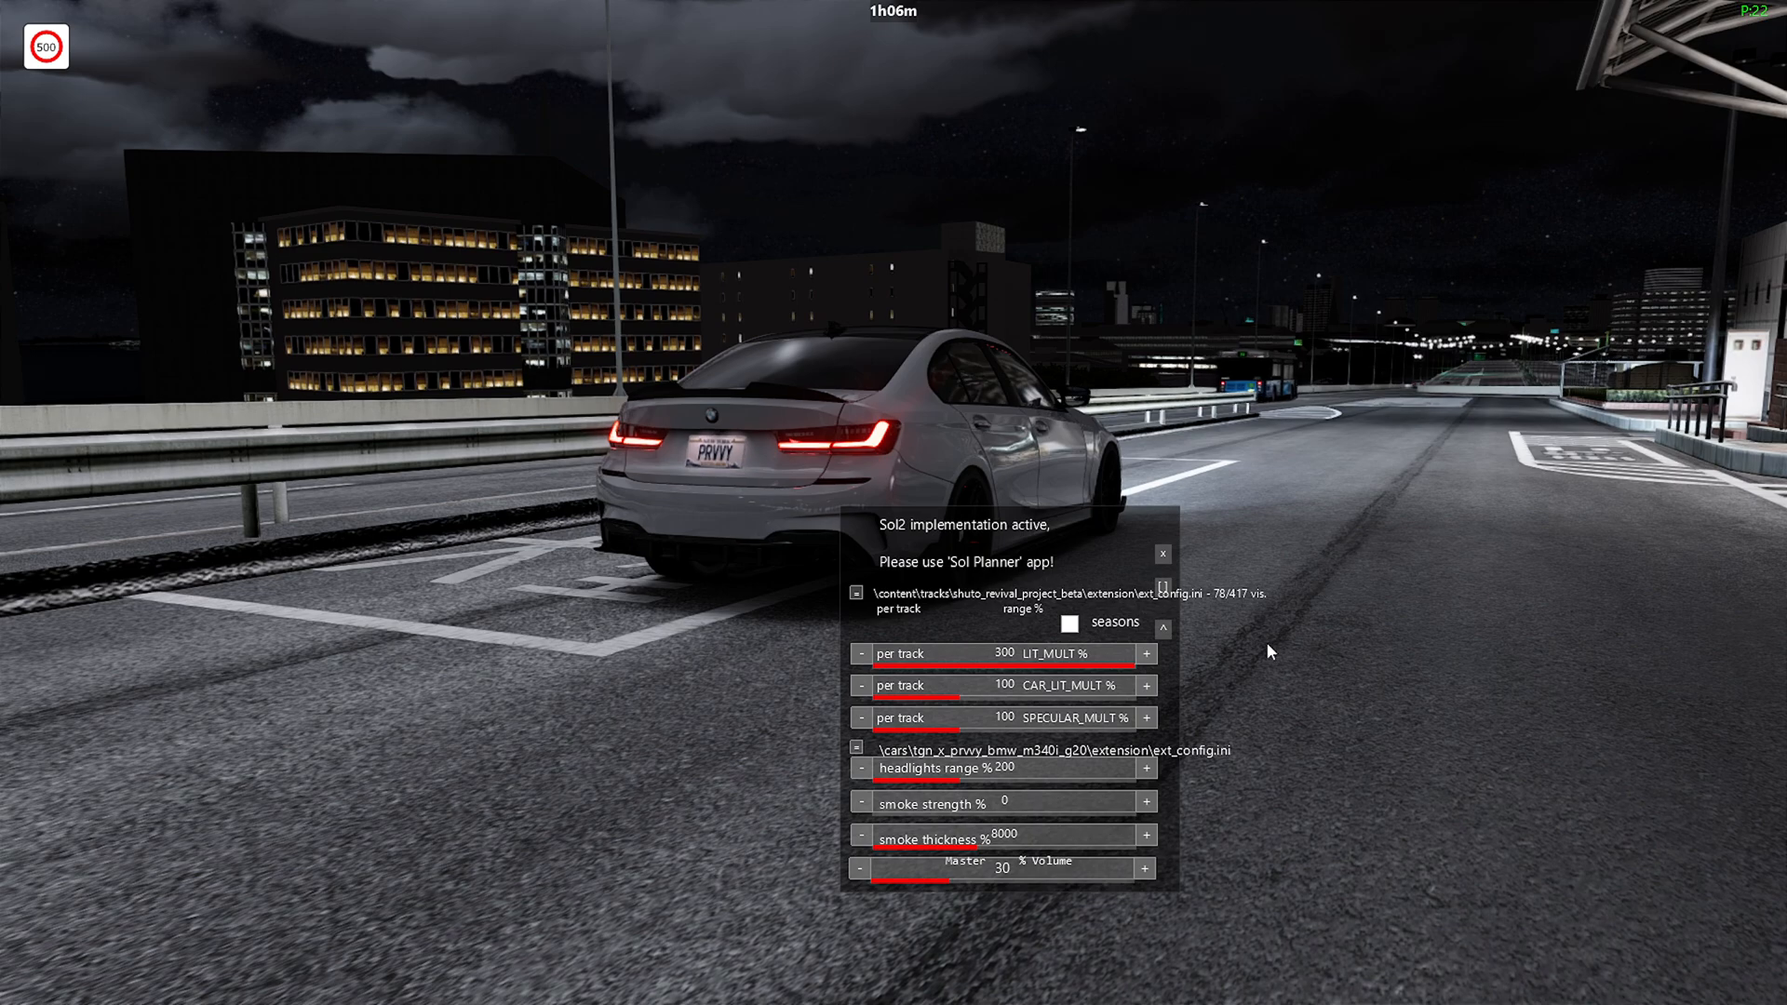
Adjust the headlights range slider, ending at 200.
left_click_drag(1006, 780, 1043, 782)
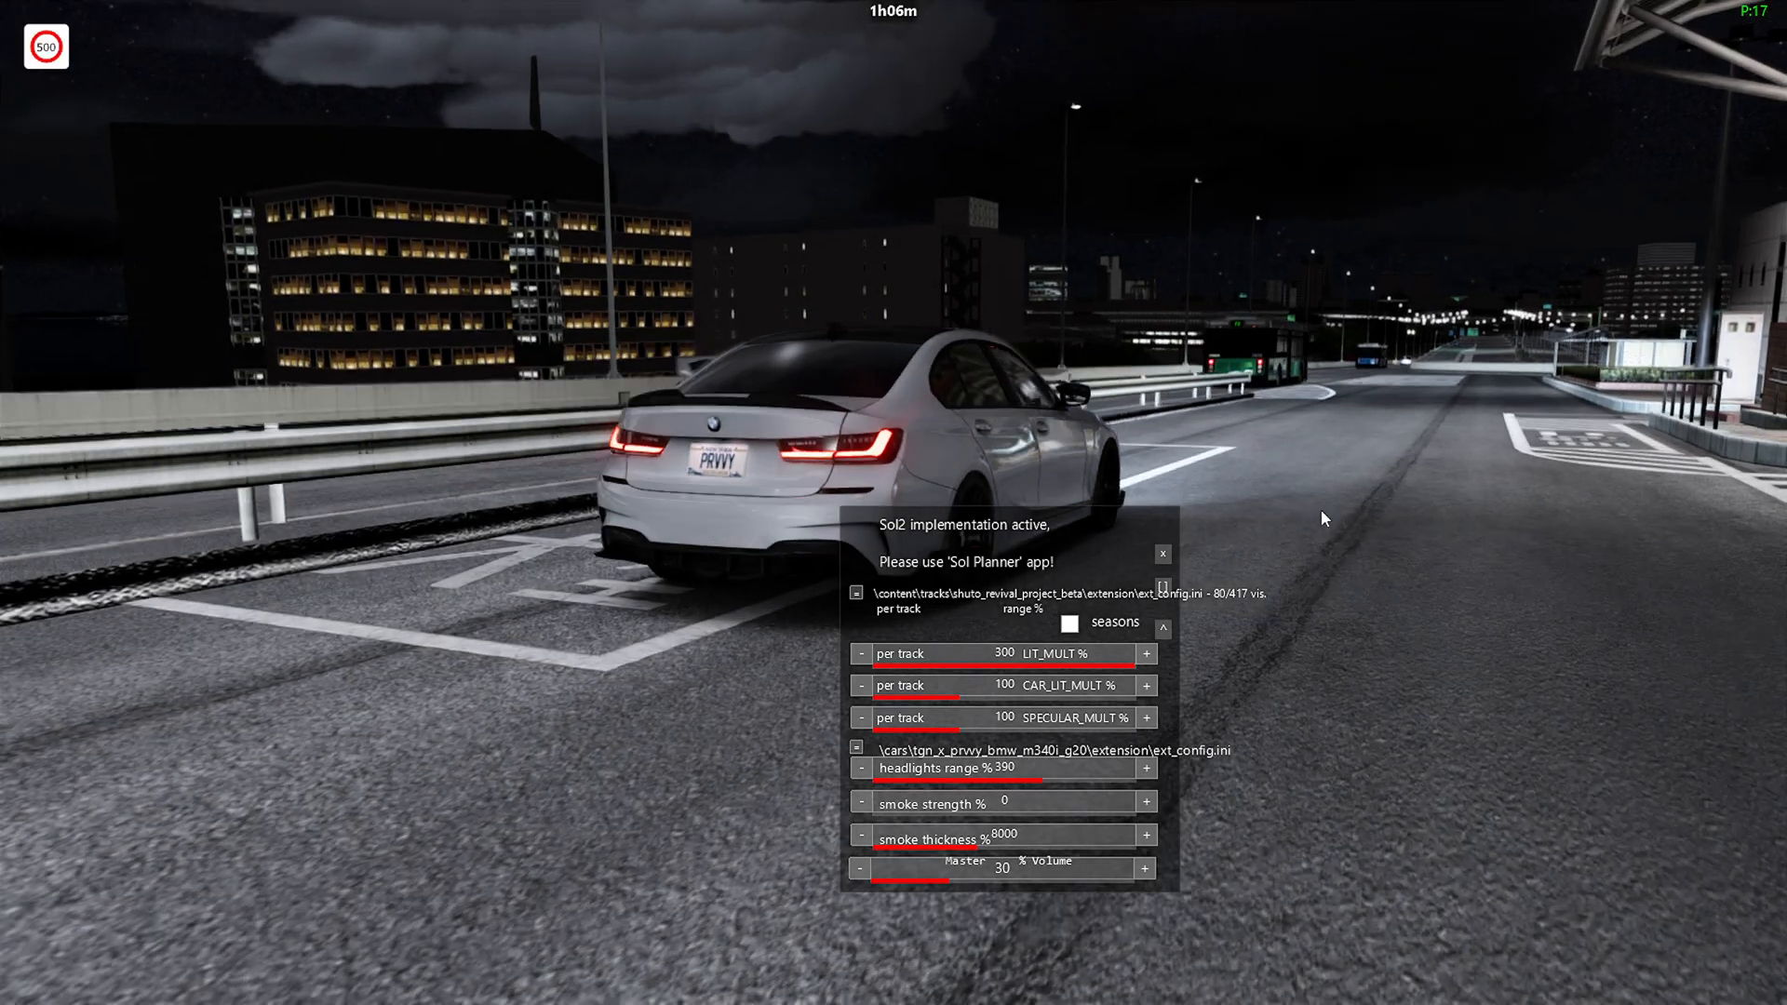
key("F1")
key("F1")
key("F1")
key("F1")
key("F1")
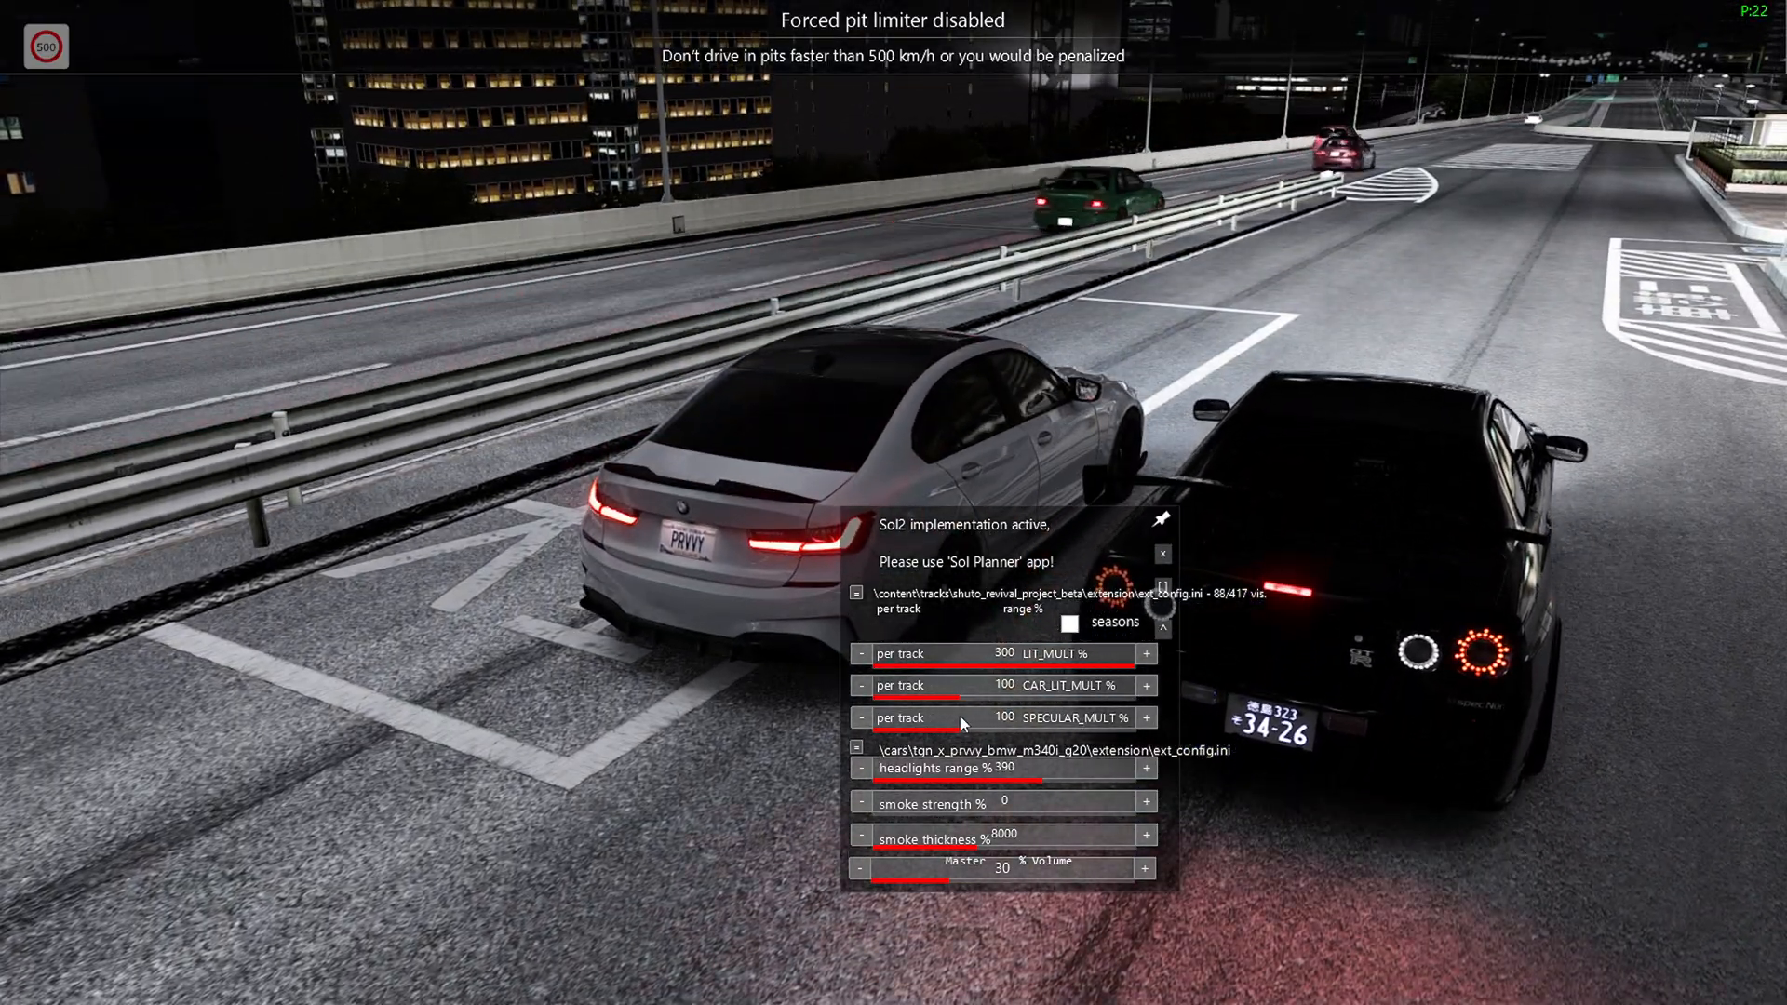
left_click(888, 777)
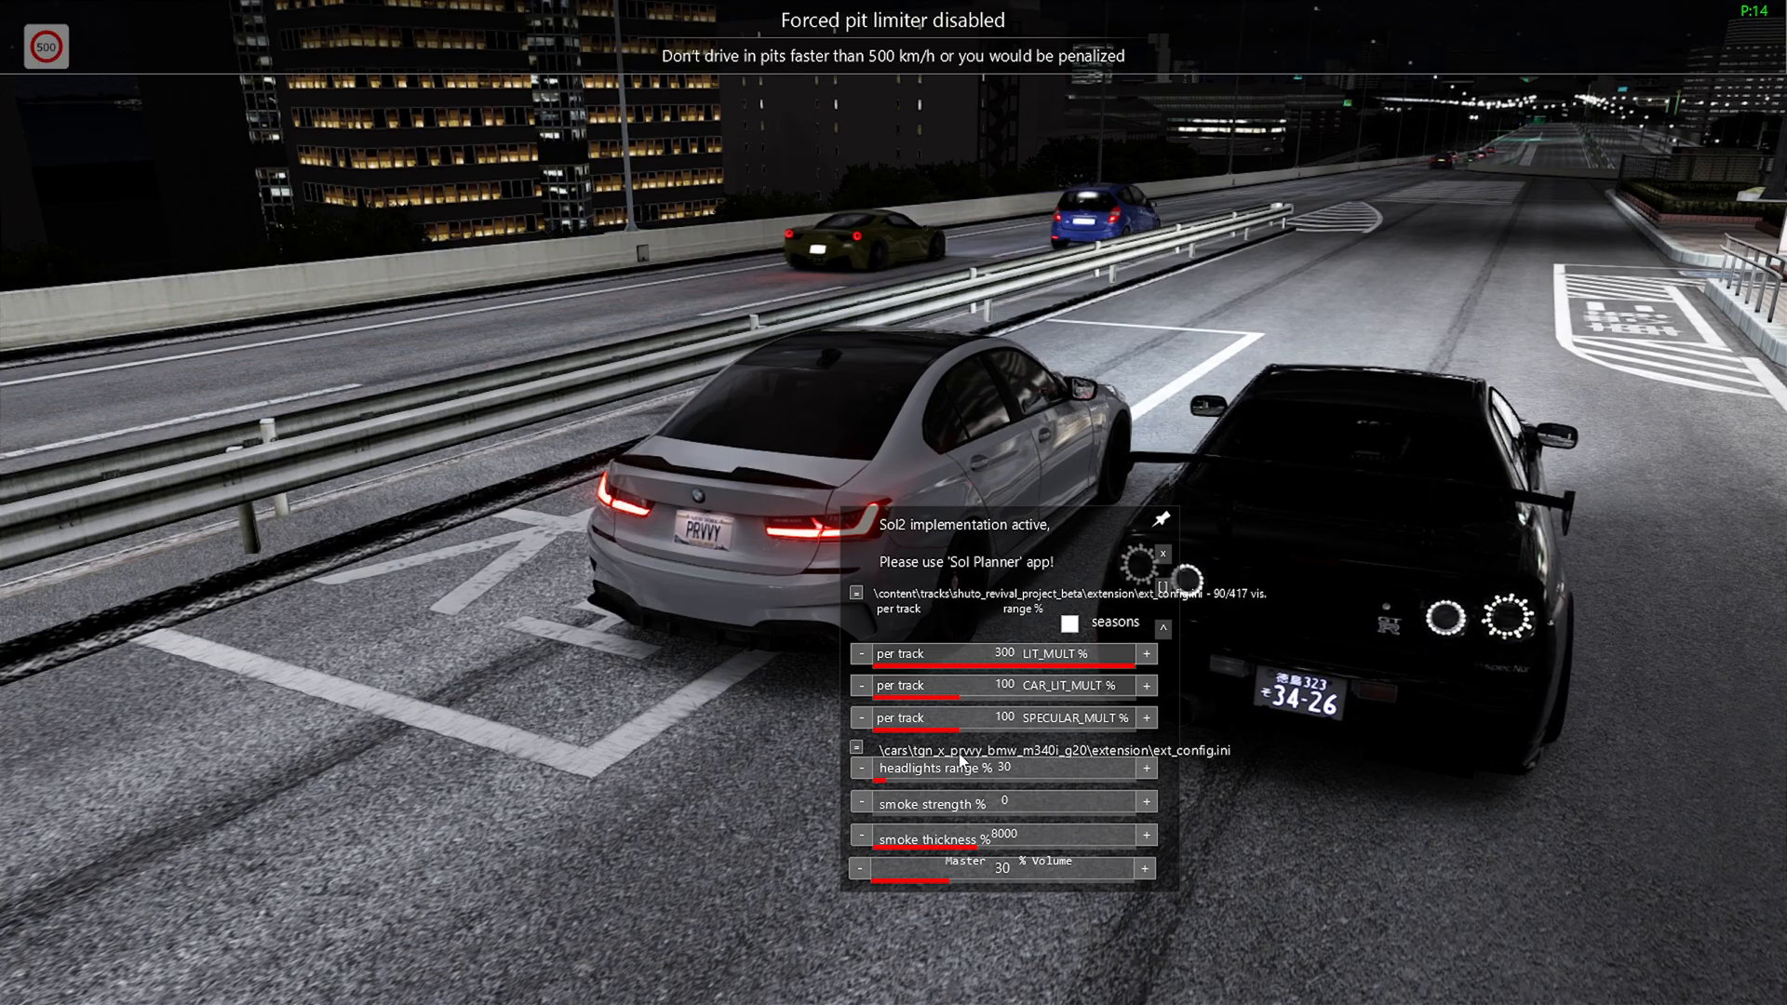
left_click(960, 778)
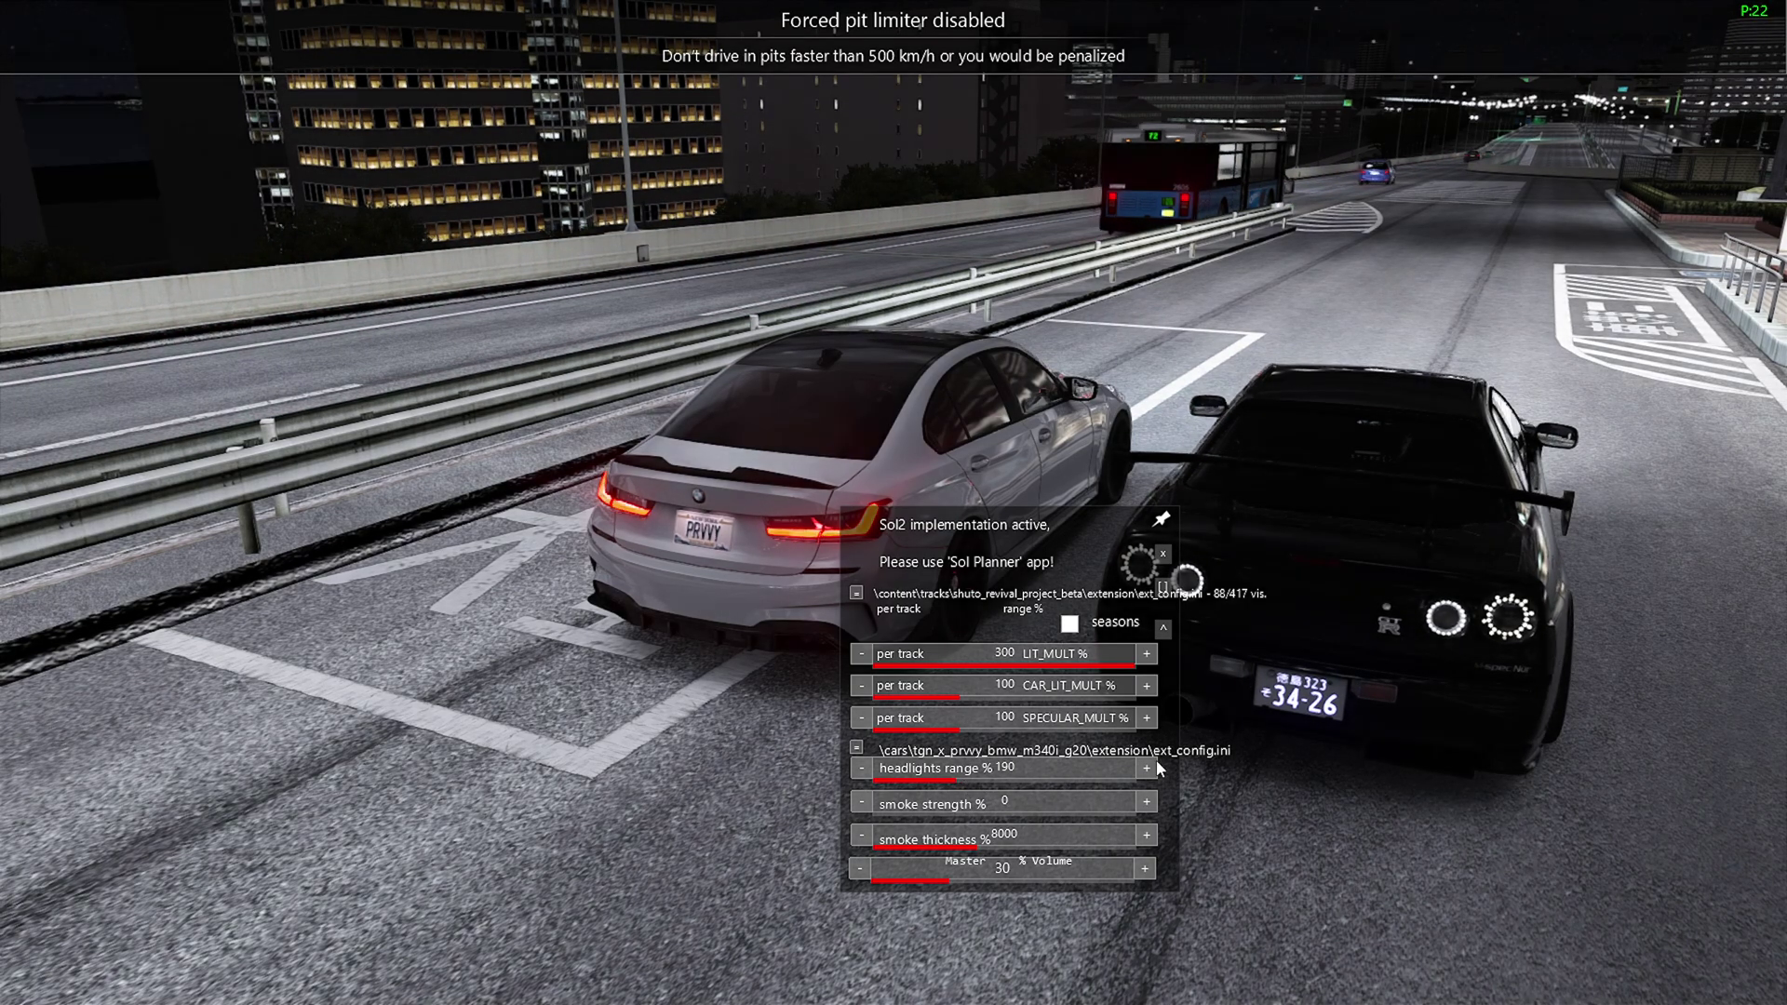
left_click(1147, 769)
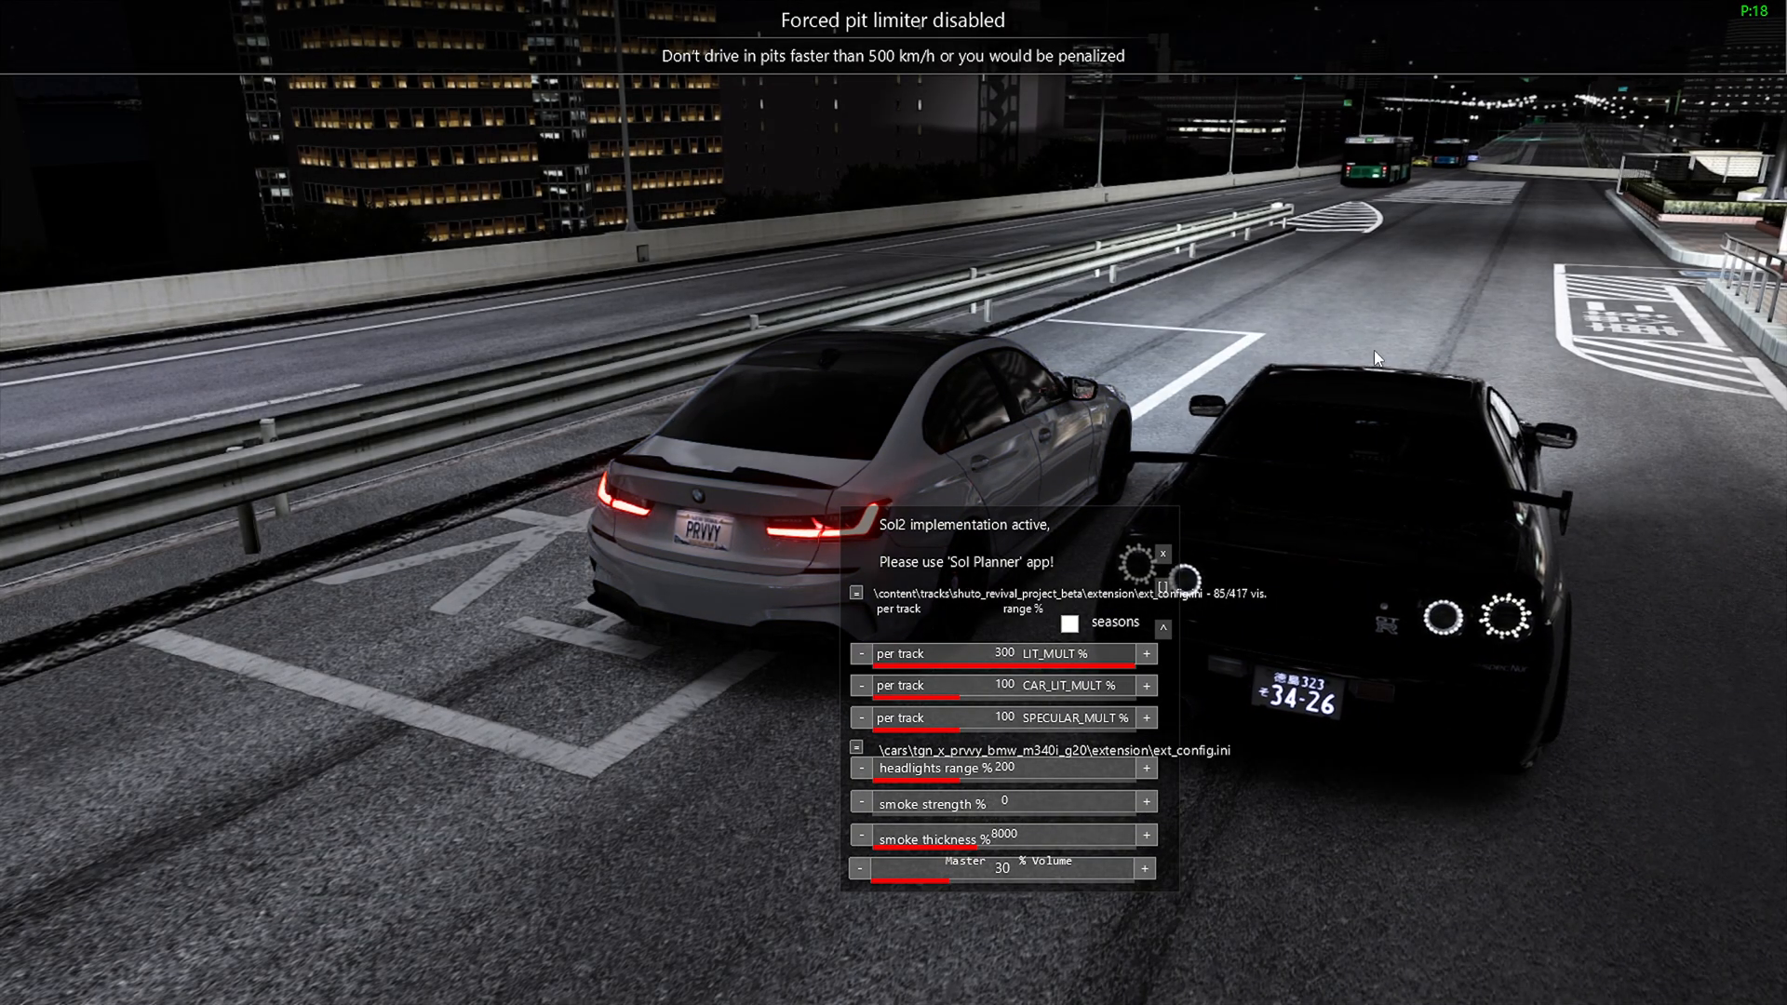
Cycle the chase camera framing and close the lights settings panel.
key("F1")
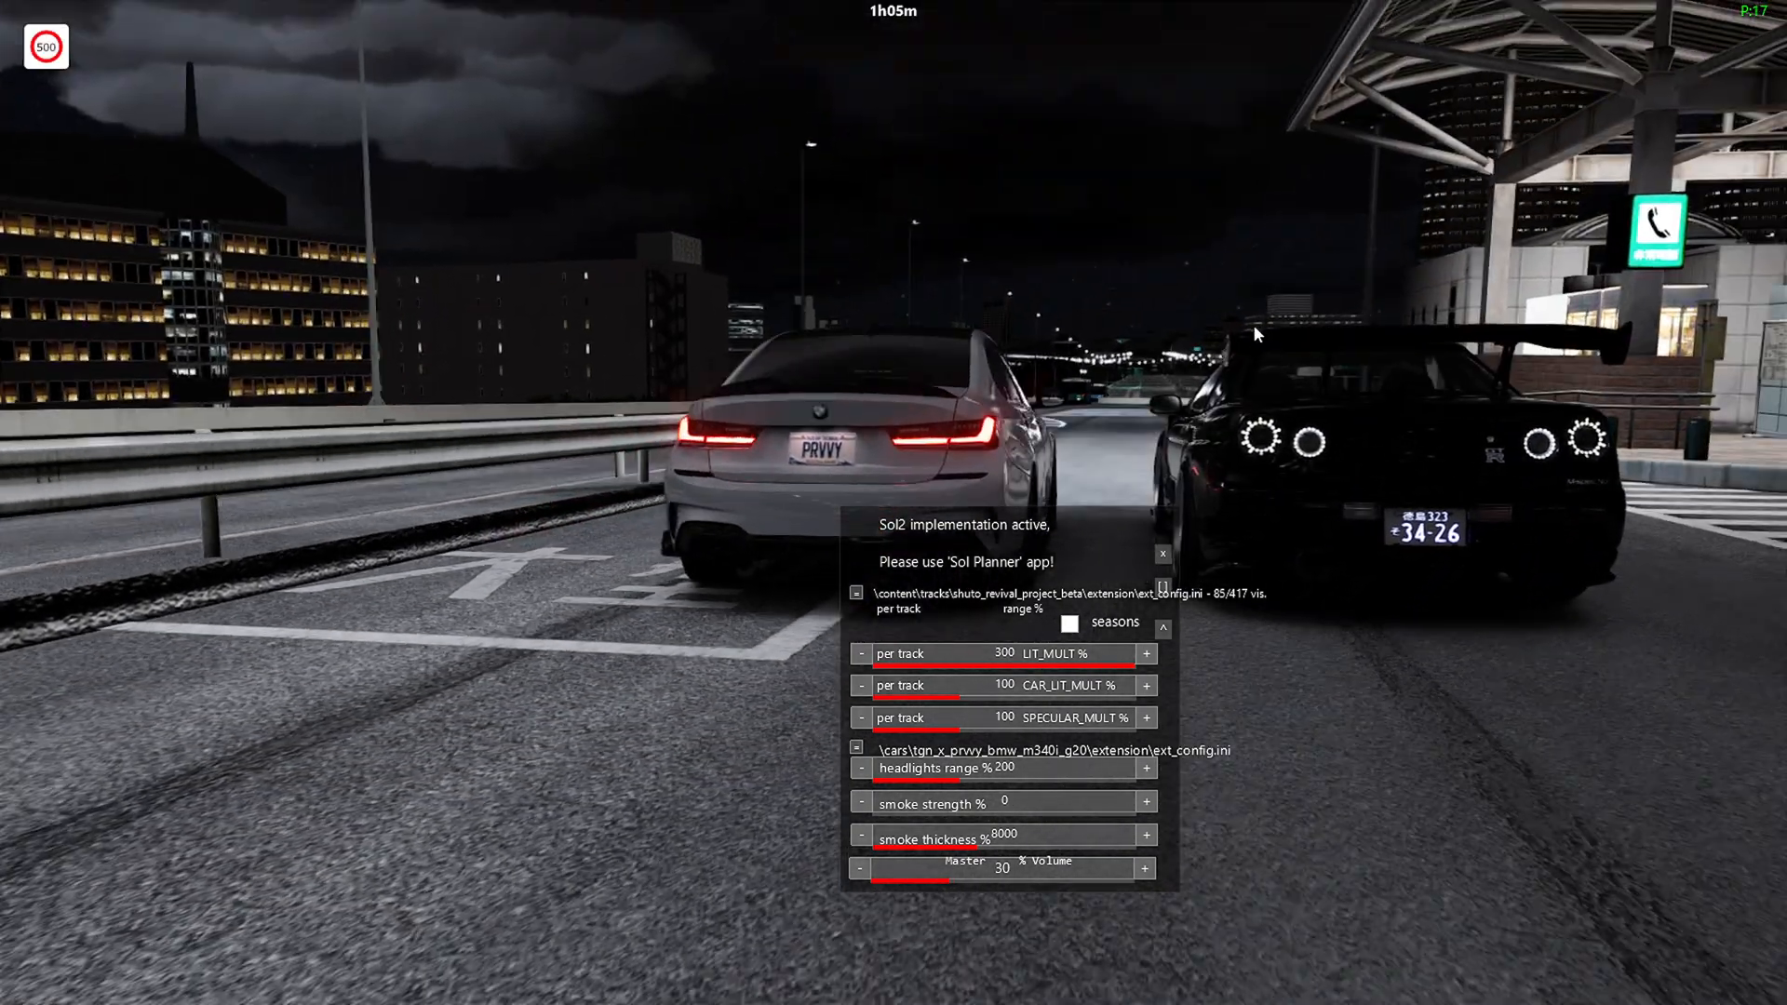
key("F1")
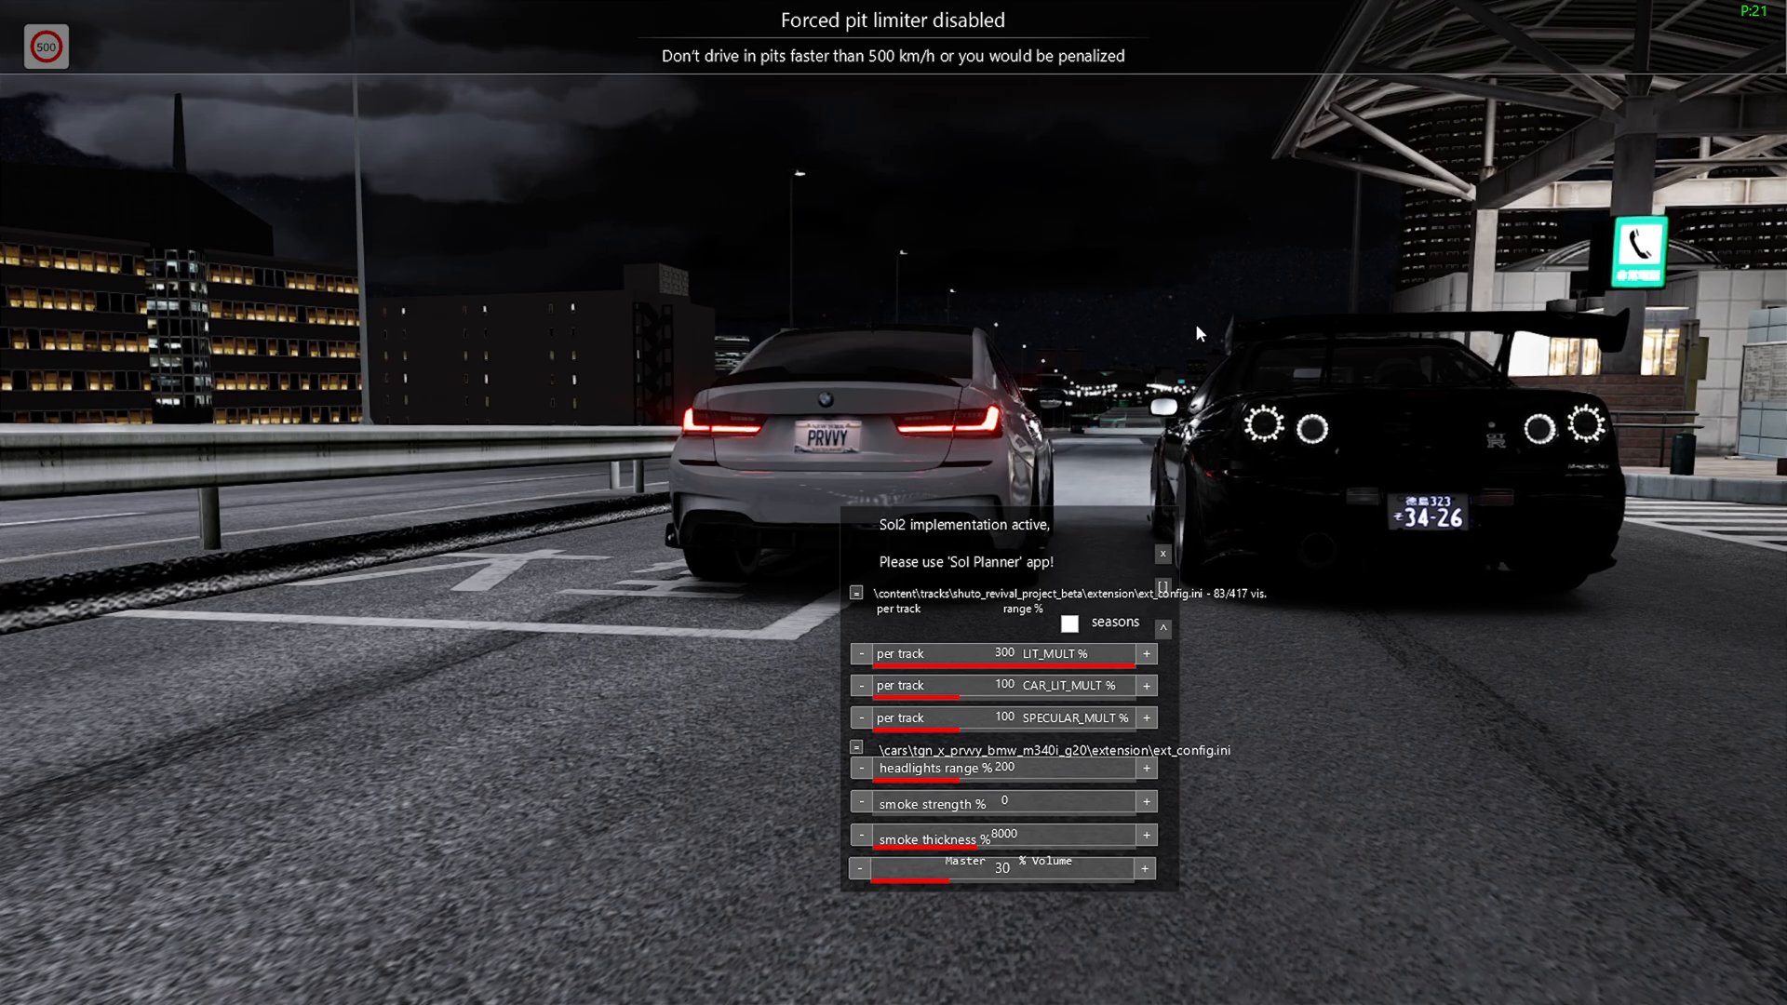
key("F1")
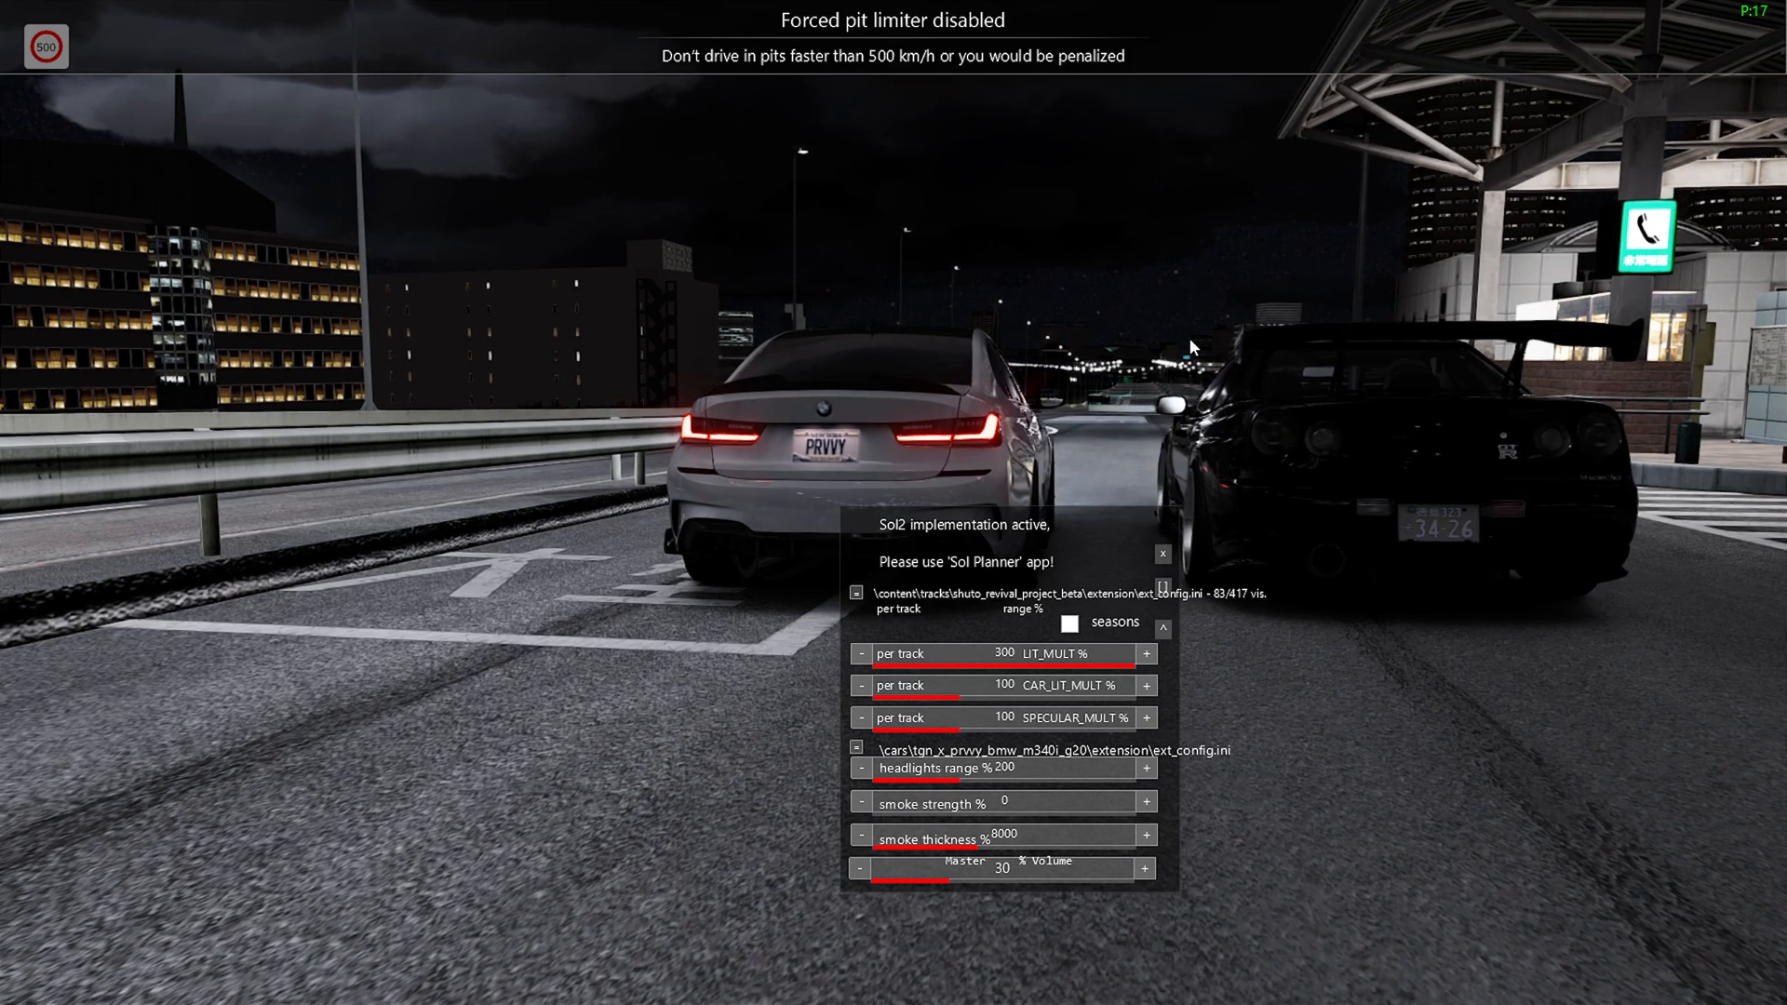
key("F1")
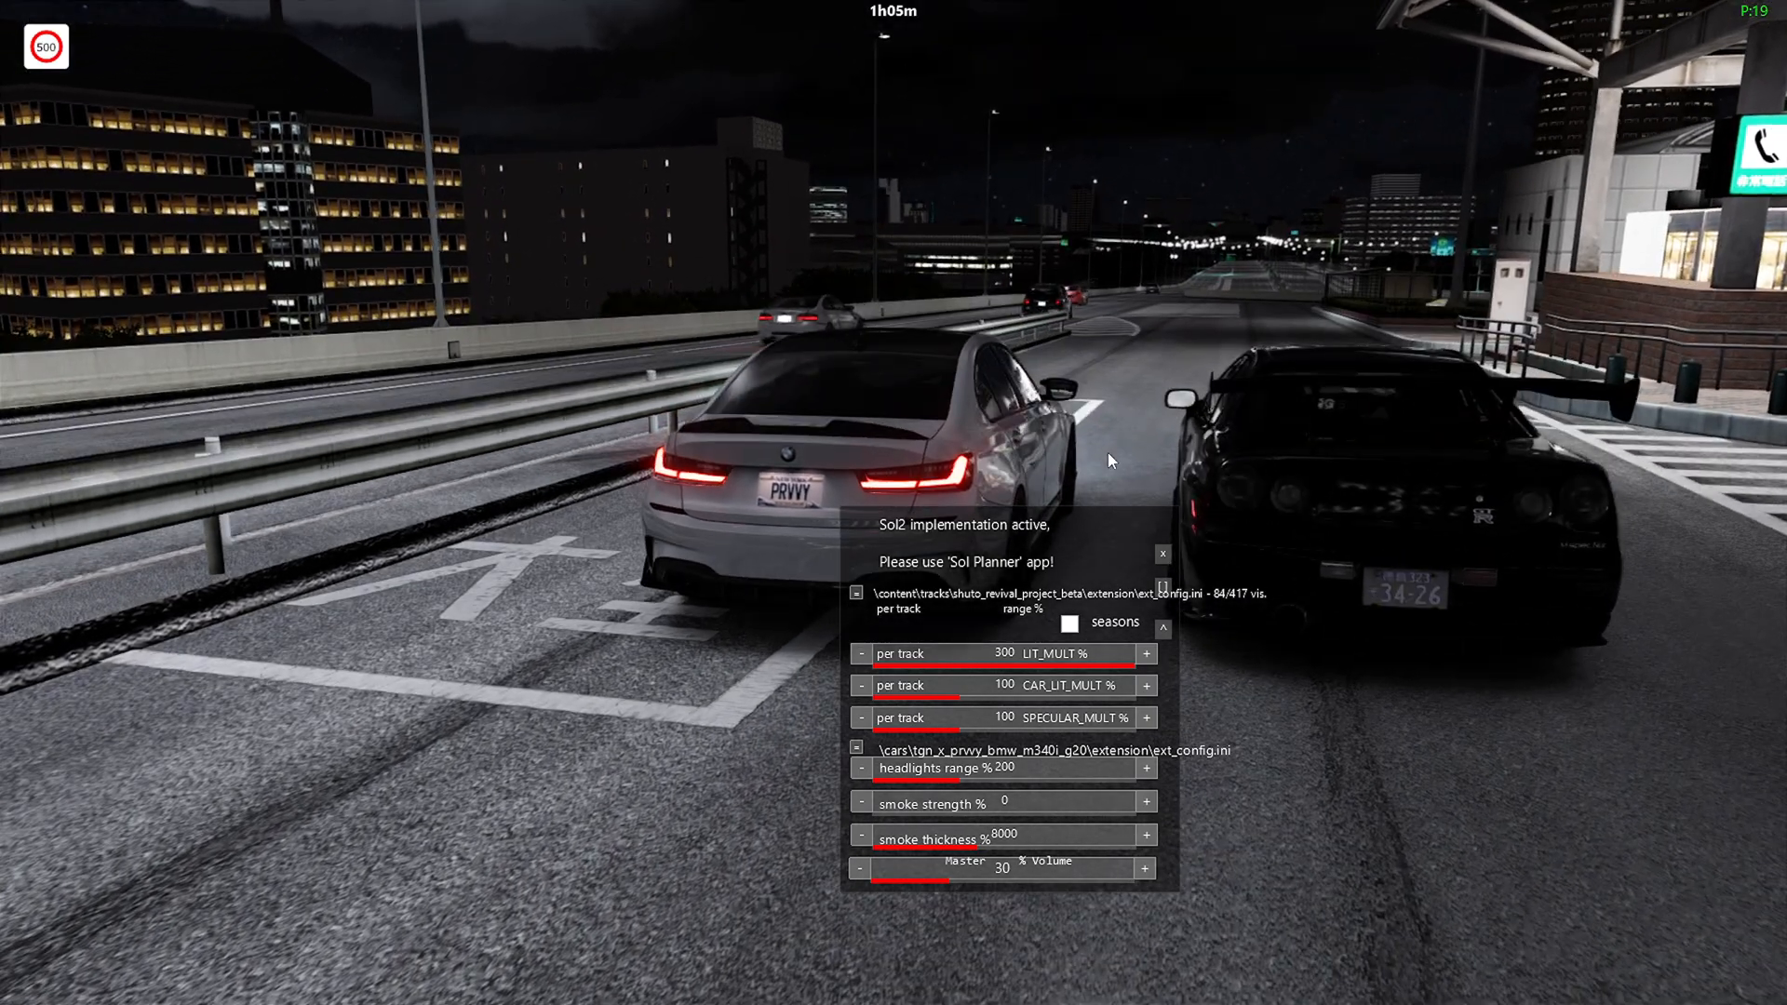
left_click(1164, 553)
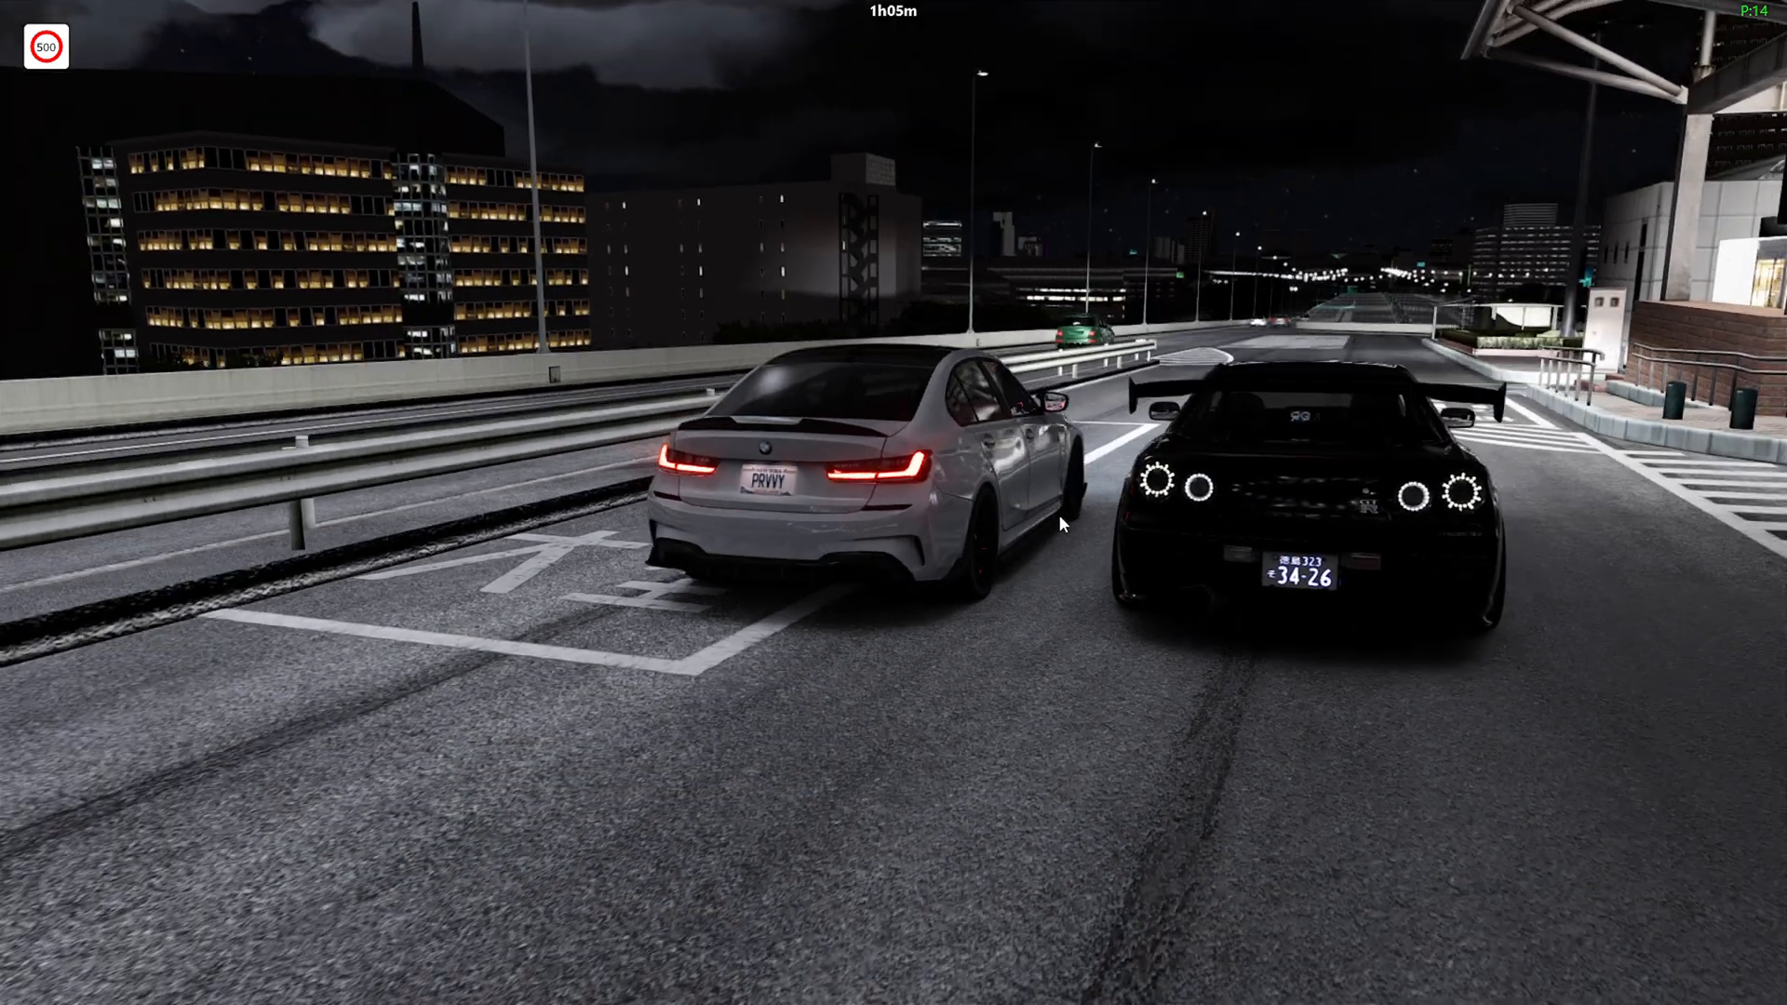
Switch to the next, higher chase camera view.
key("F1")
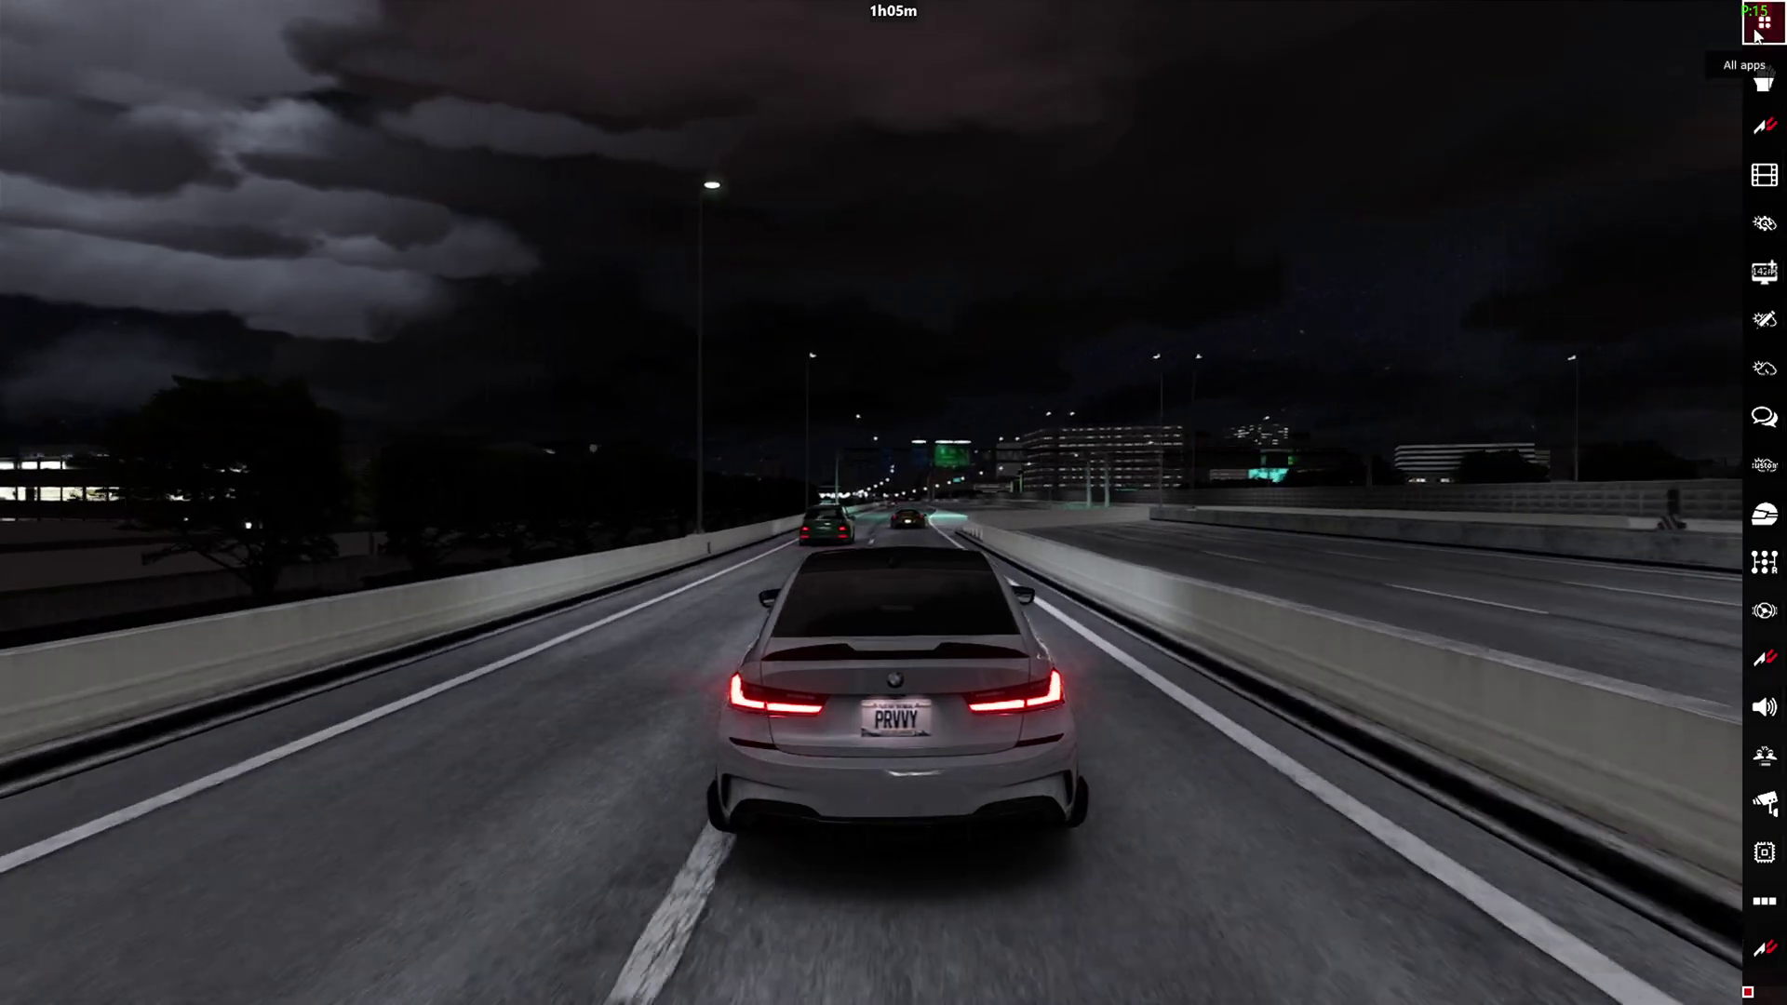
Open the Sol Custom Weather panel and shift it slightly left.
left_click(1763, 83)
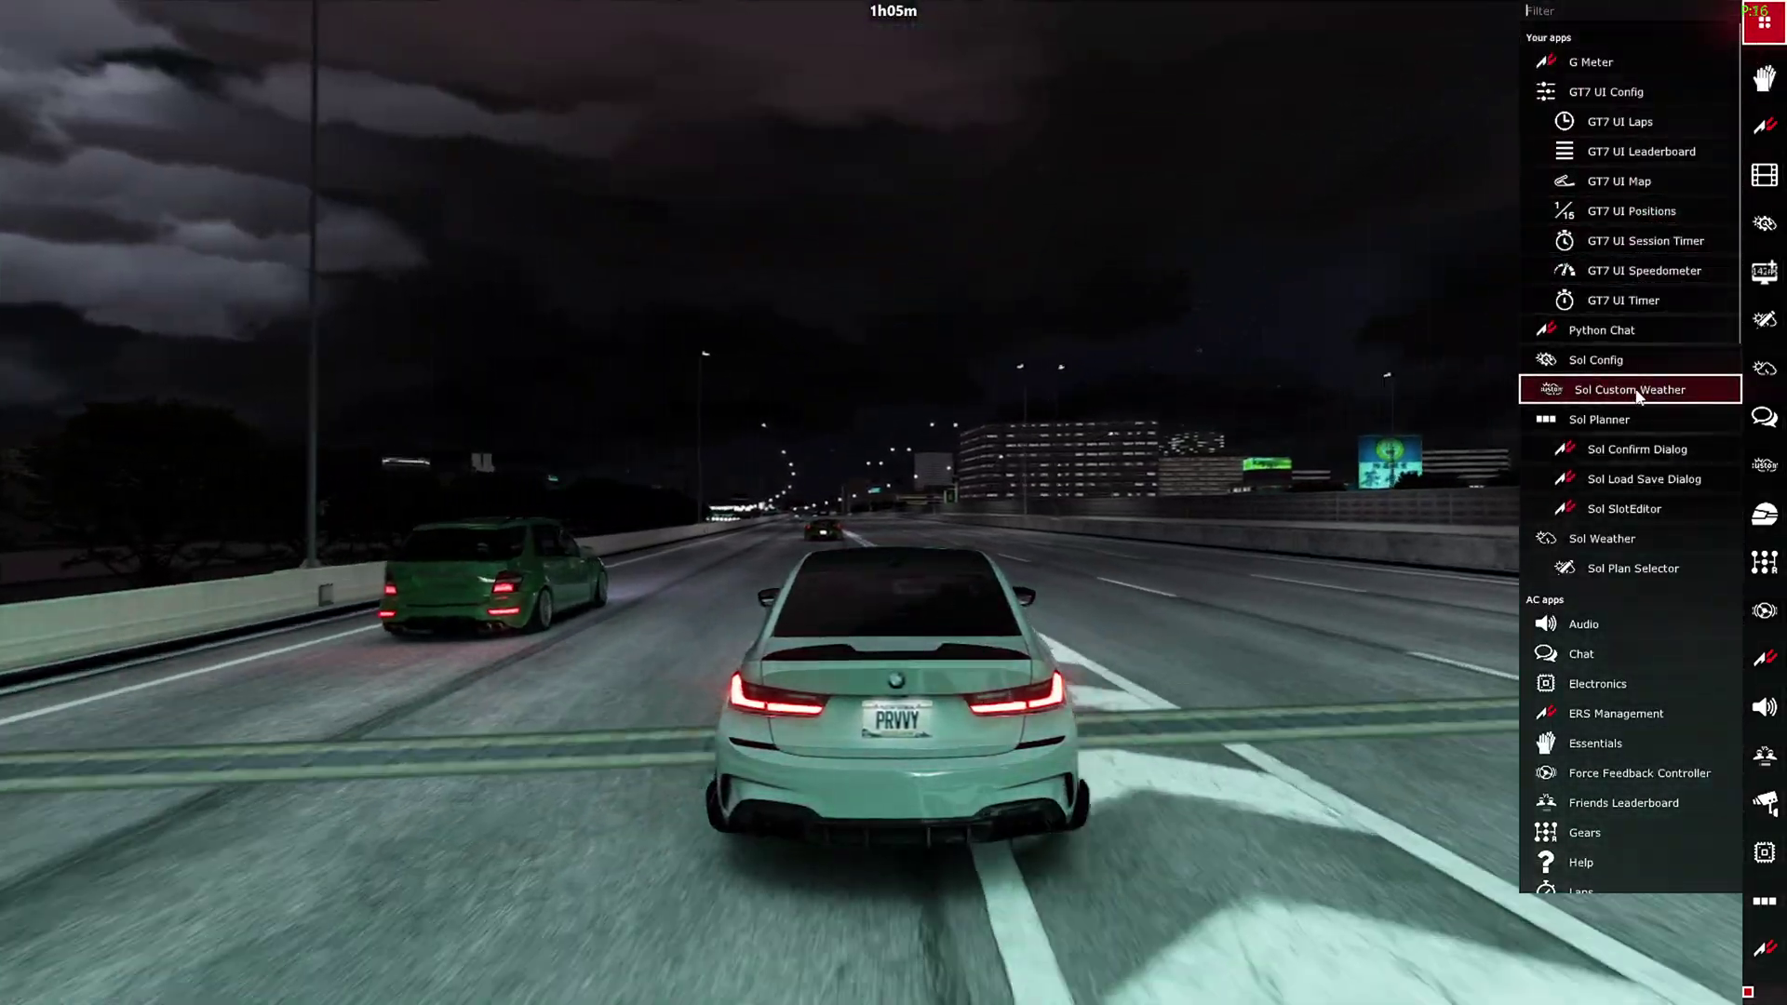
left_click(1623, 390)
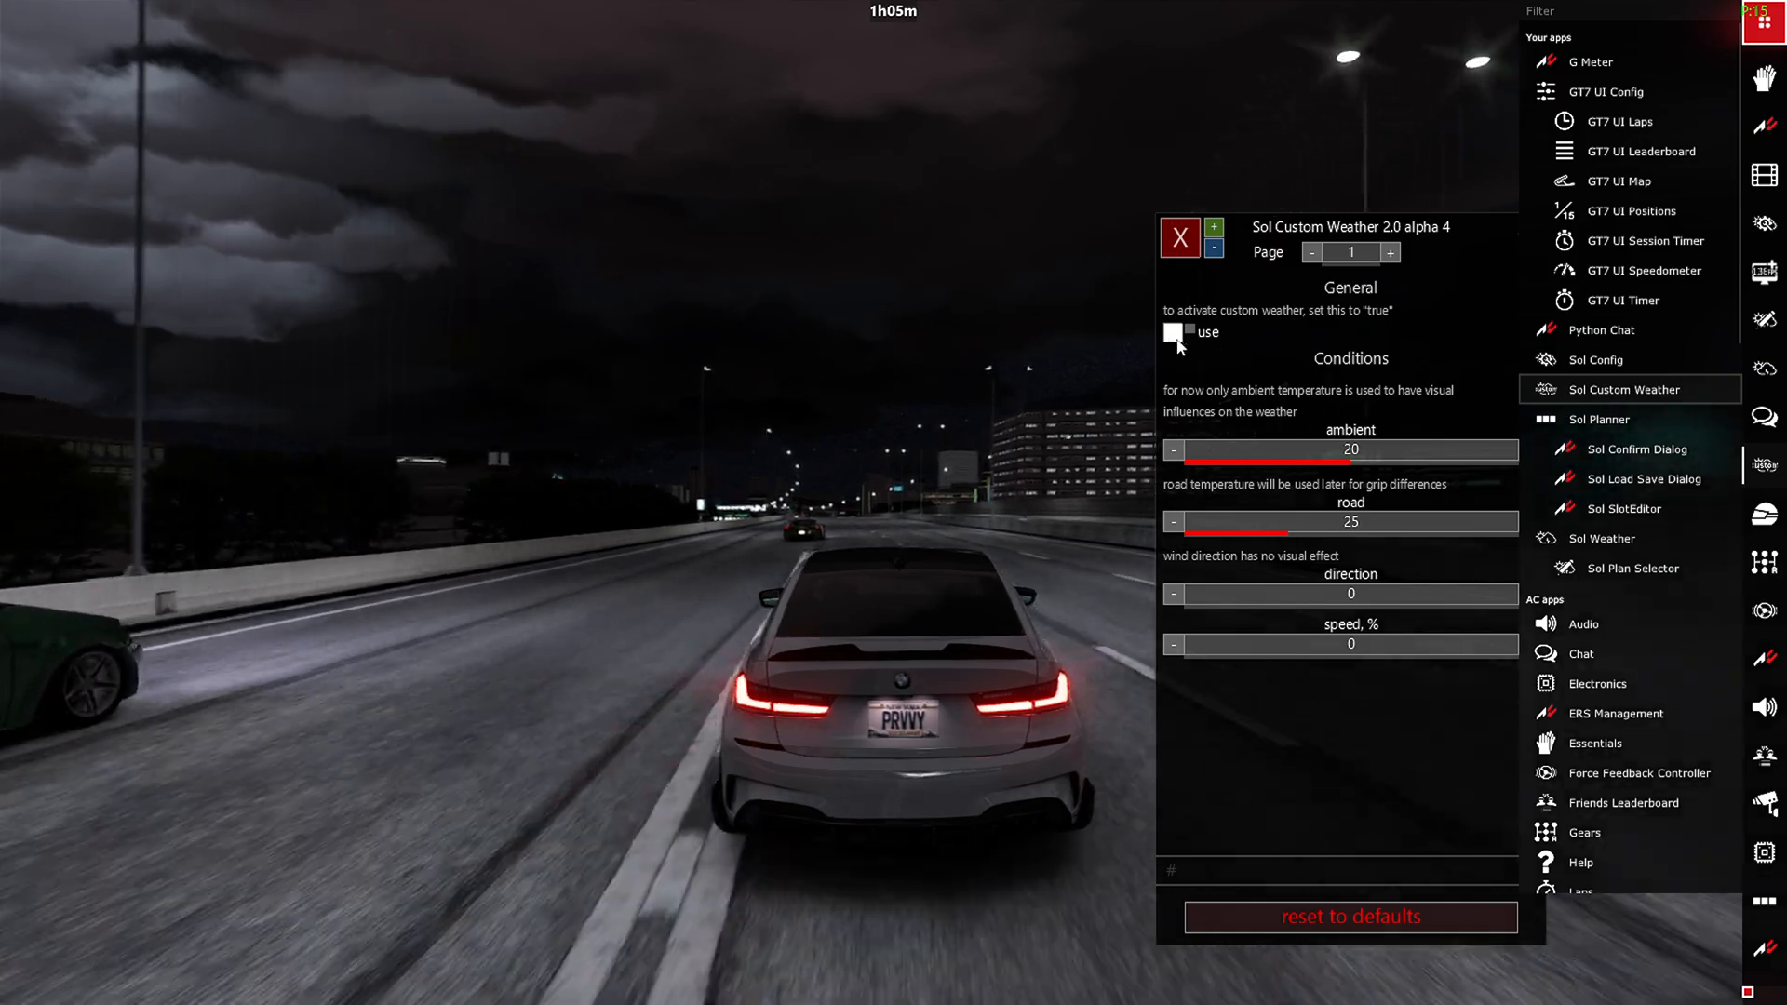
left_click_drag(1247, 258, 1181, 270)
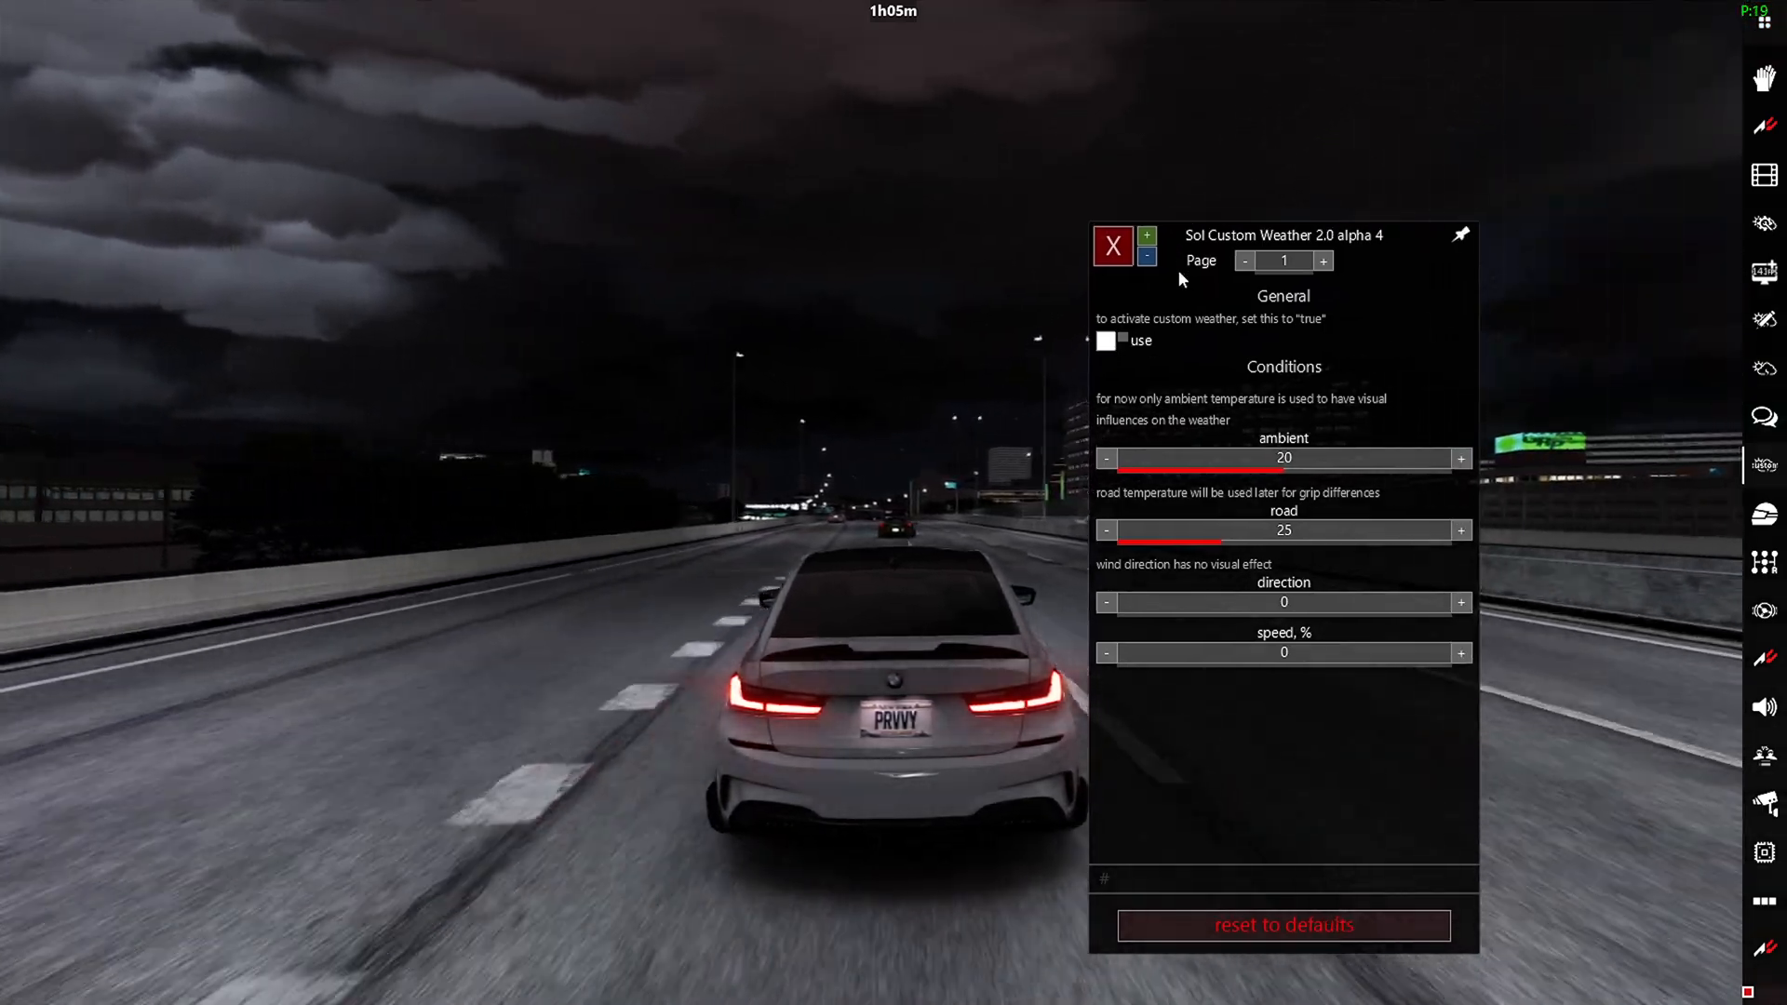
Open the Render Stats CSP window and move it to the left of the screen.
left_click(1761, 20)
scroll(1652, 512, "down", 3)
scroll(1653, 531, "down", 3)
scroll(1654, 587, "down", 3)
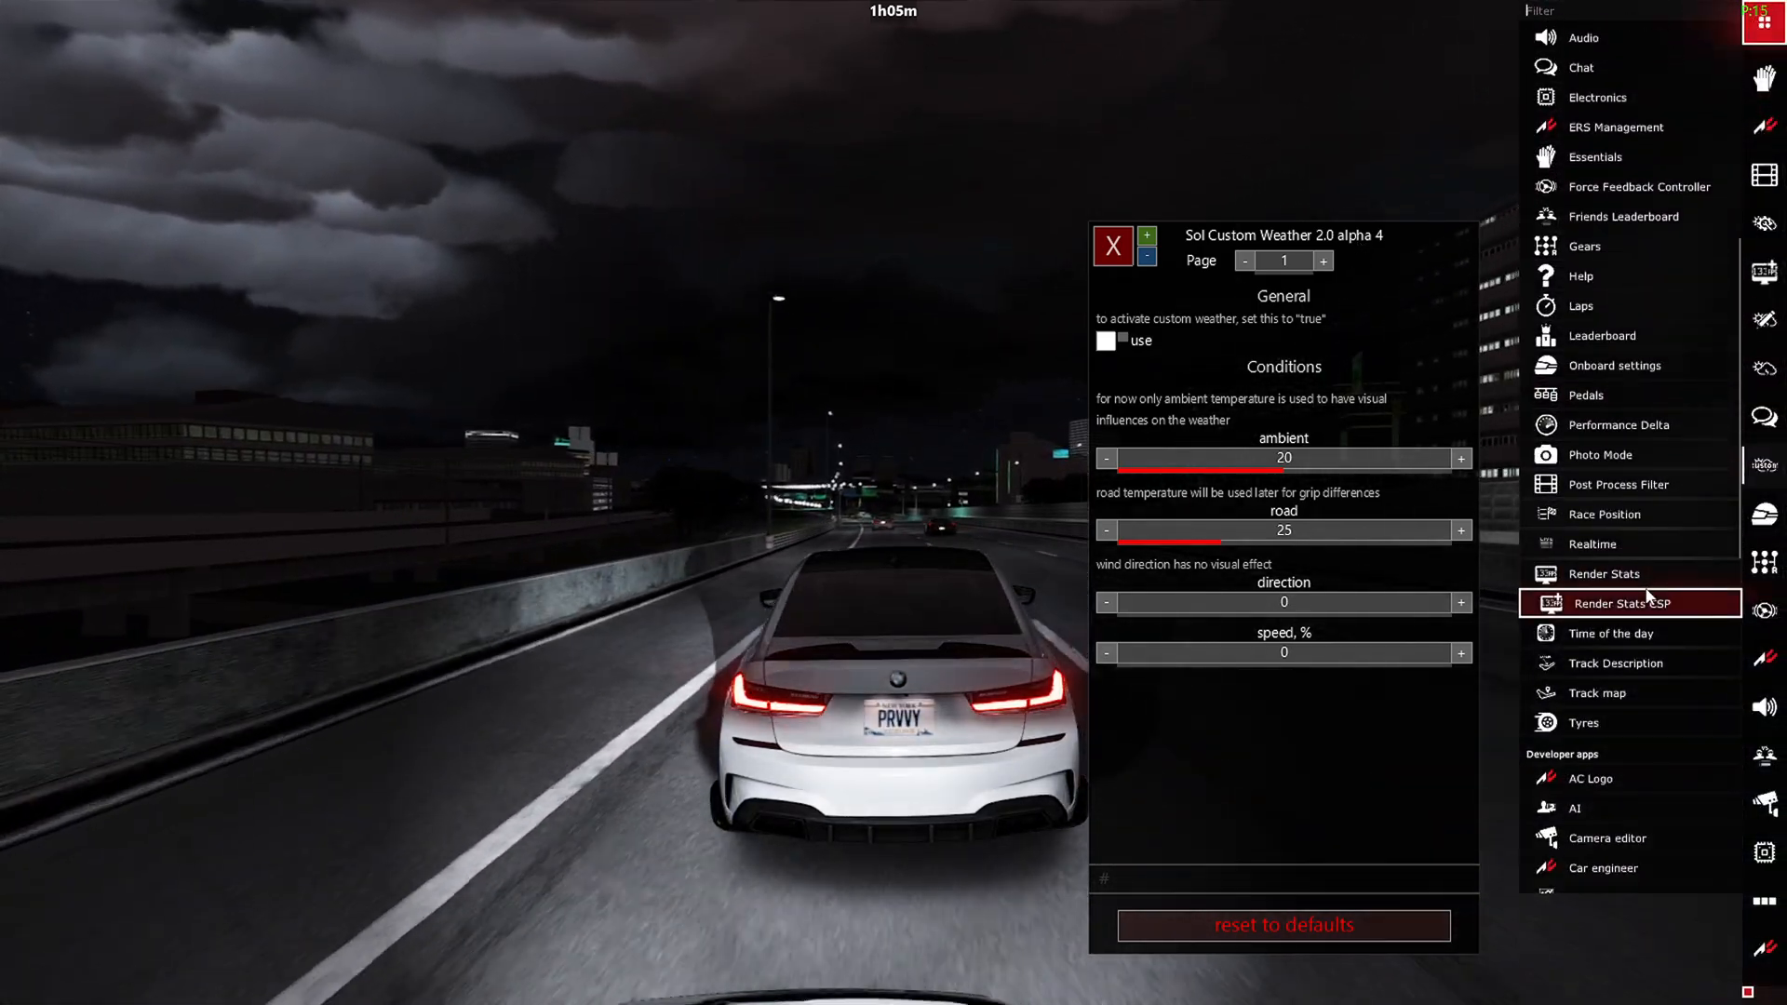
left_click(1642, 605)
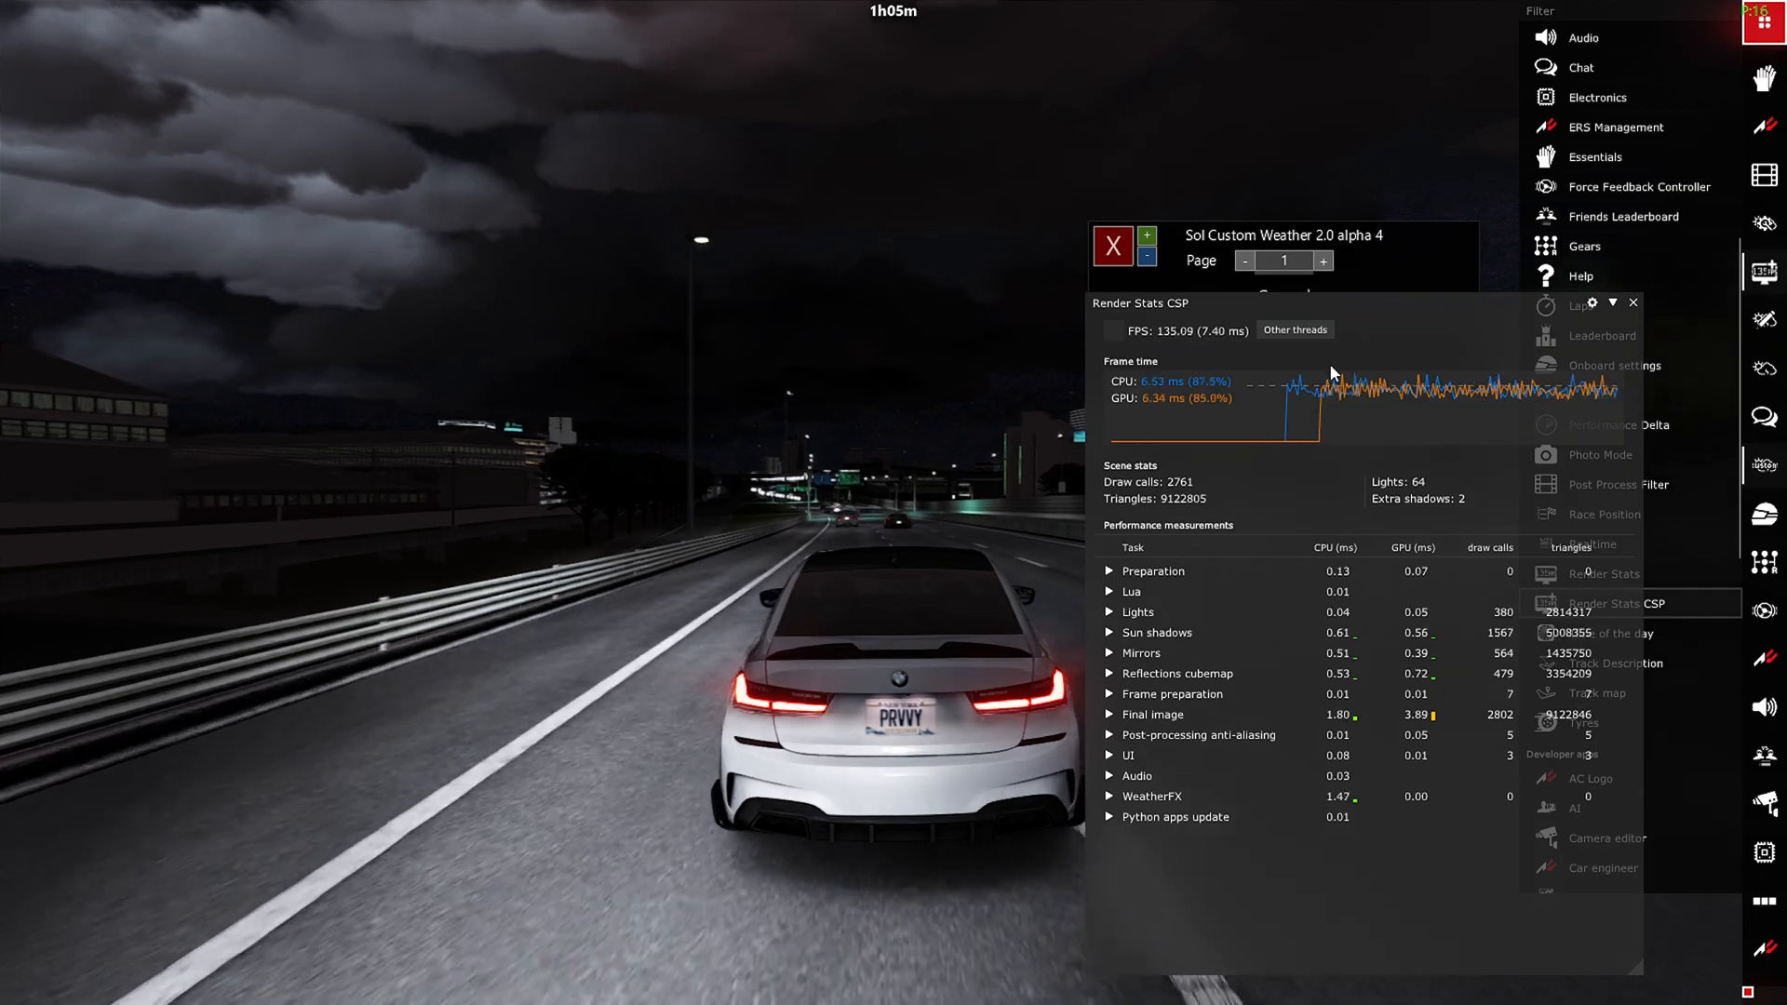
left_click_drag(1358, 304, 566, 284)
mouse_move(515, 778)
mouse_move(541, 396)
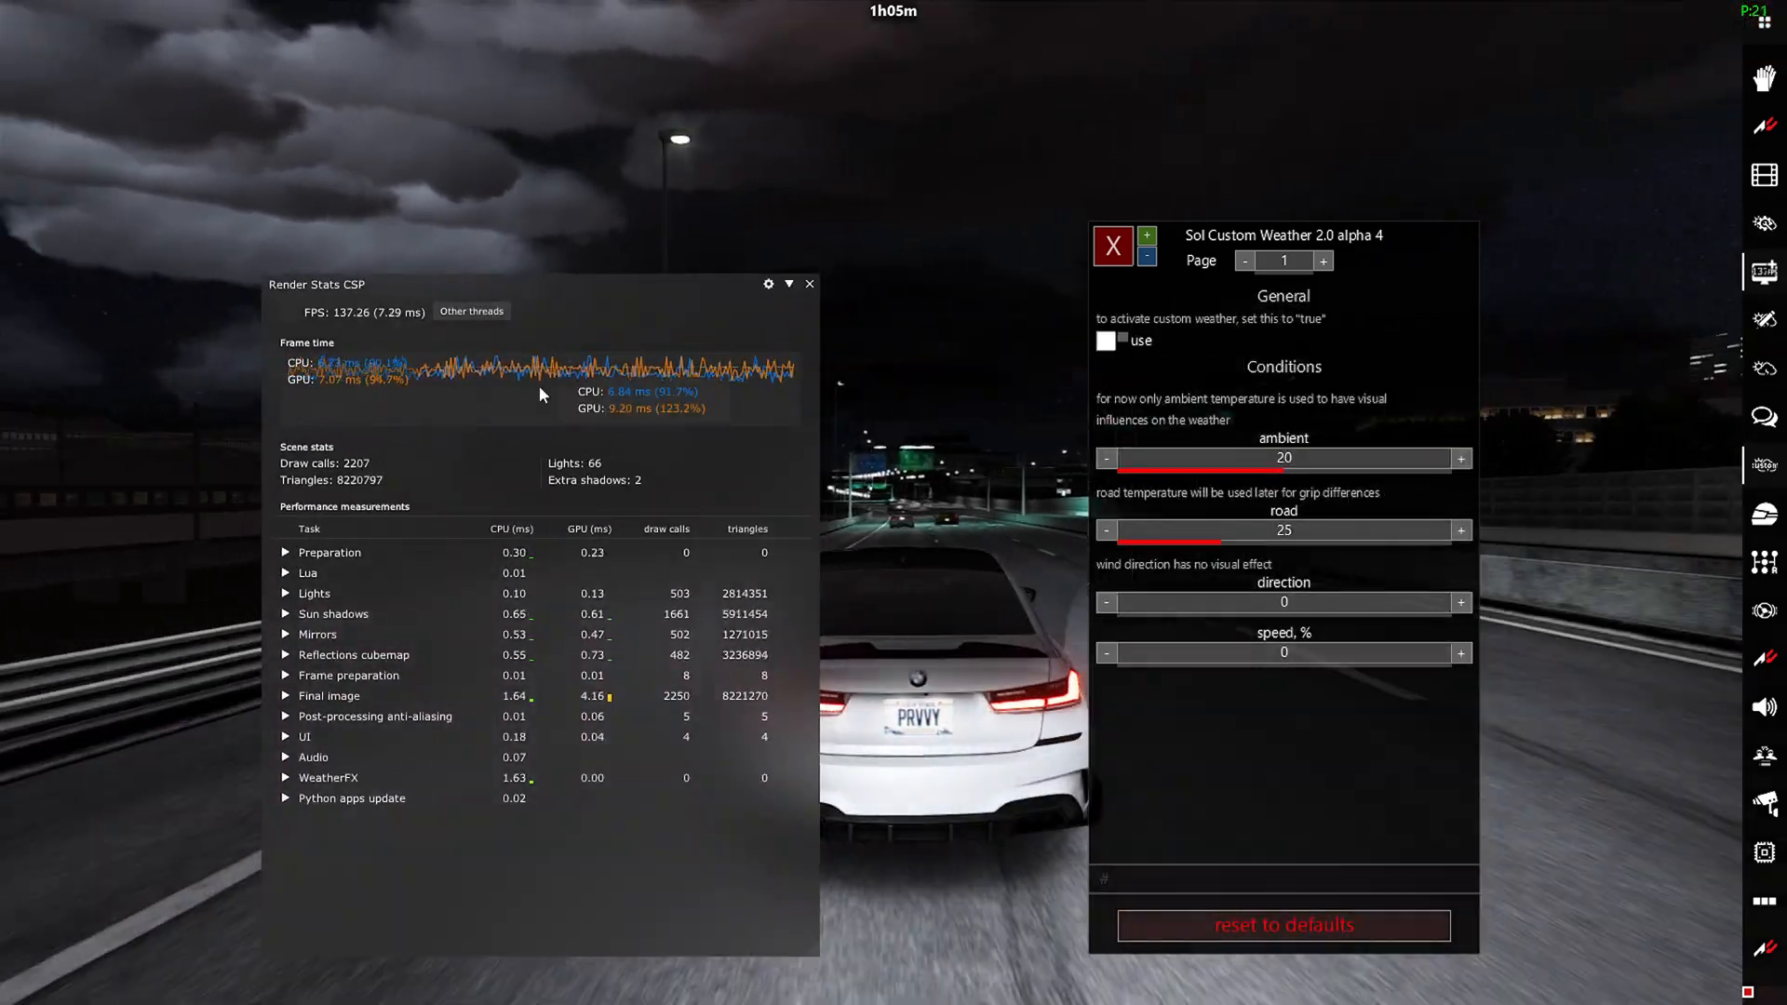
Expand the WeatherFX row to show Sol's breakdown and enable Sol custom weather.
left_click(325, 778)
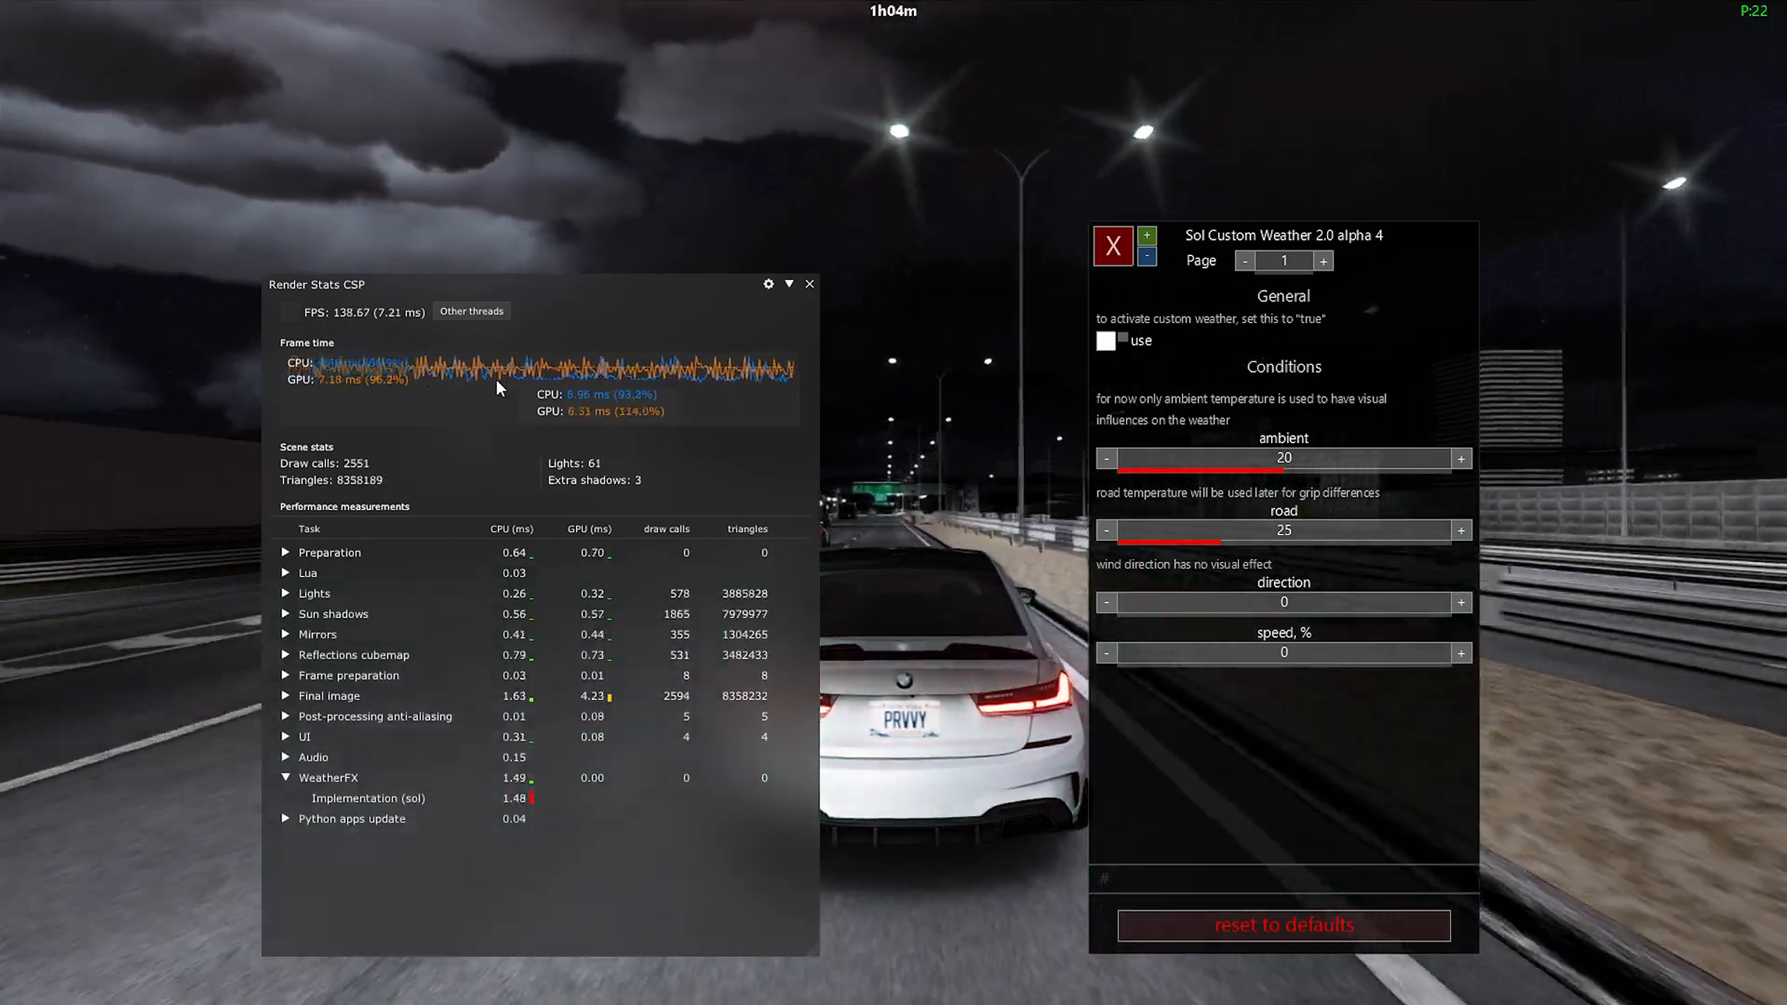
mouse_move(1284, 420)
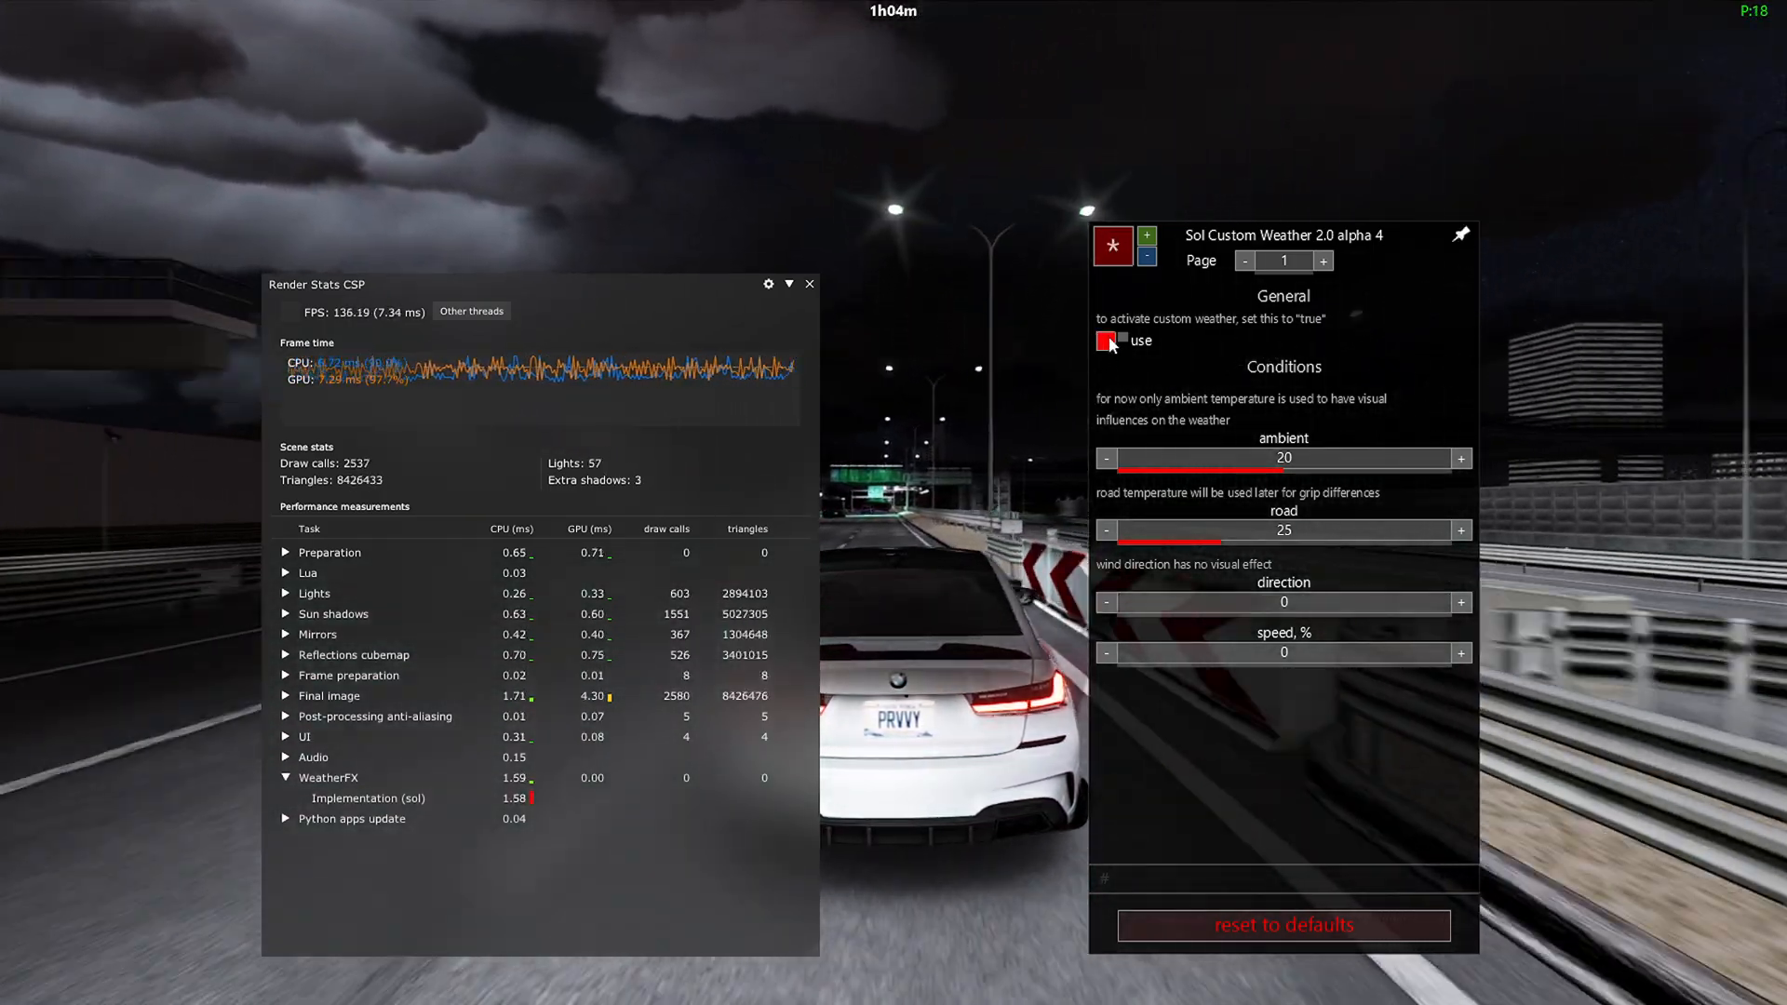
left_click(1110, 344)
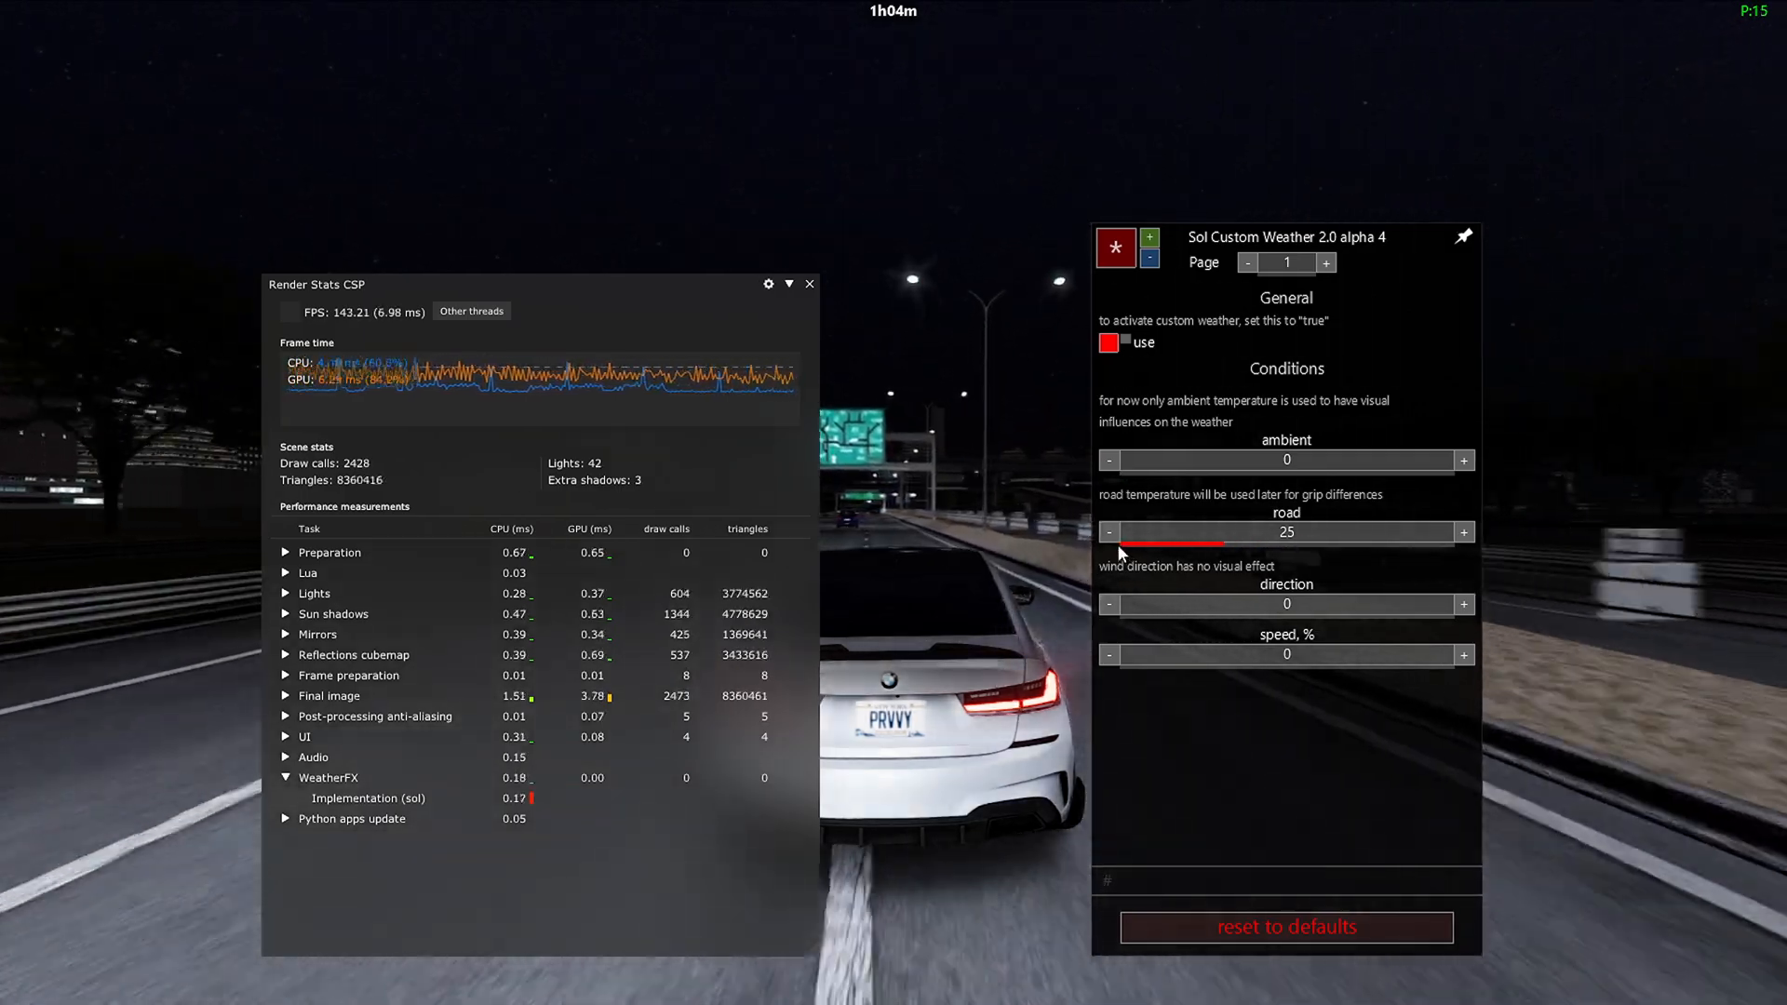
On the Pollutions page set Level, Dense, Granulation and Smog down to zero.
left_click(1328, 262)
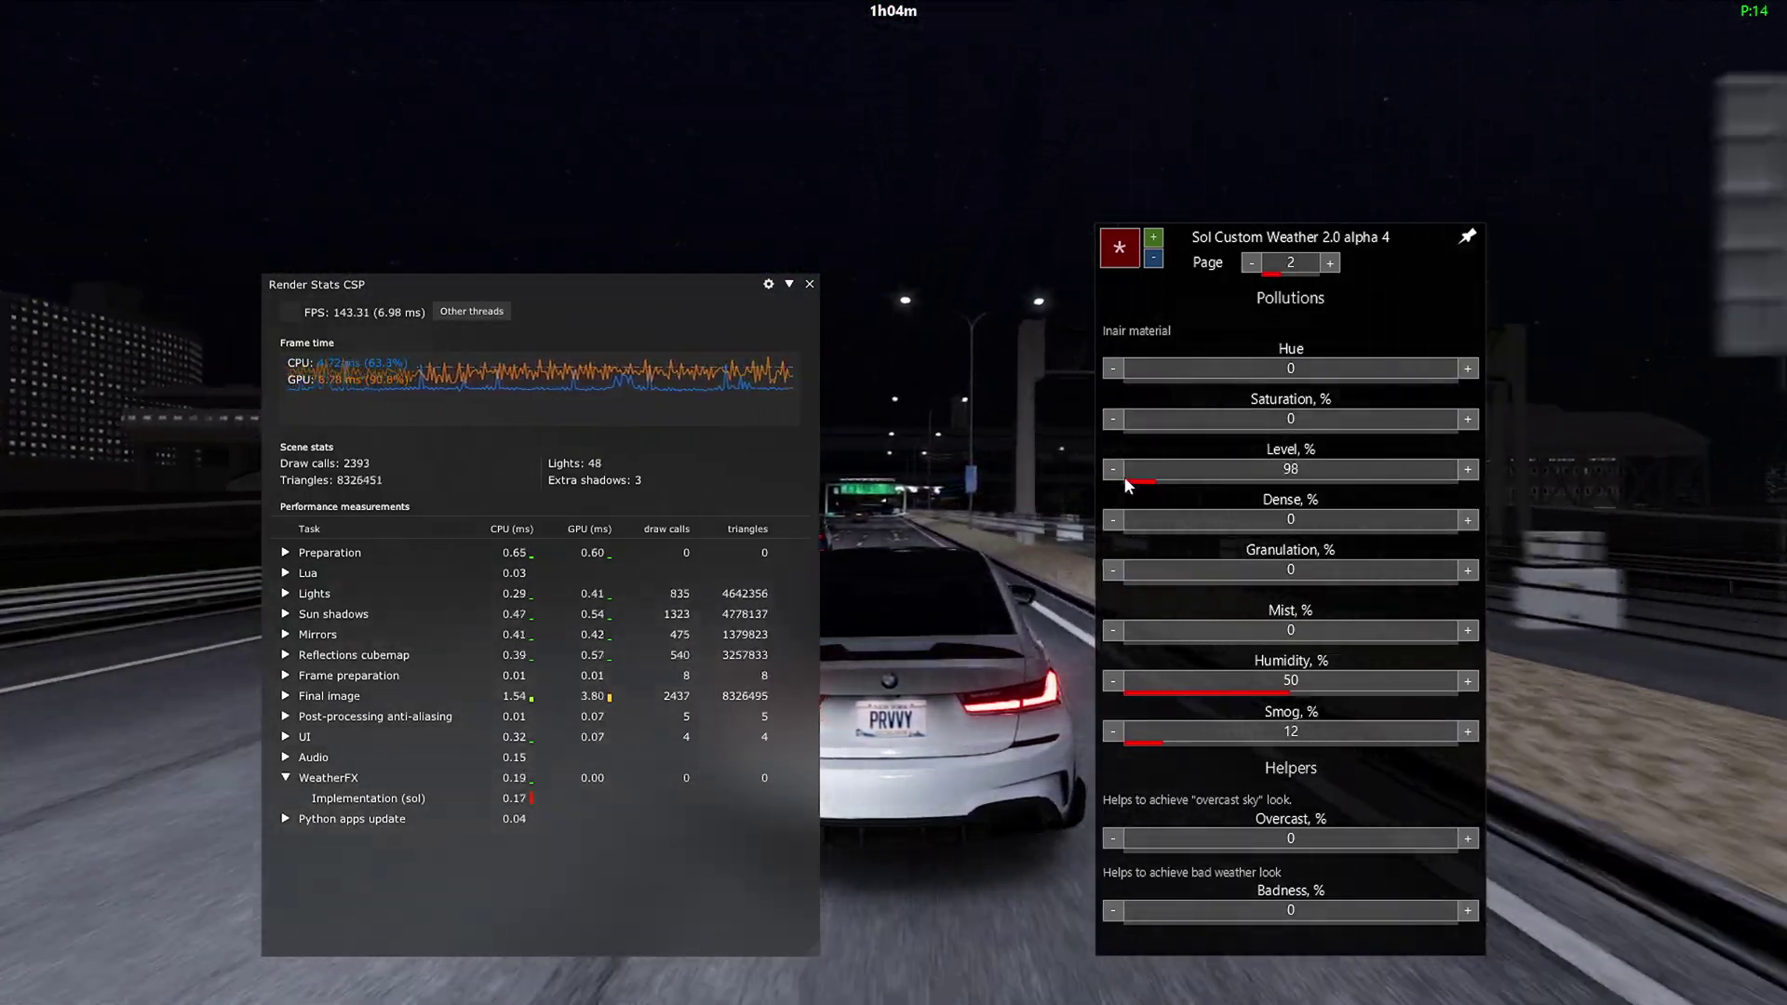
left_click(1127, 473)
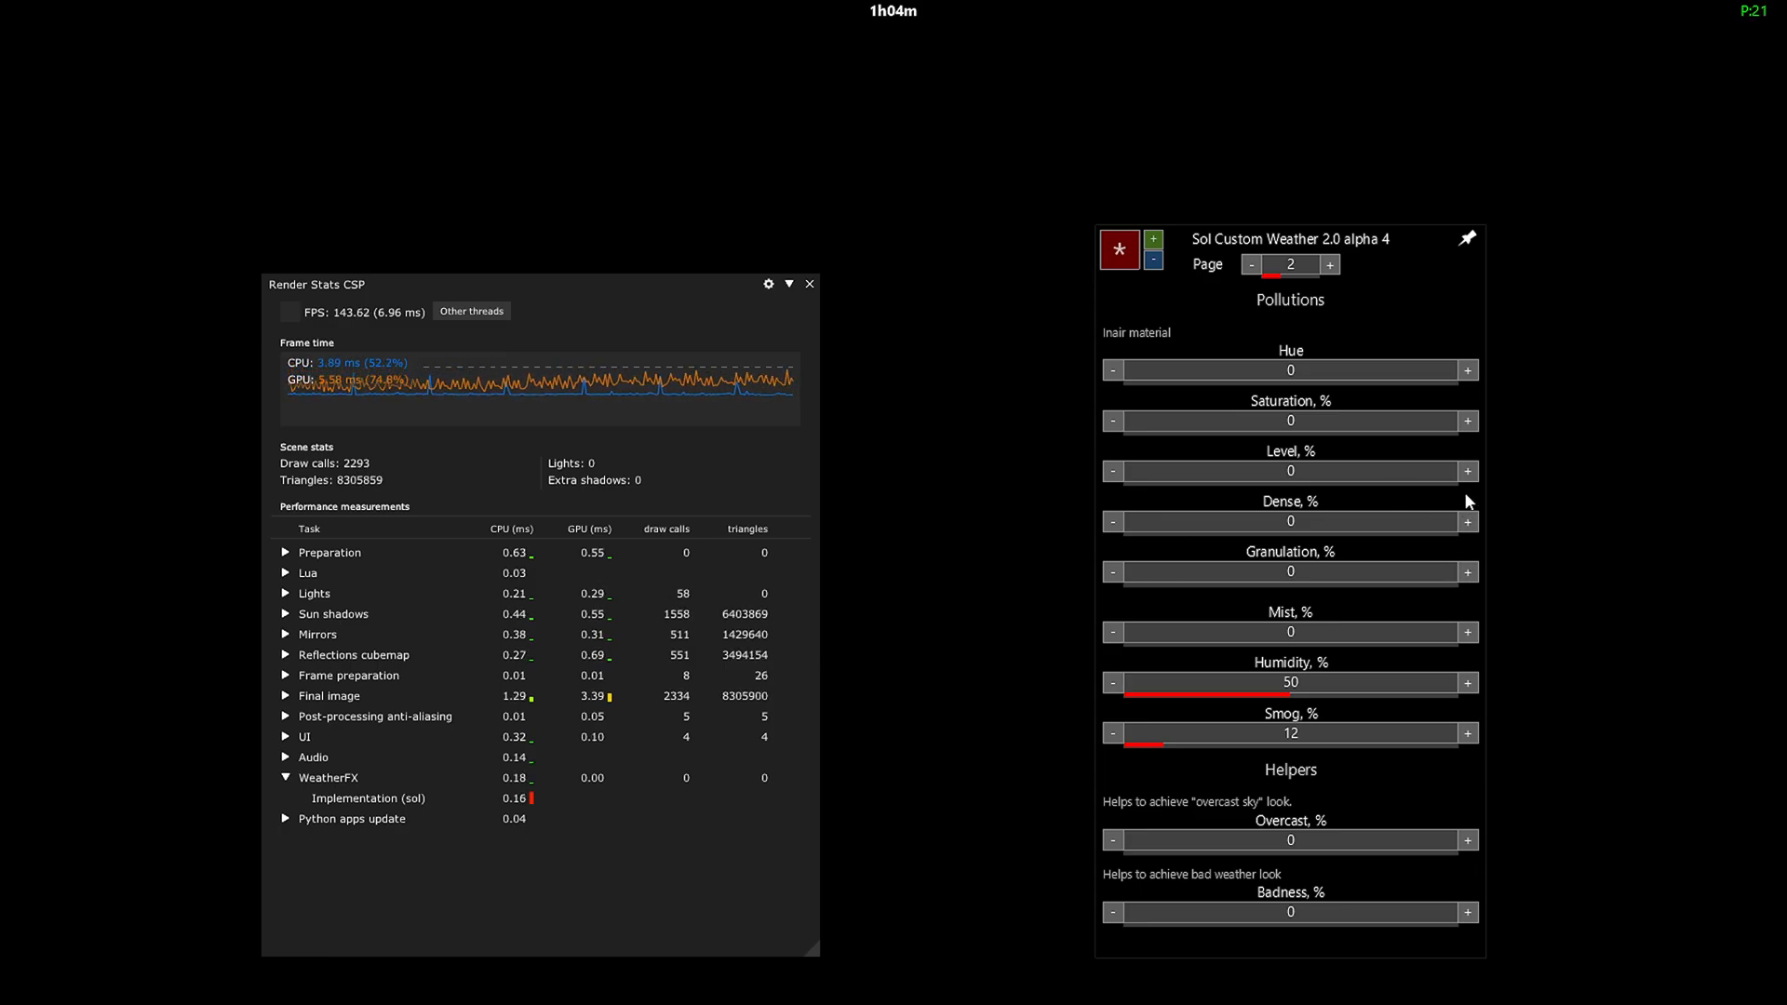
left_click(1467, 522)
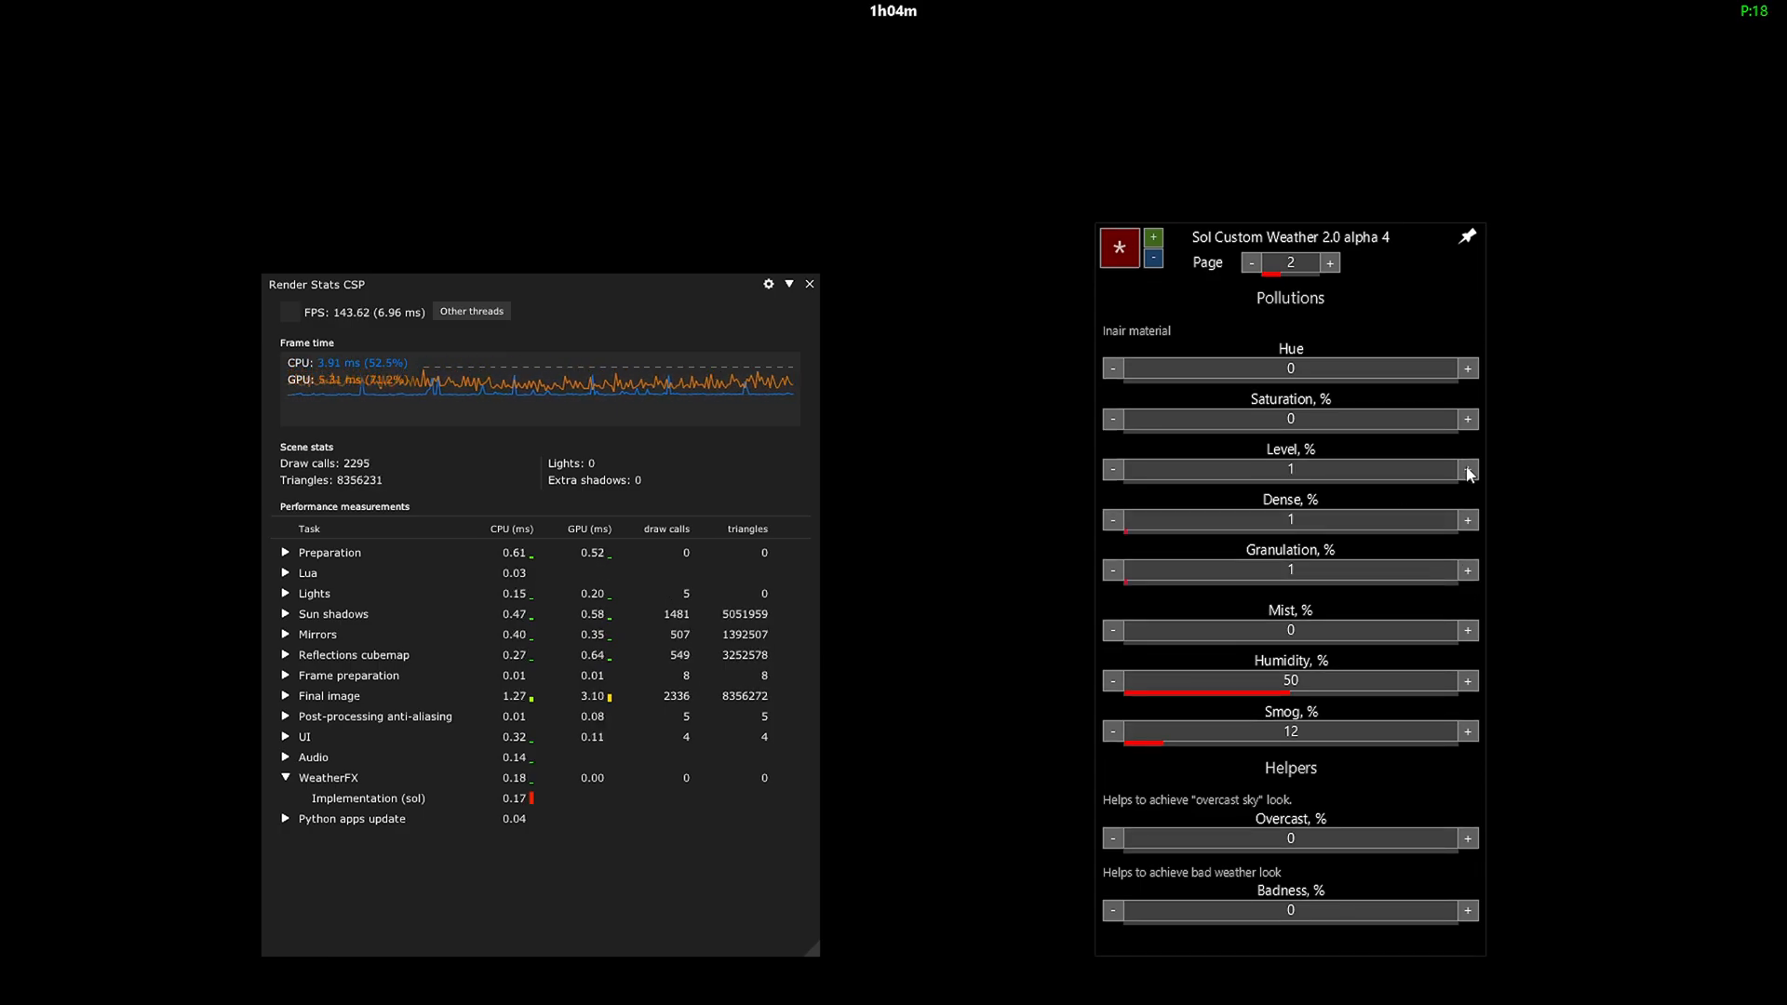
left_click(1113, 520)
left_click(1112, 572)
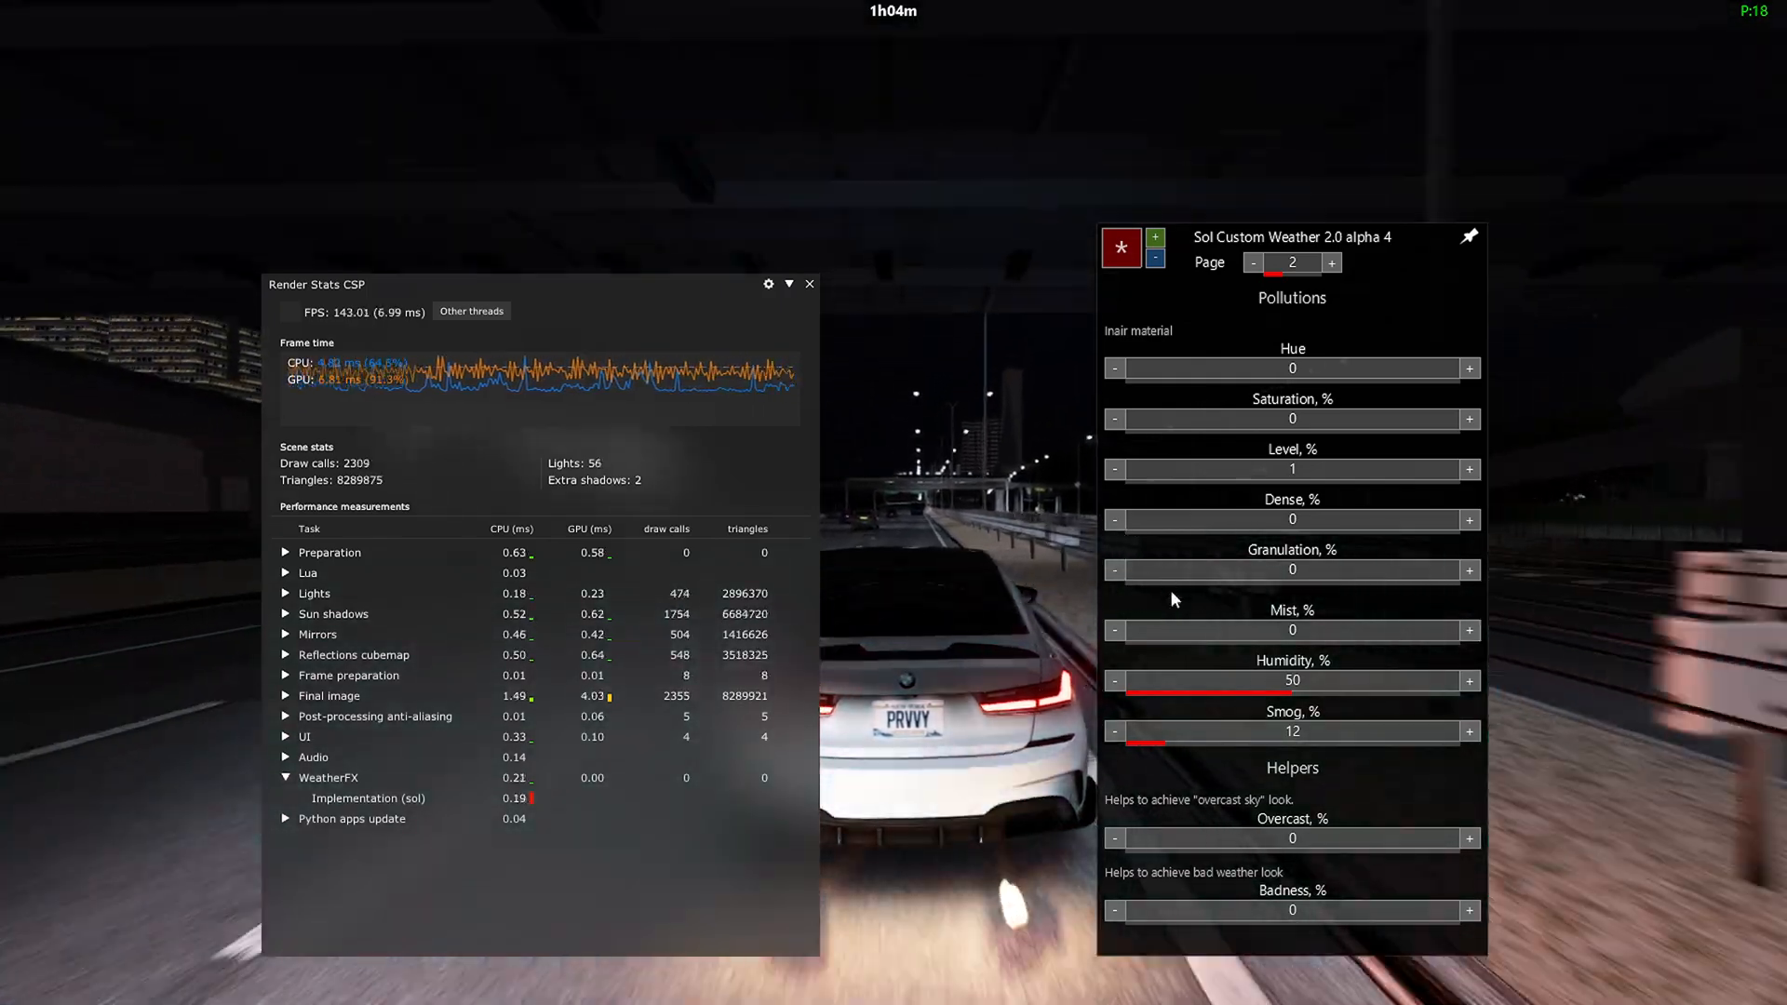
left_click(1117, 731)
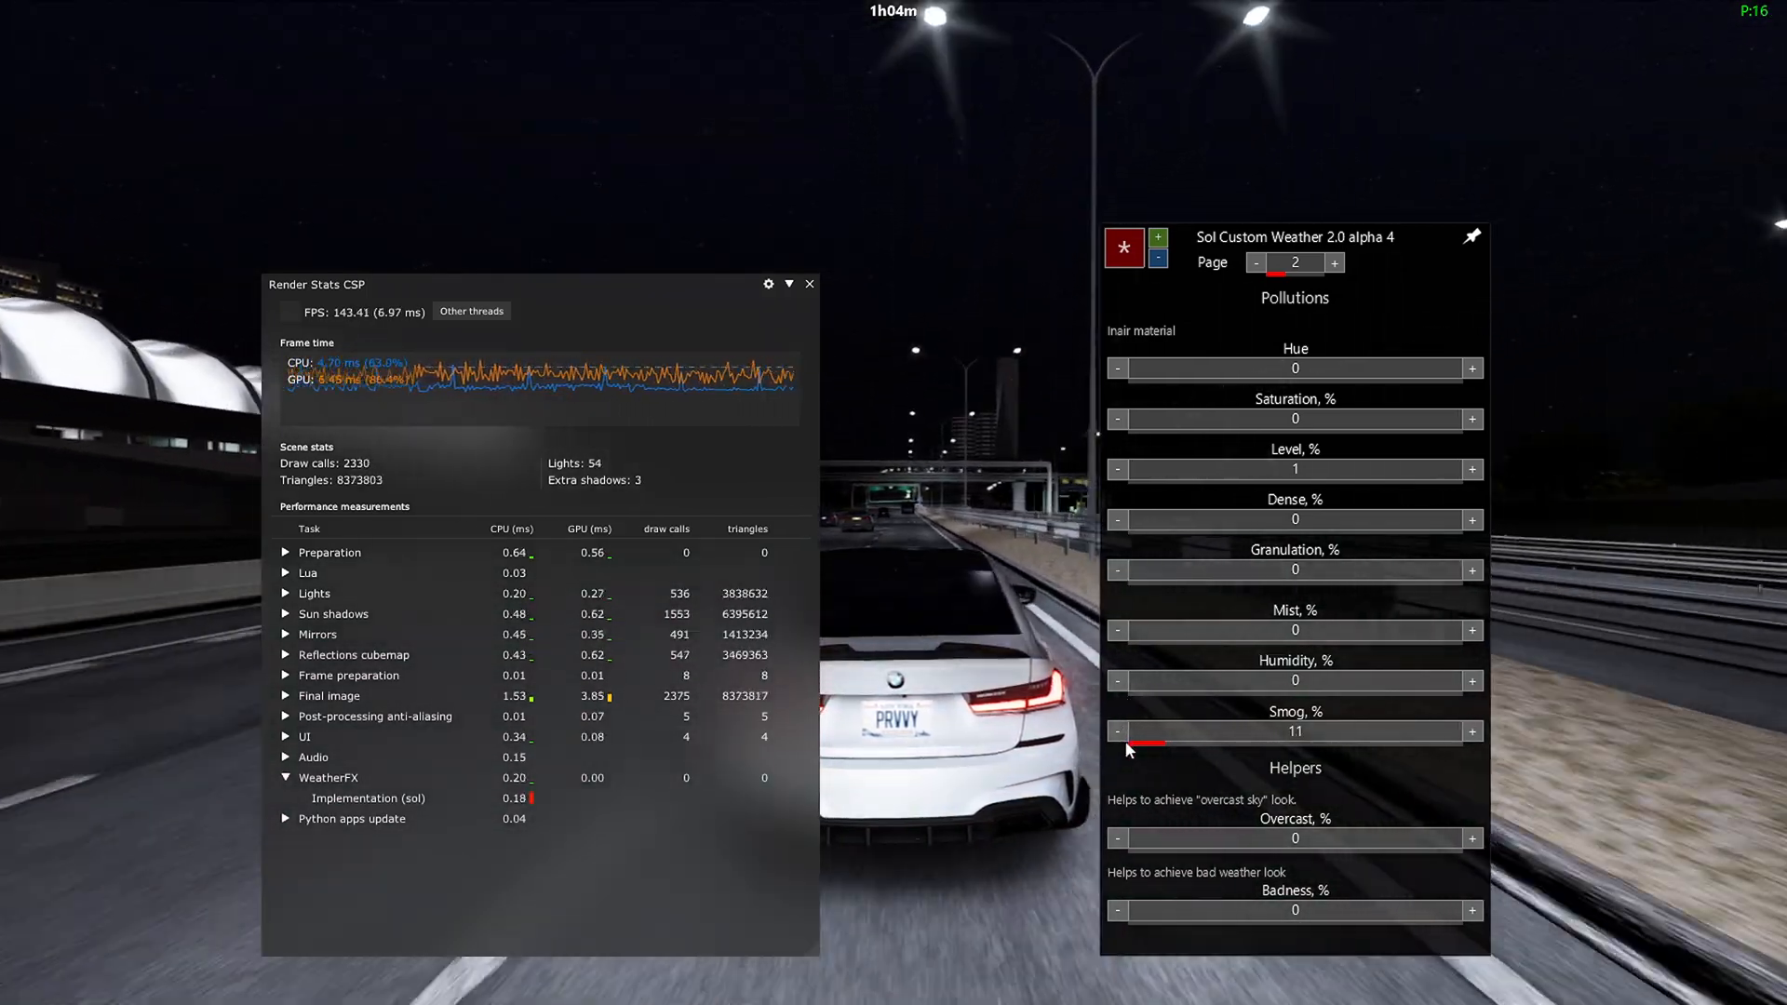
On the 3D cloud layer page zero the Cumulus Humilis, Cumulus Mediocris, Stratus and Cirrostratus densities.
left_click(1336, 264)
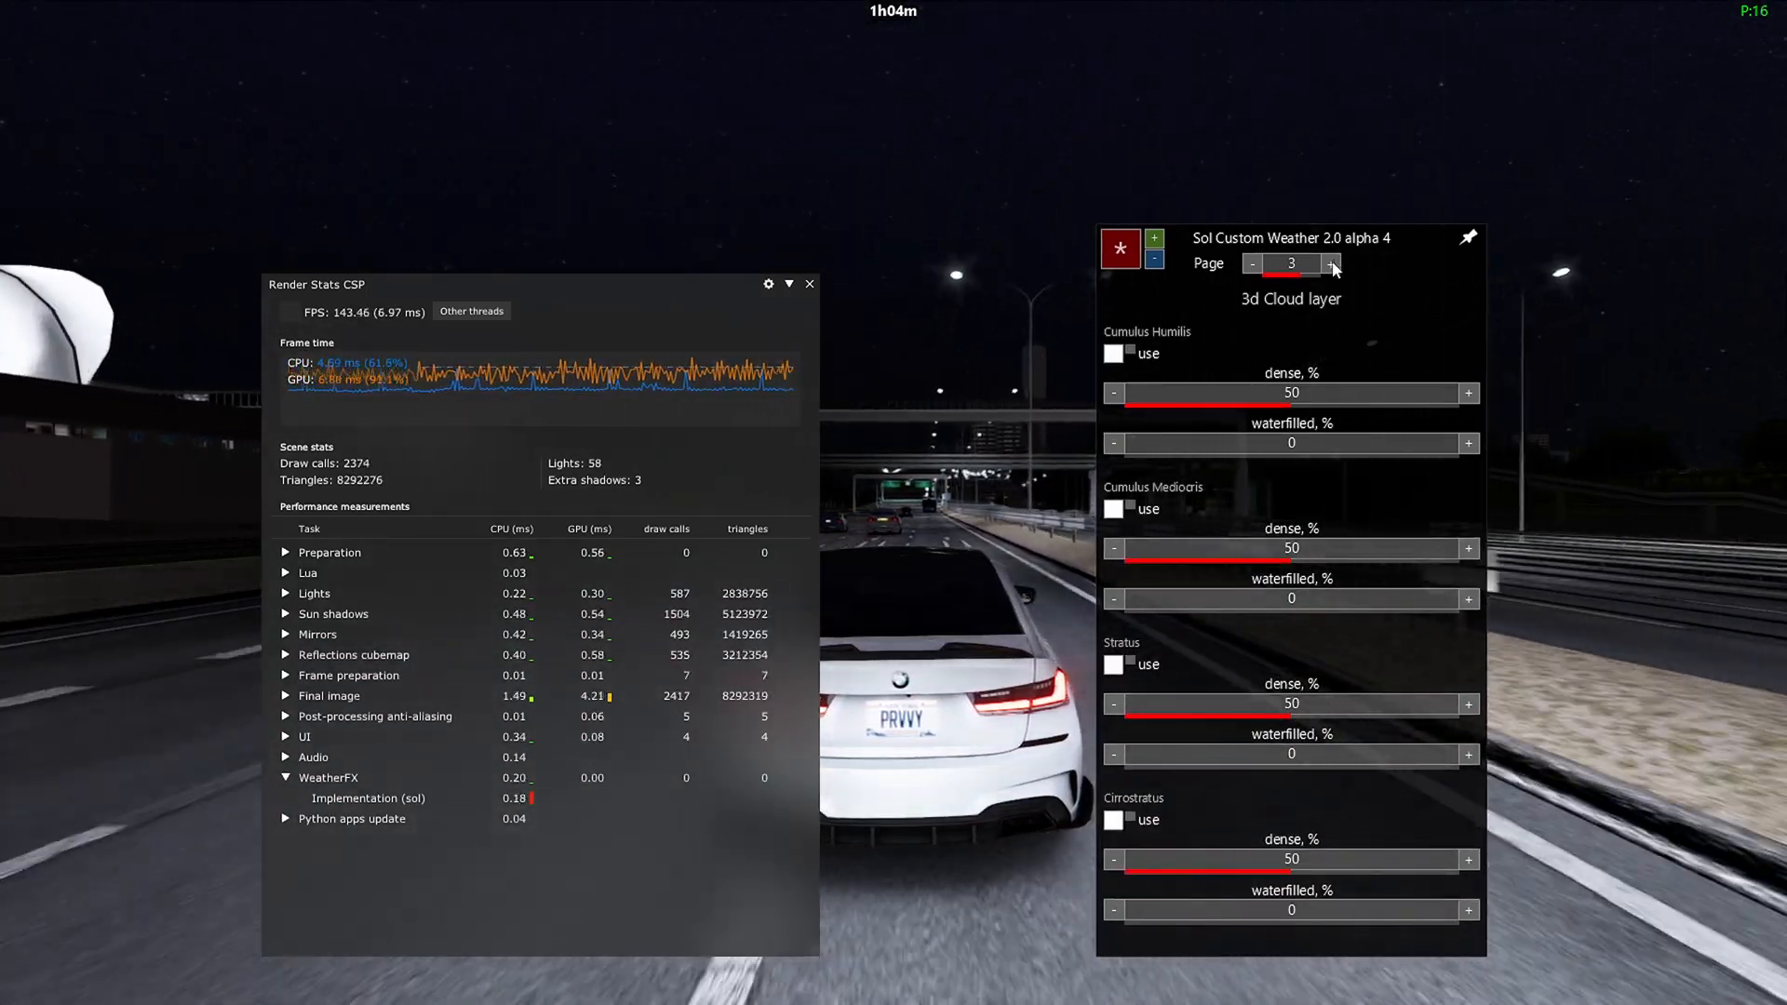
left_click(1125, 394)
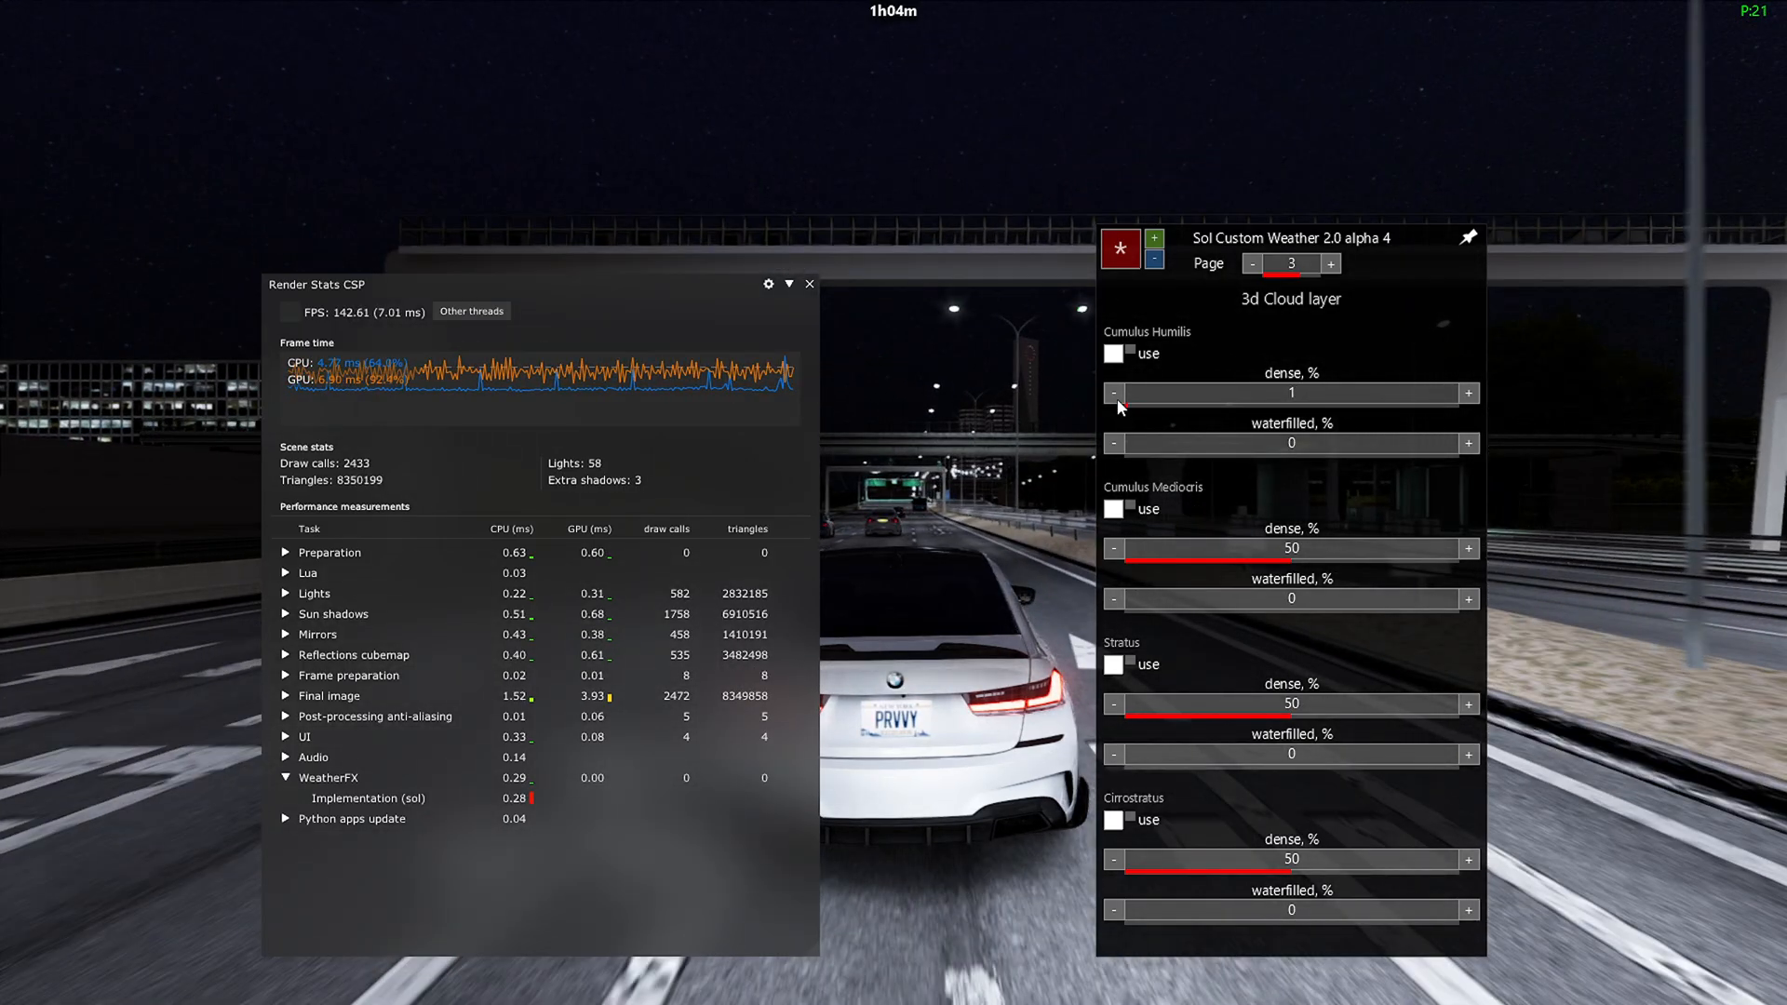
left_click(1114, 395)
left_click(1125, 548)
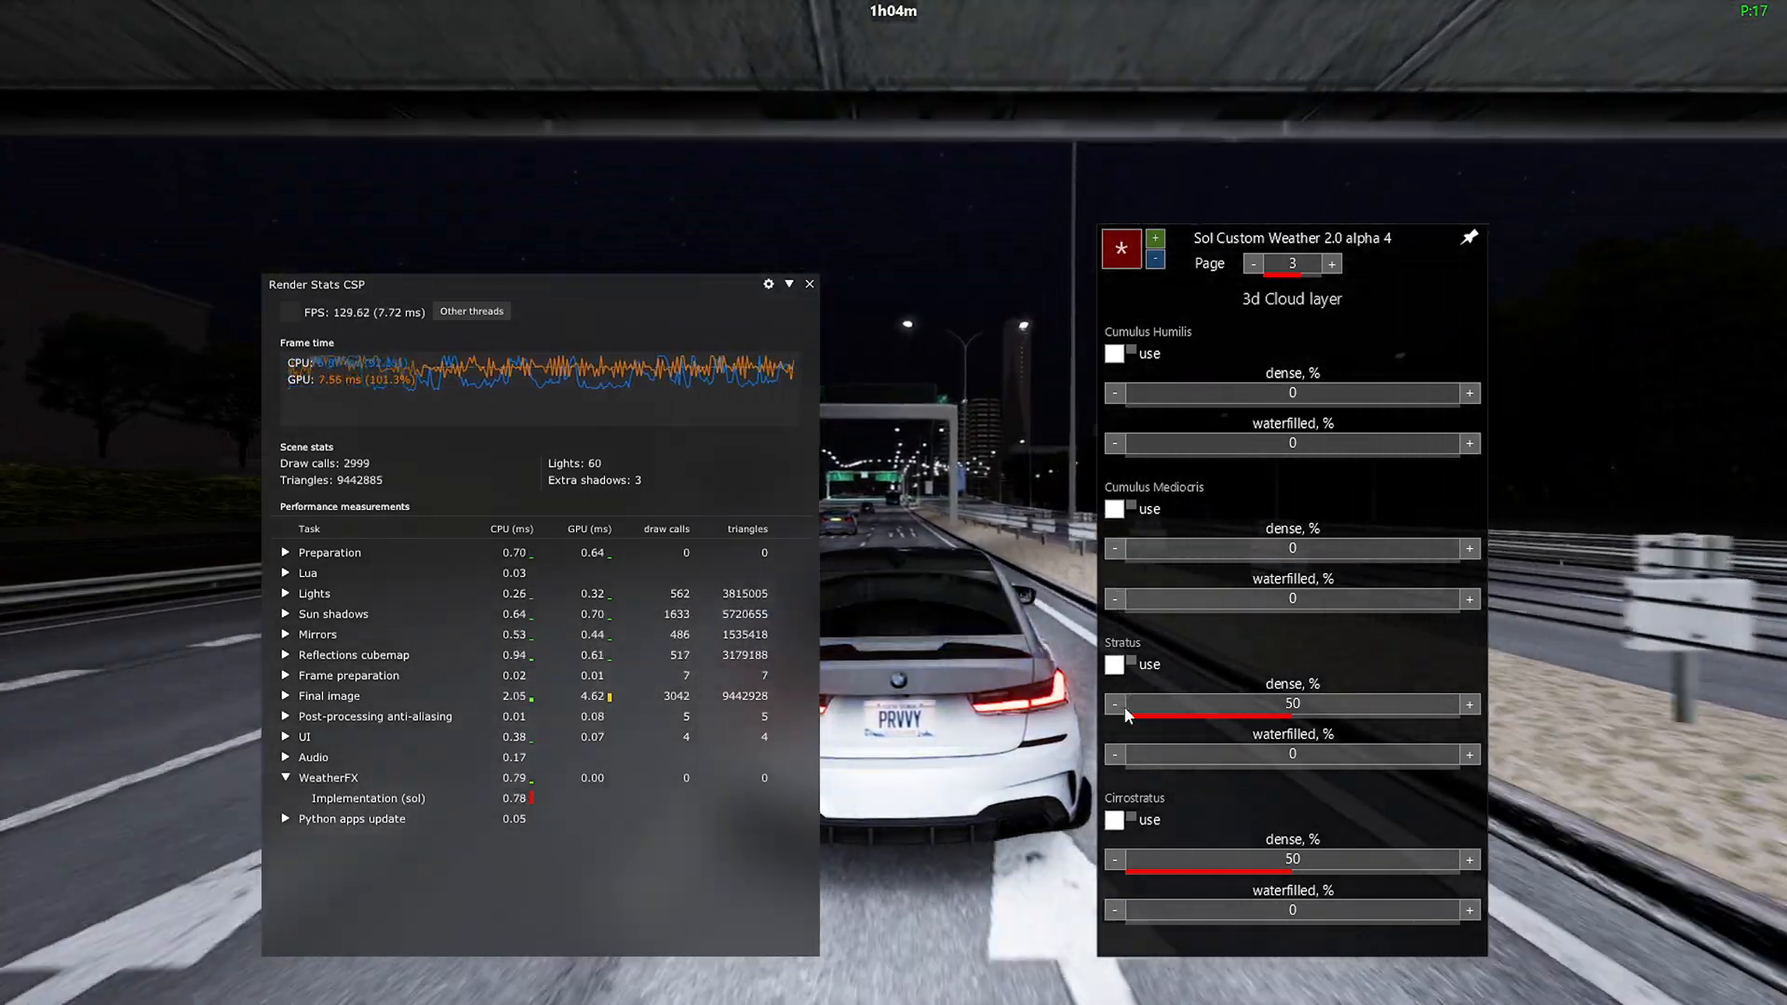
left_click(1128, 718)
left_click(1122, 862)
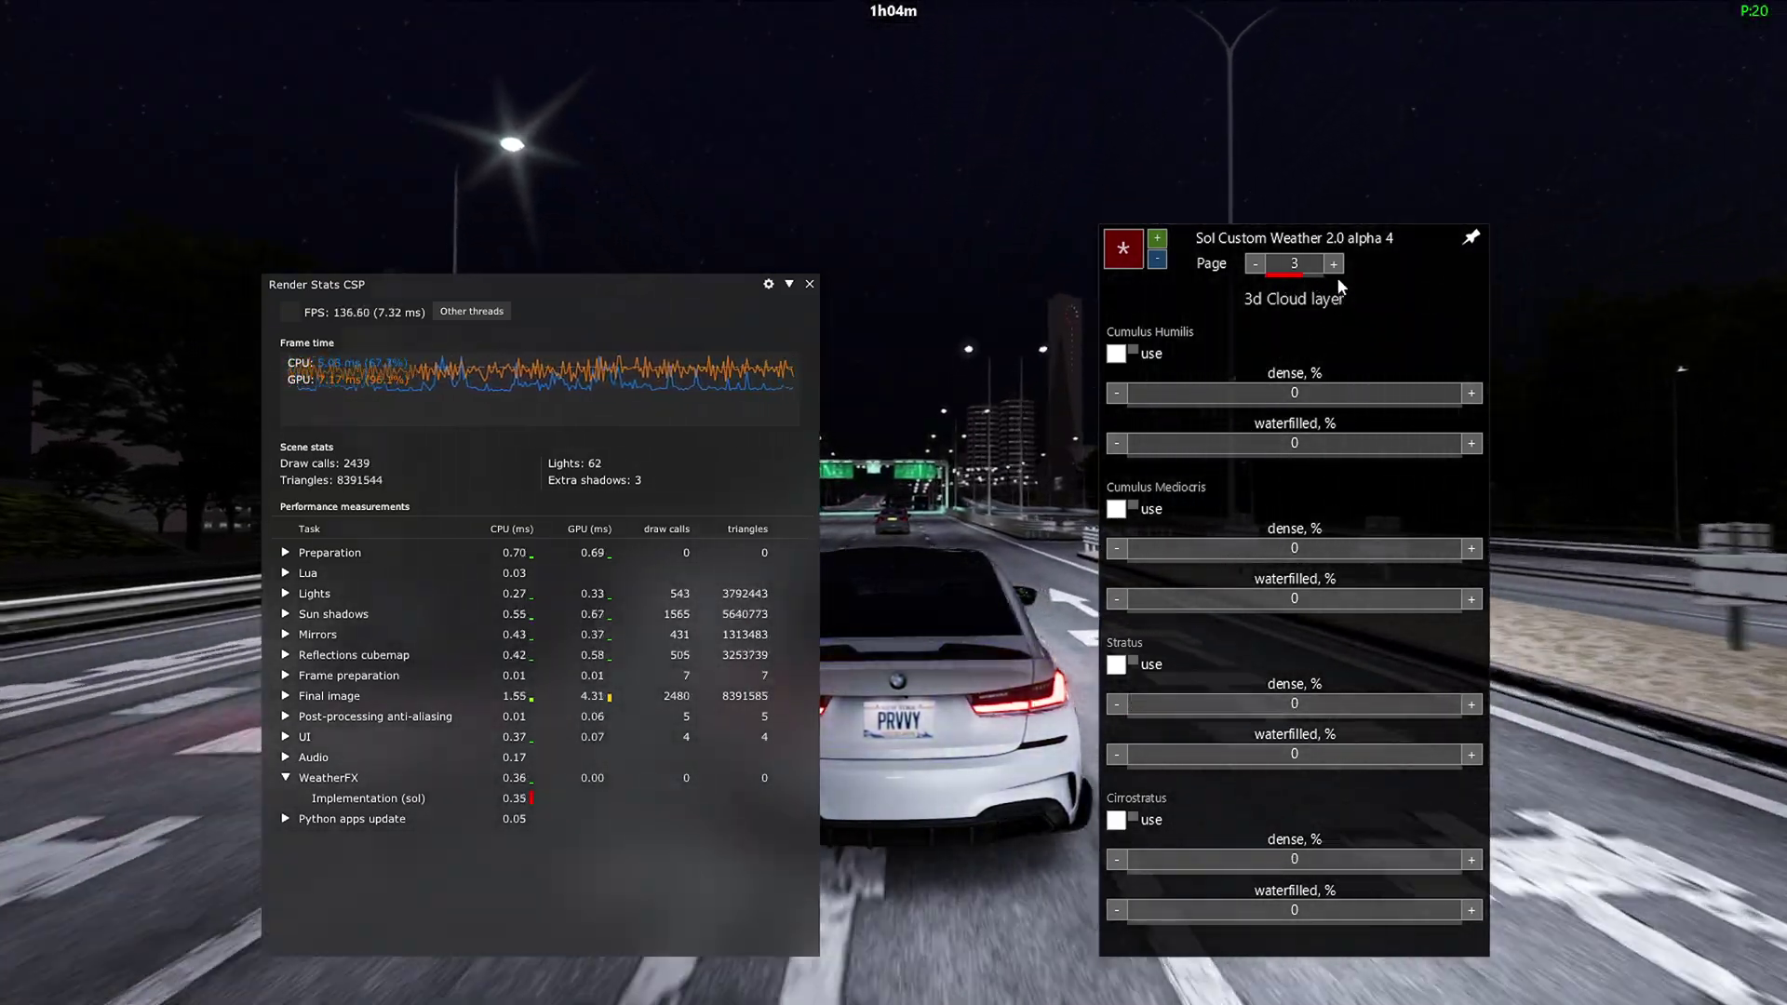
On the distant haze page zero the Distant Cloudy and Lightning densities, then close the custom weather panel.
left_click(1334, 267)
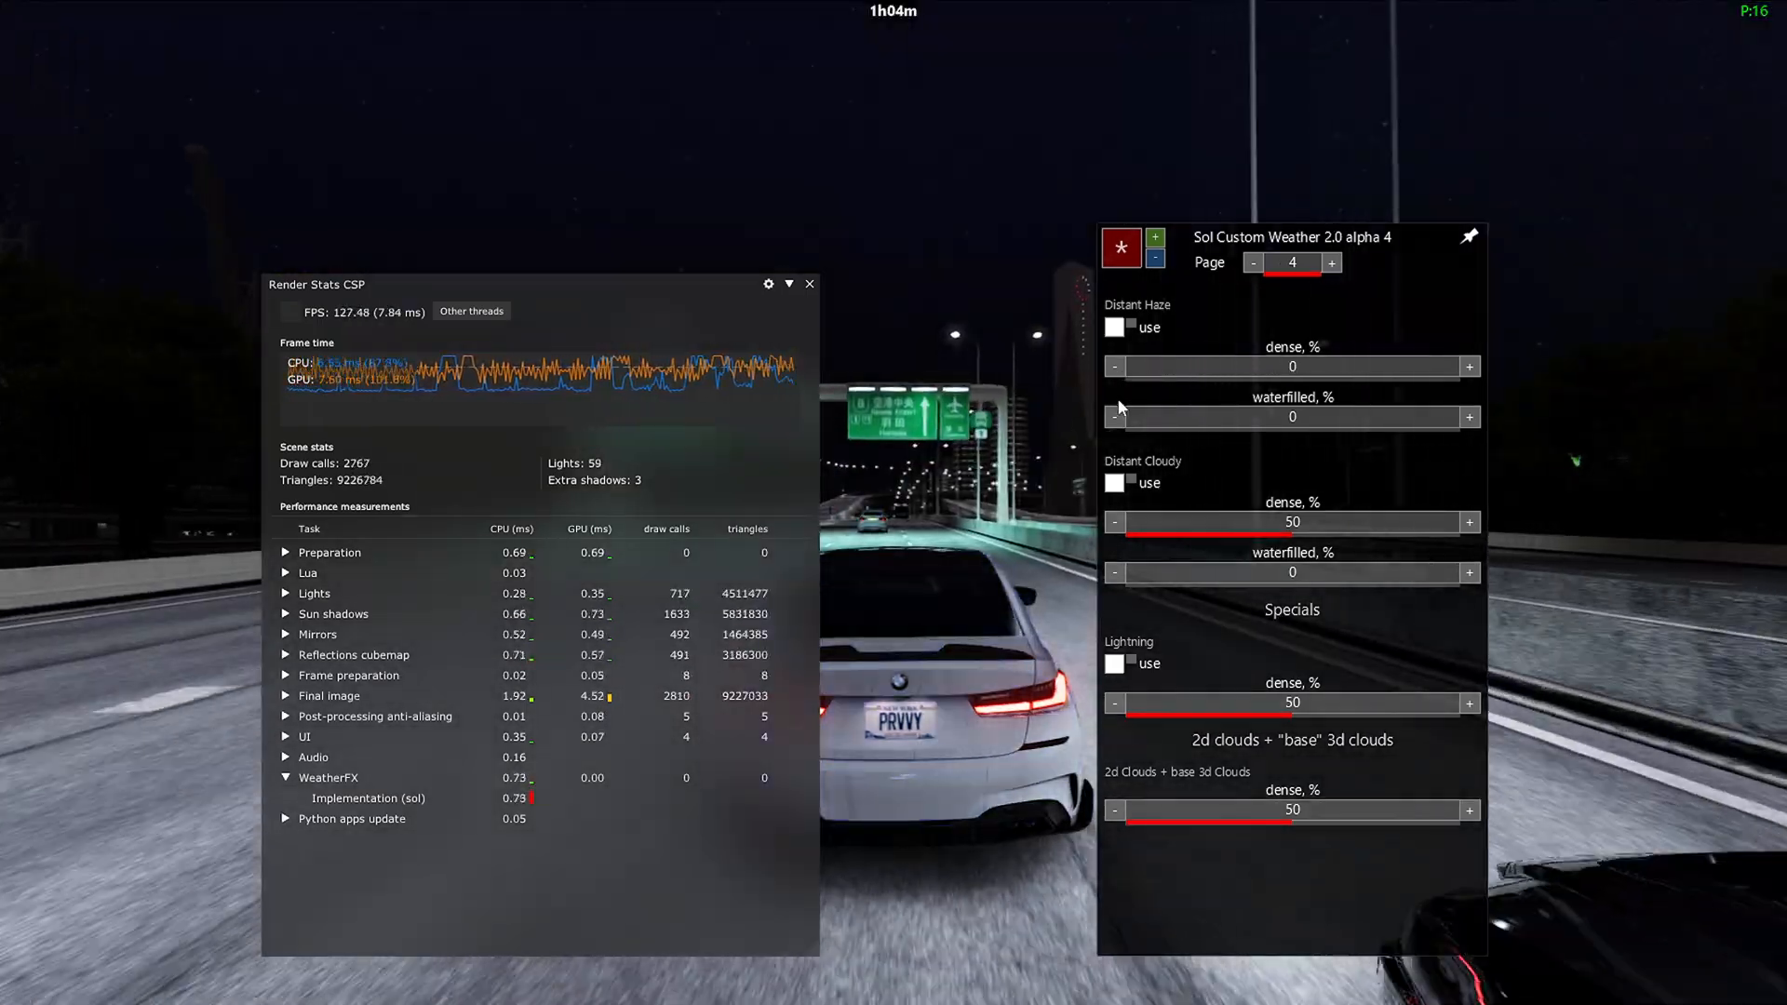
left_click(1134, 523)
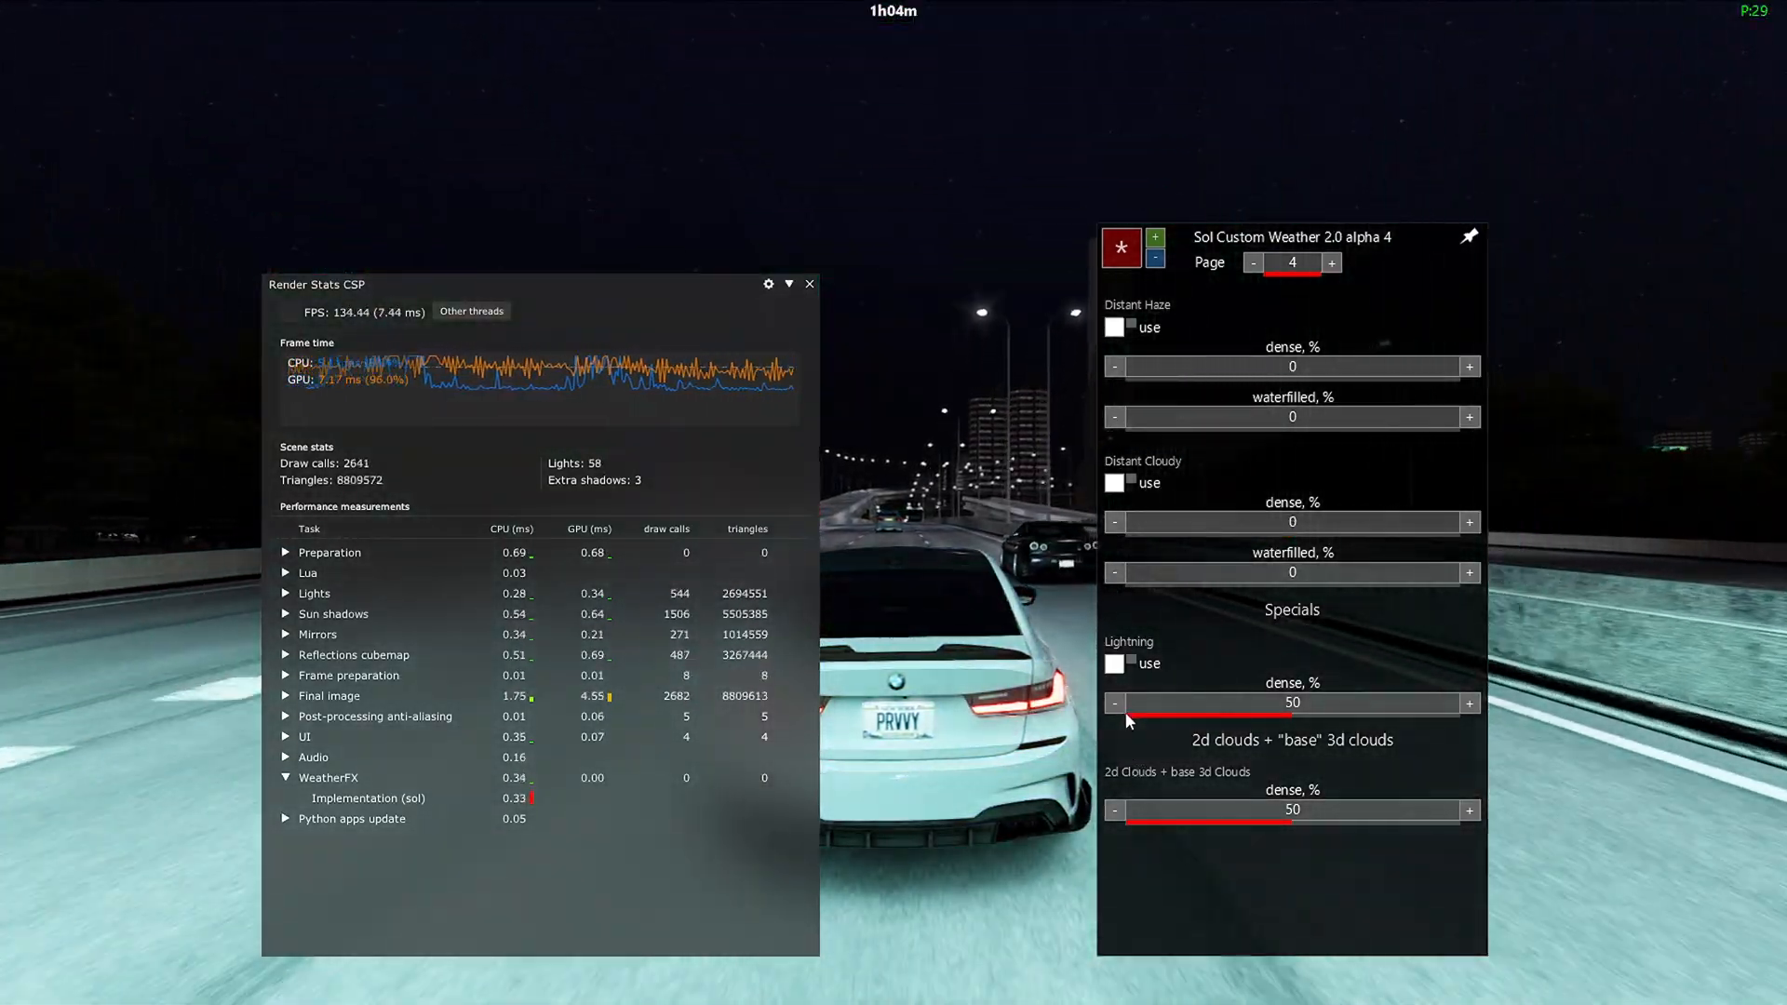
left_click(1132, 704)
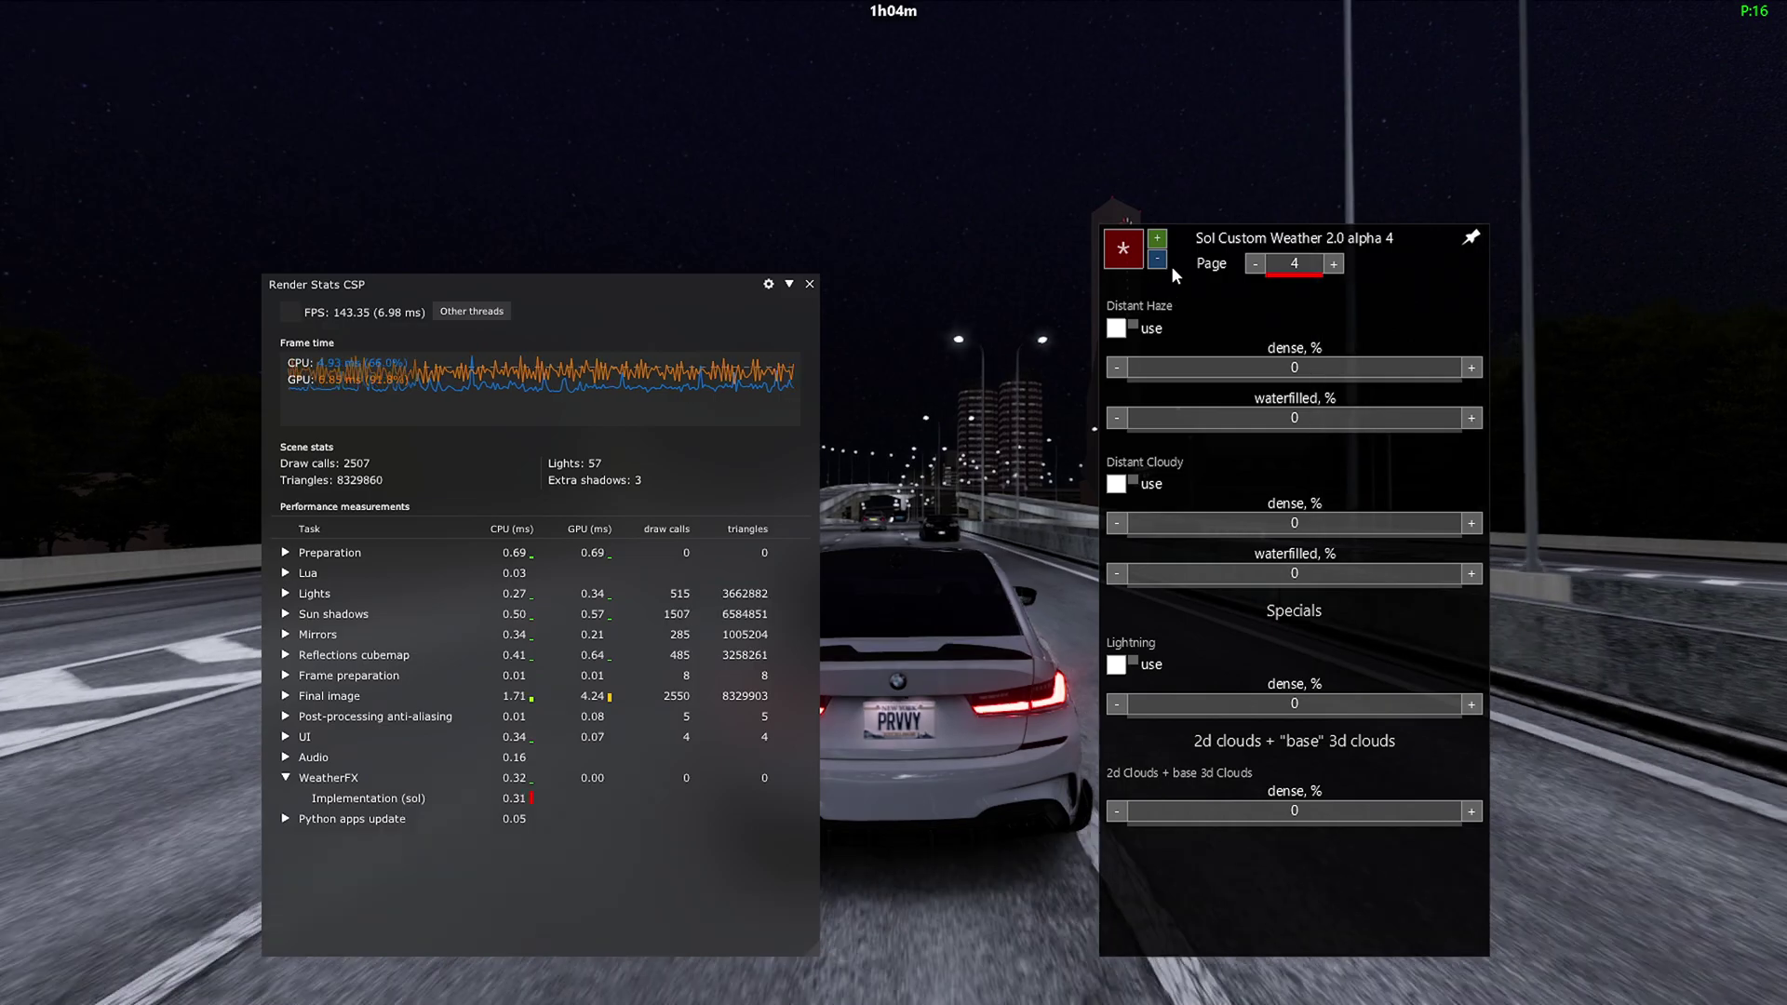
left_click(1174, 275)
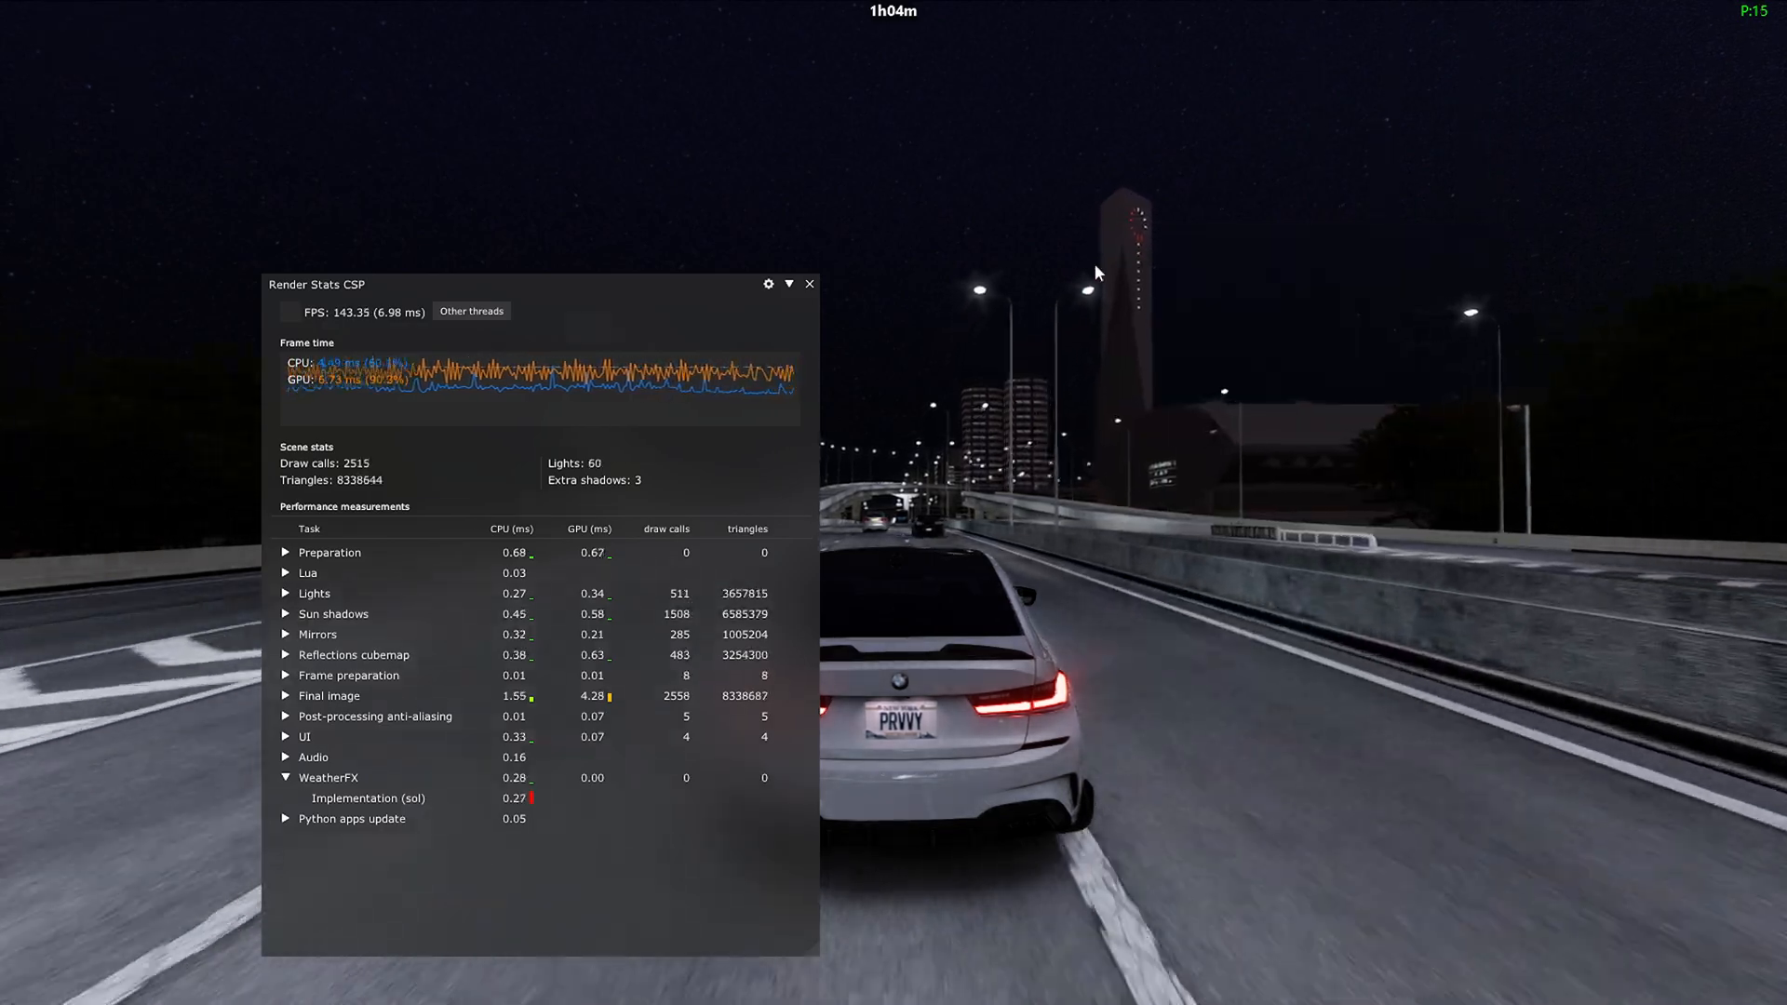
Move the Render Stats CSP window to the left edge and toggle the FPS checkbox on then off.
left_click_drag(630, 300, 1519, 280)
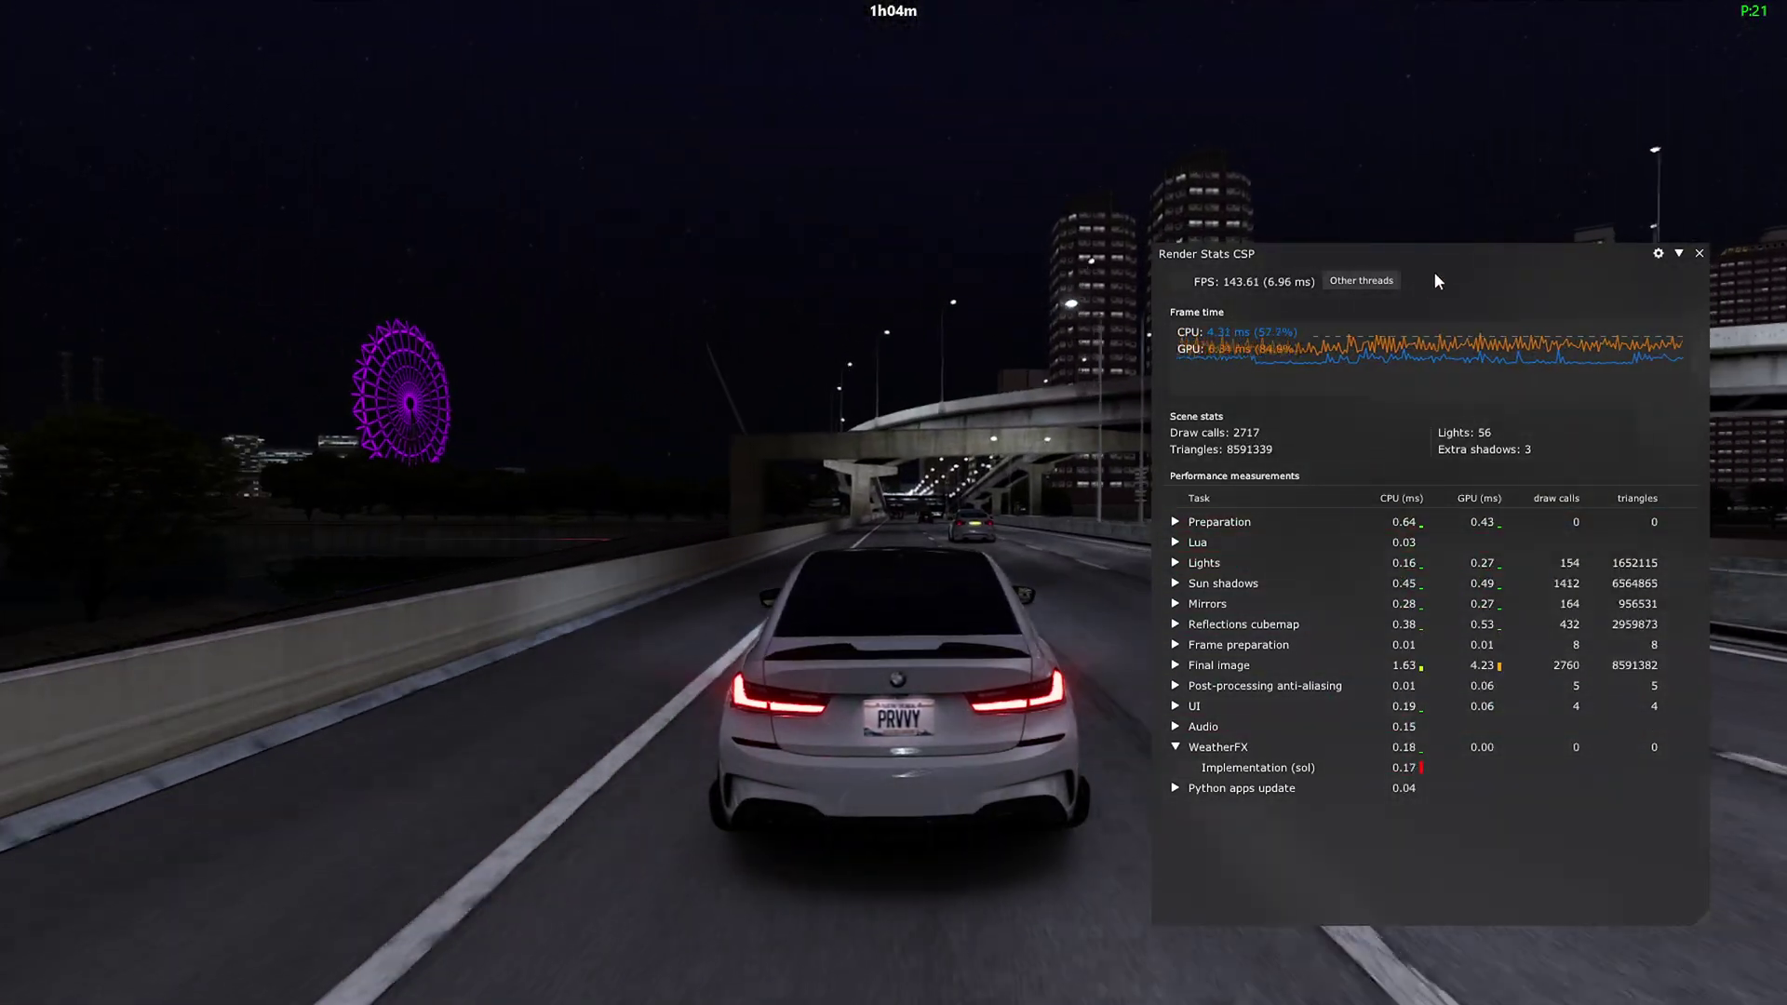
mouse_move(1434, 273)
left_mouse_down()
mouse_move(270, 242)
mouse_move(351, 198)
left_mouse_up()
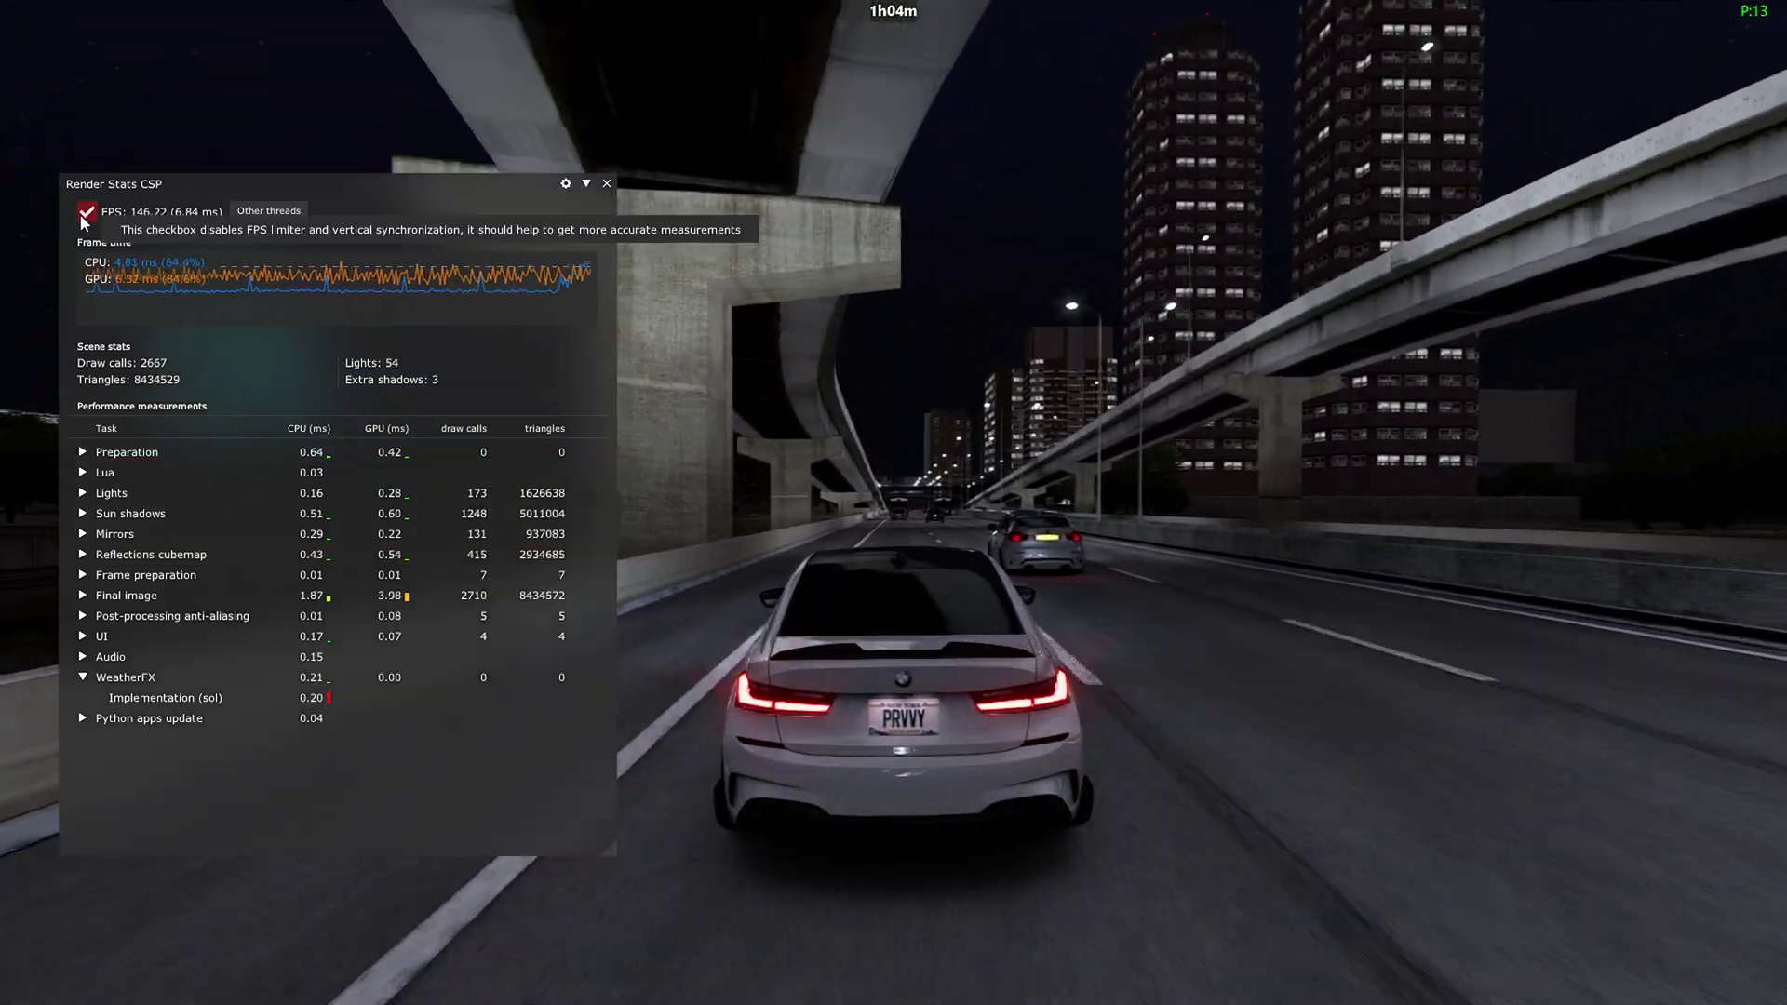
left_click(79, 214)
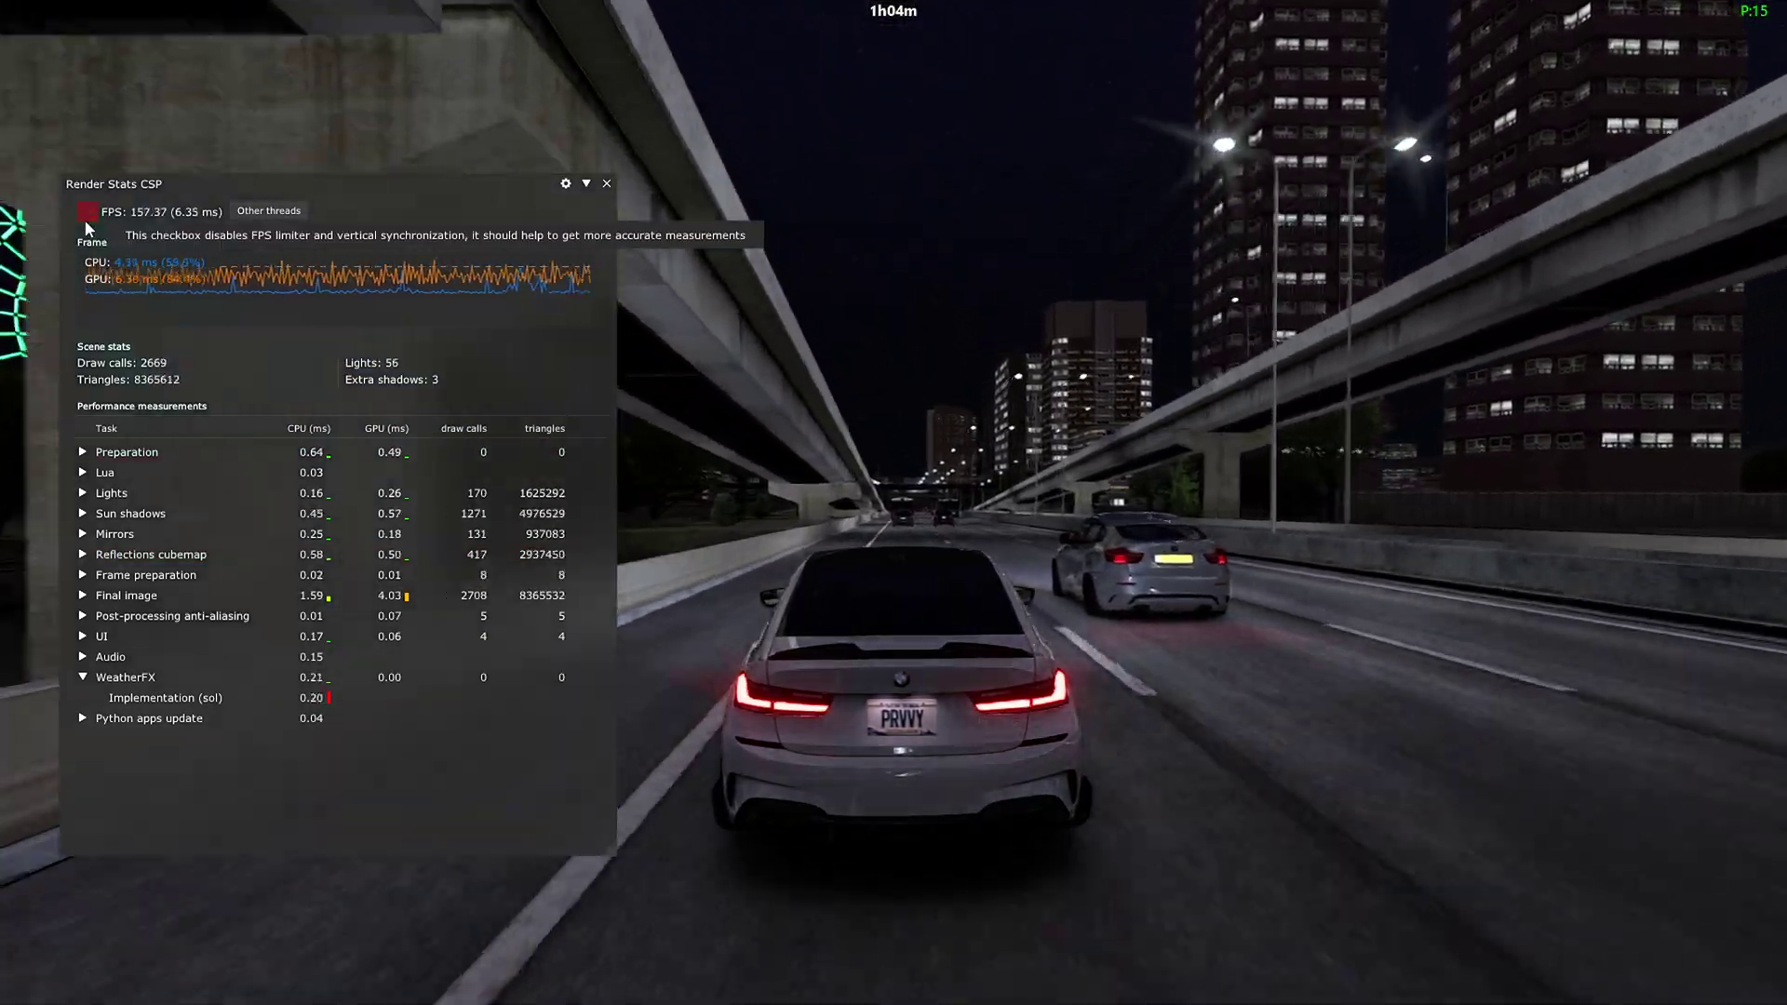
left_click(85, 212)
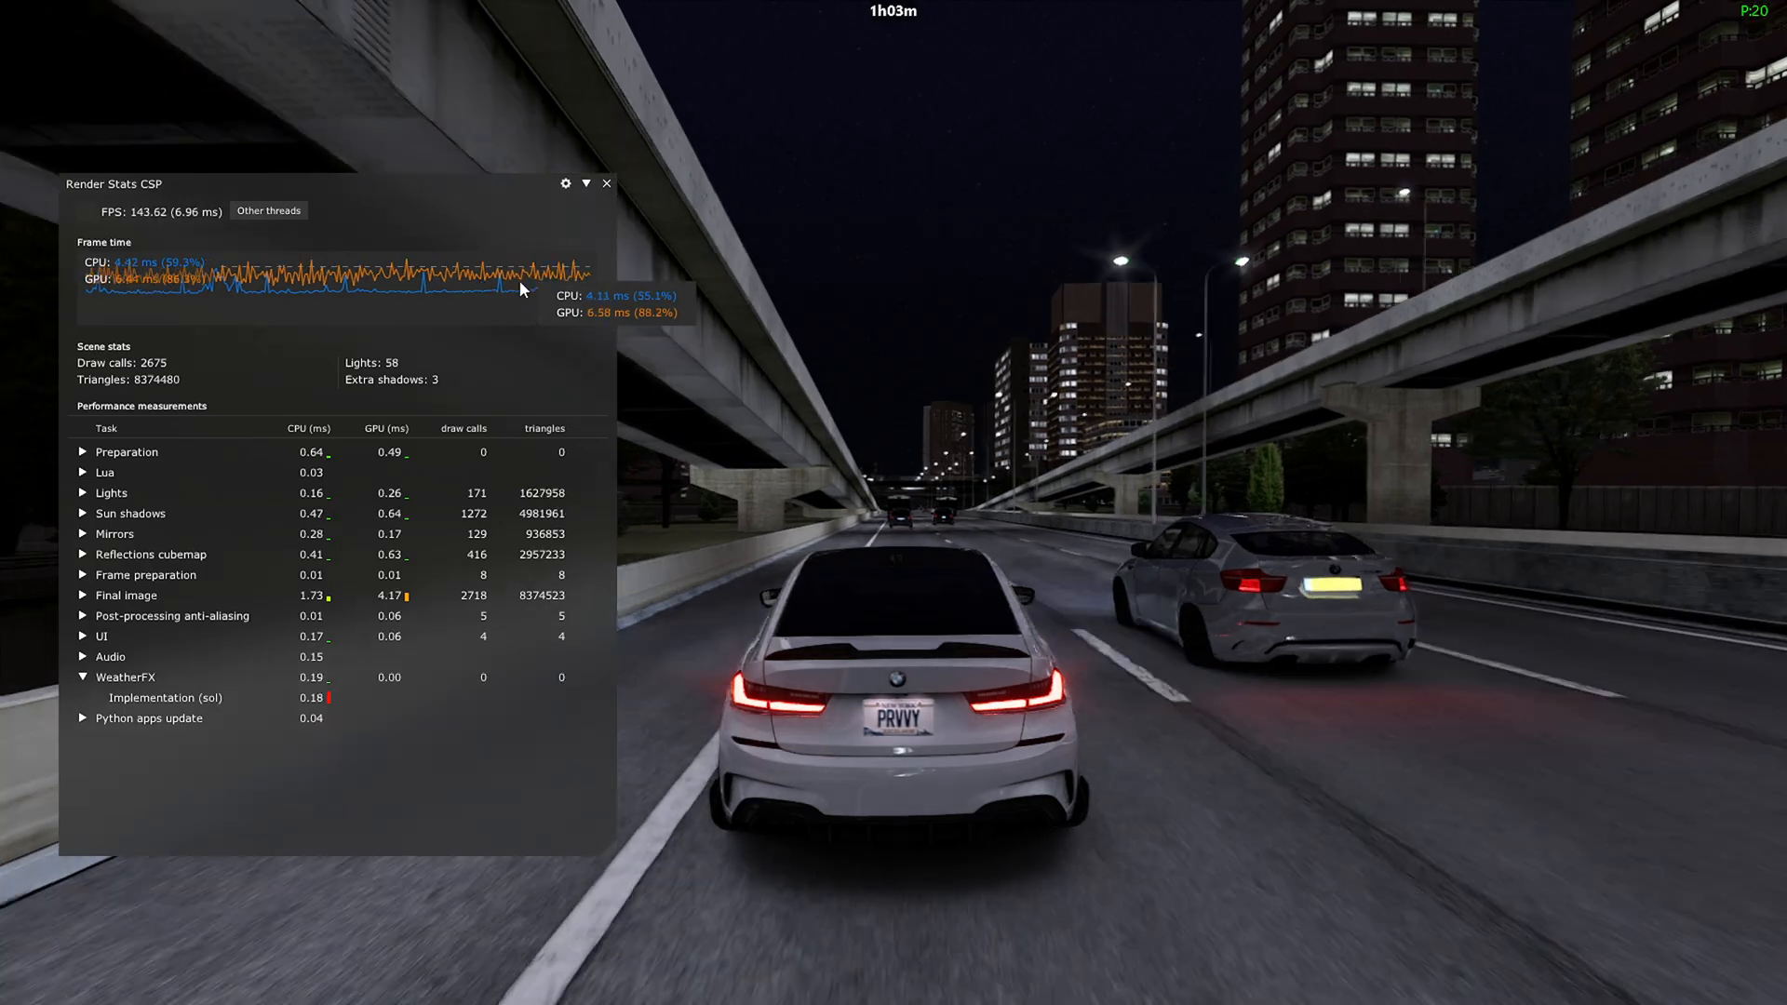